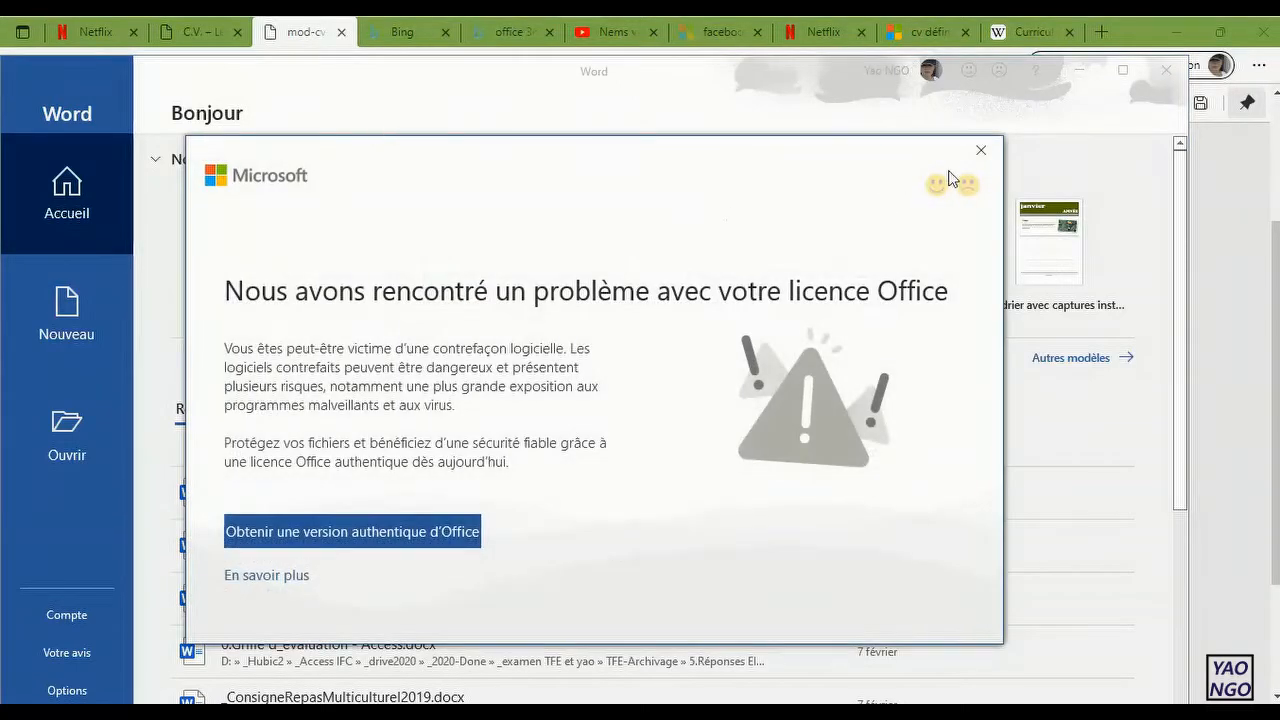
# Step: Dismiss the Office licence notice, create a blank document, and close the licence warning banner
pyautogui.click(980, 153)
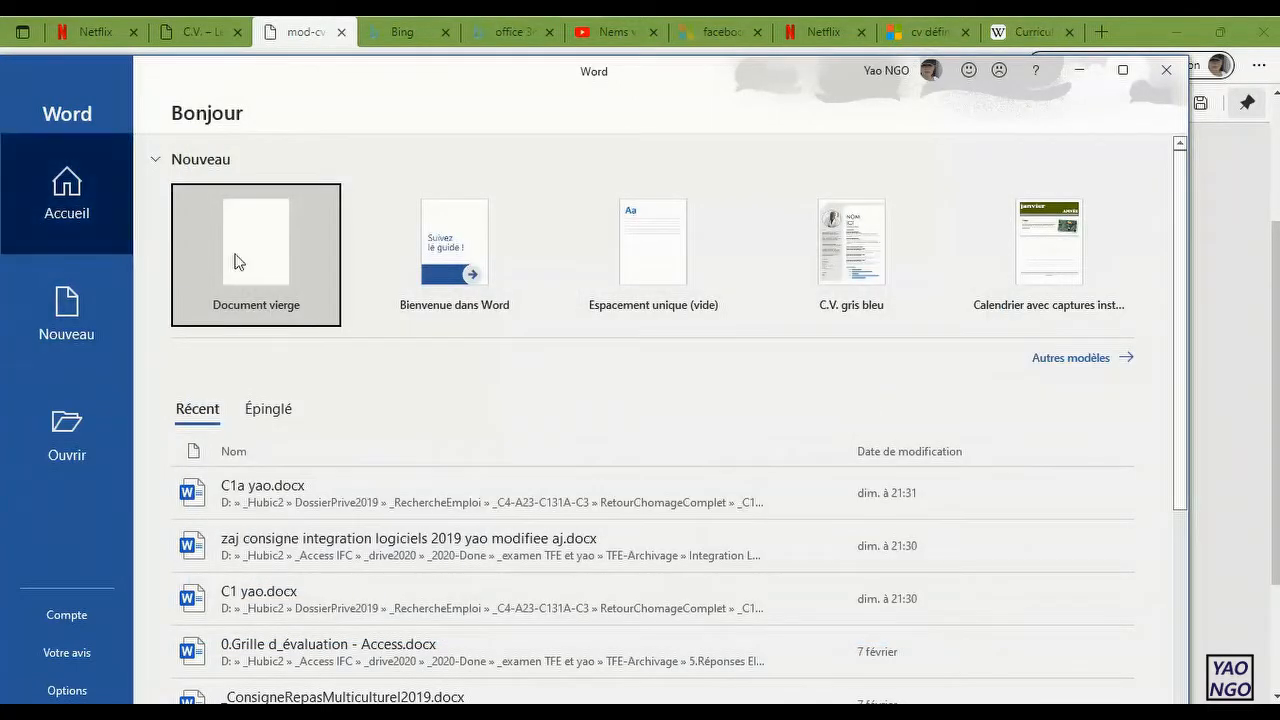
pyautogui.click(266, 263)
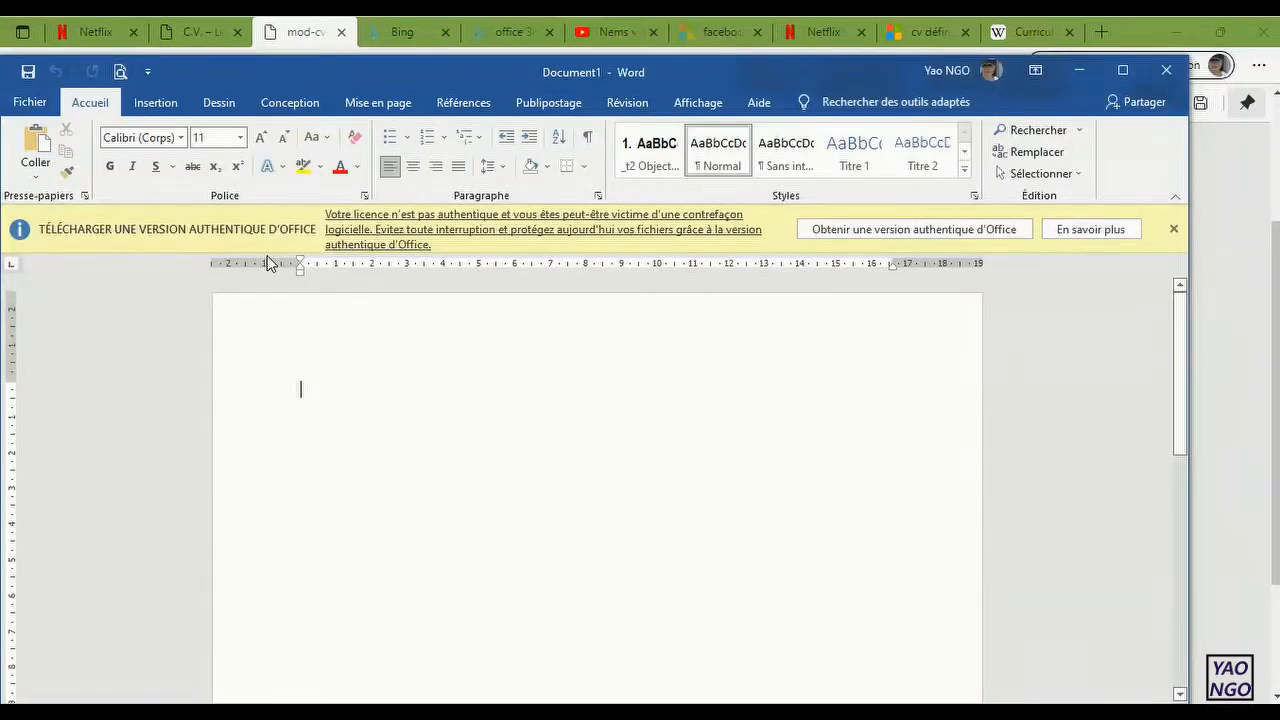
pyautogui.click(1173, 229)
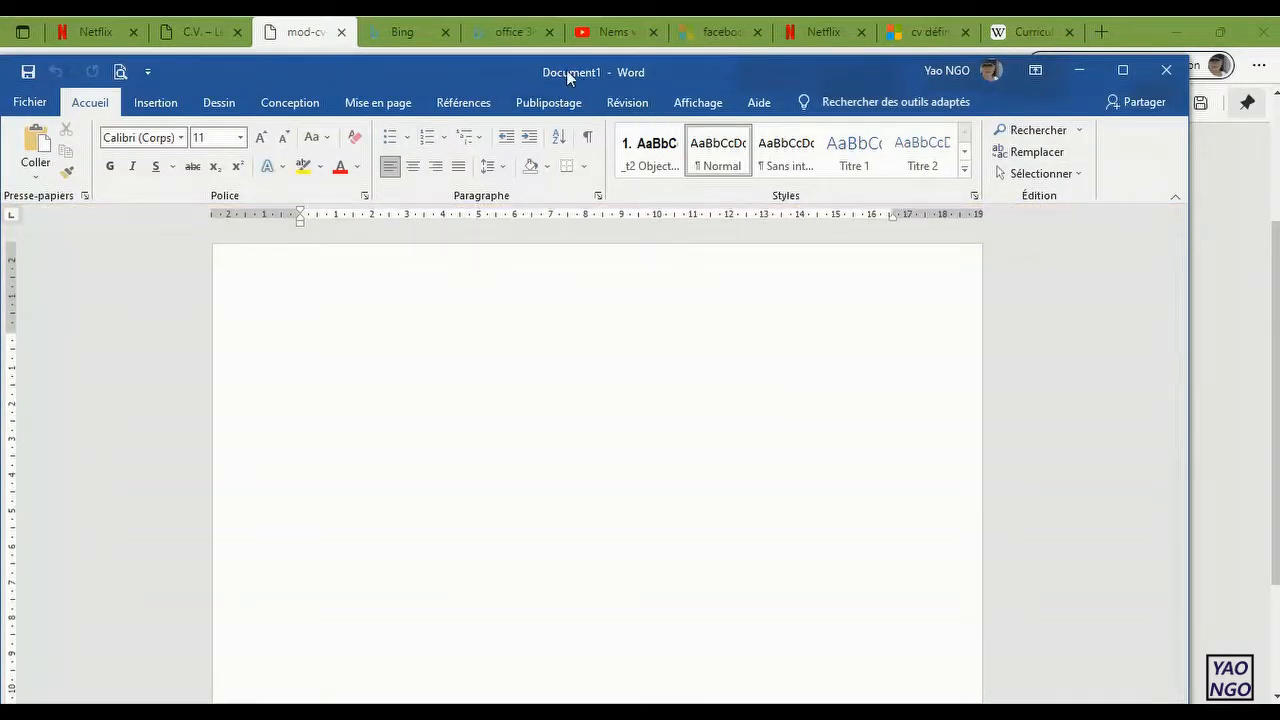
# Step: Start saving the new document under a new name and browse to the __ExerciceDemo-Word folder in Documents
pyautogui.click(29, 102)
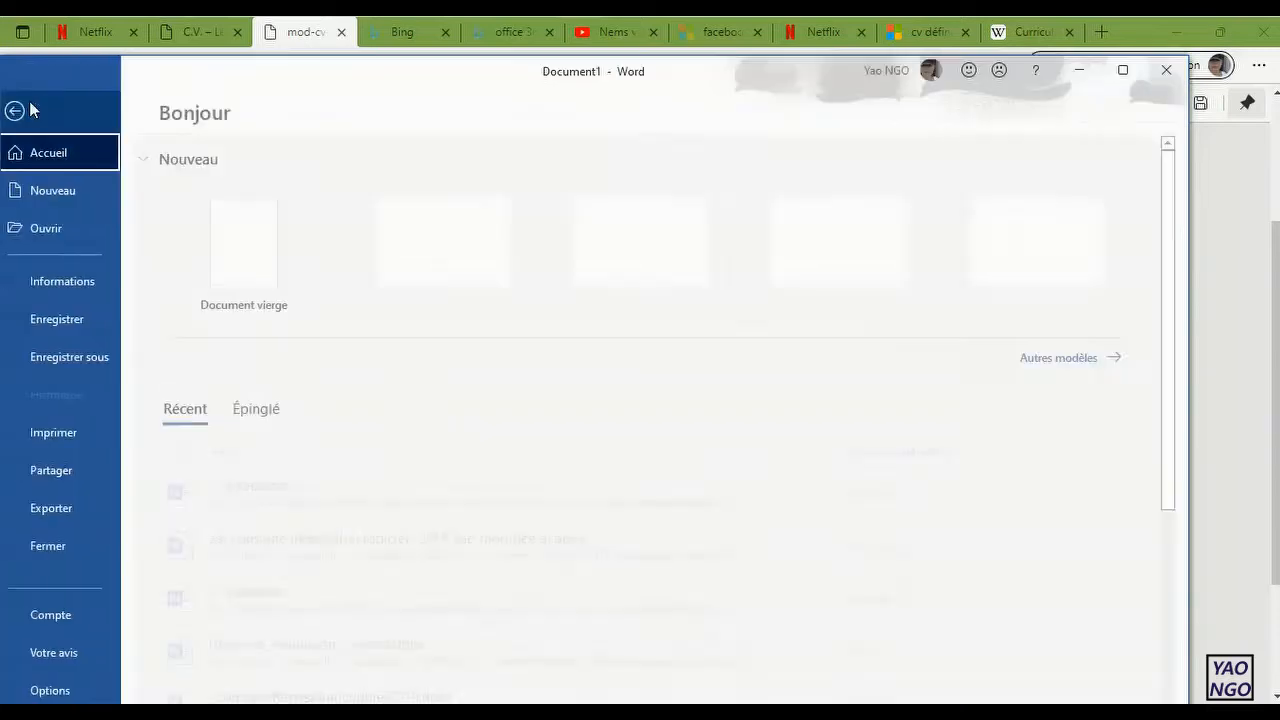
pyautogui.click(105, 368)
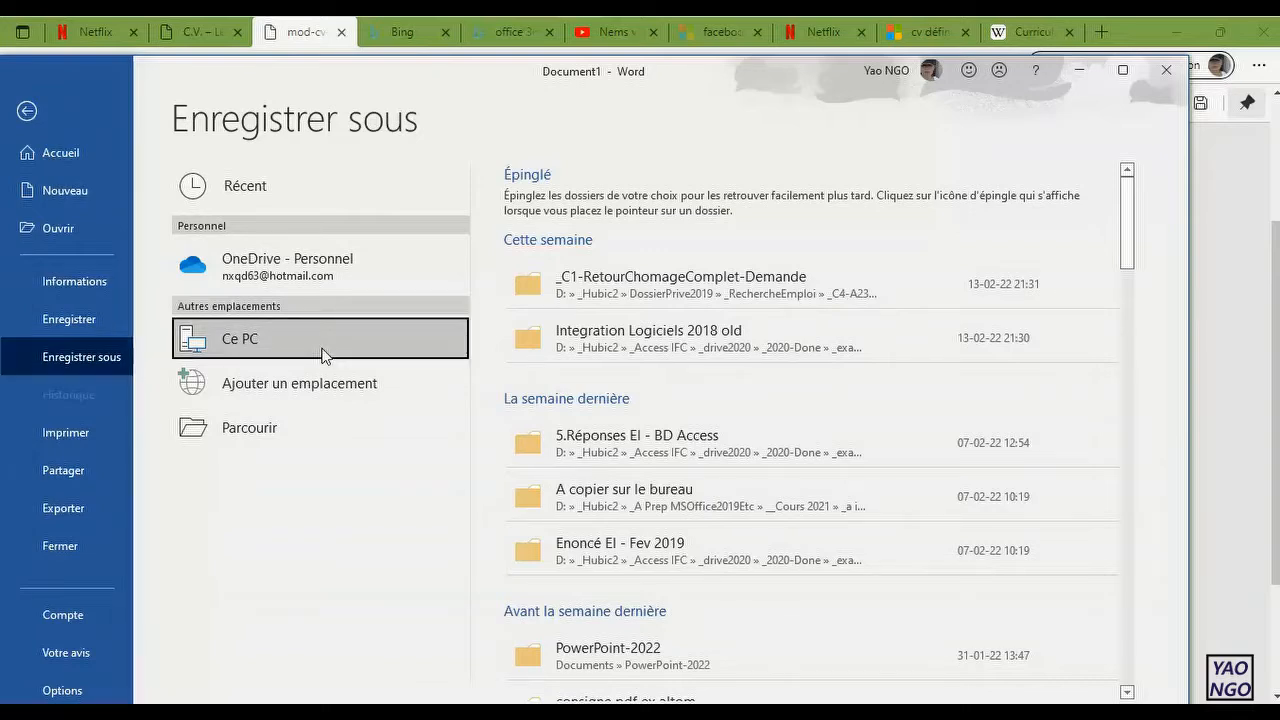
pyautogui.click(296, 420)
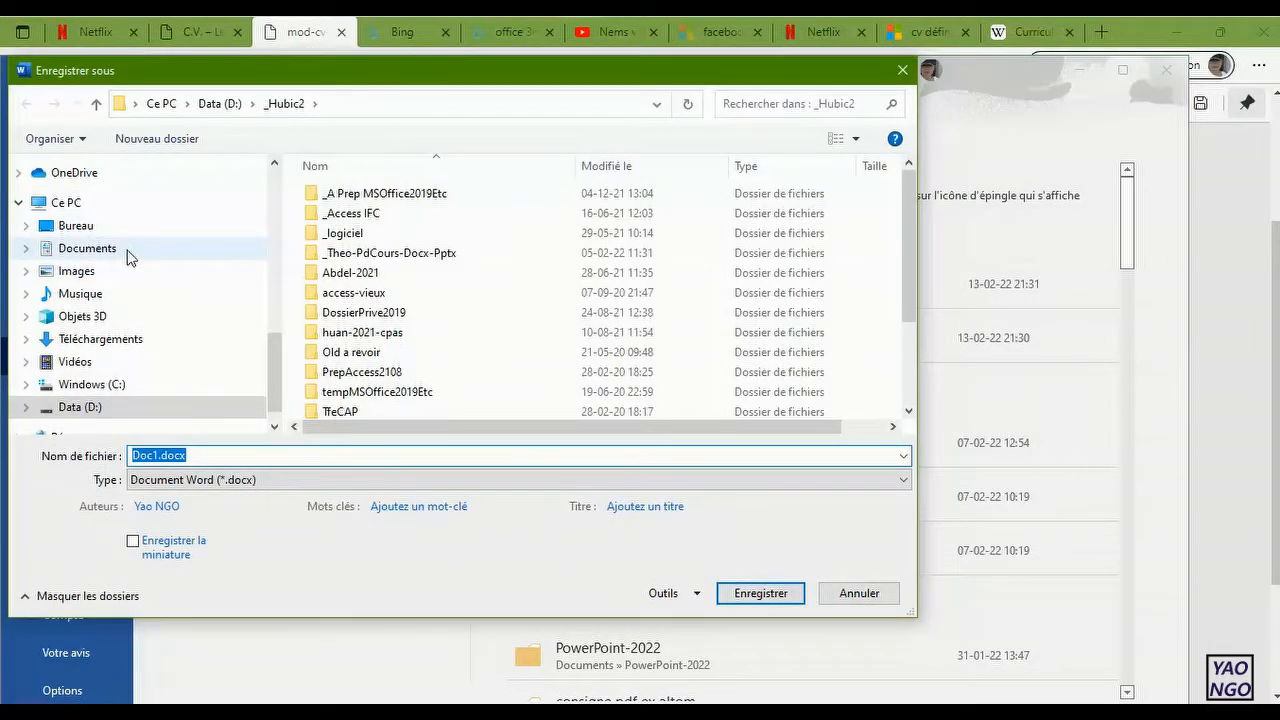
pyautogui.click(128, 258)
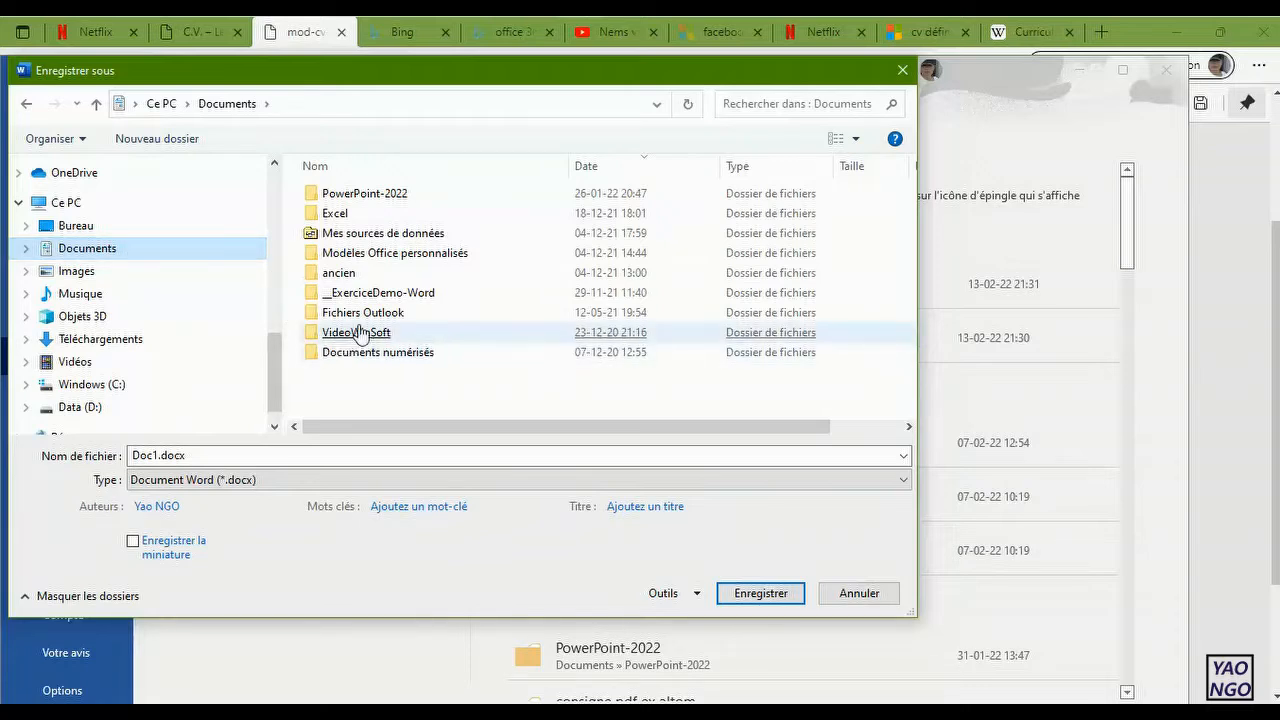
pyautogui.click(369, 296)
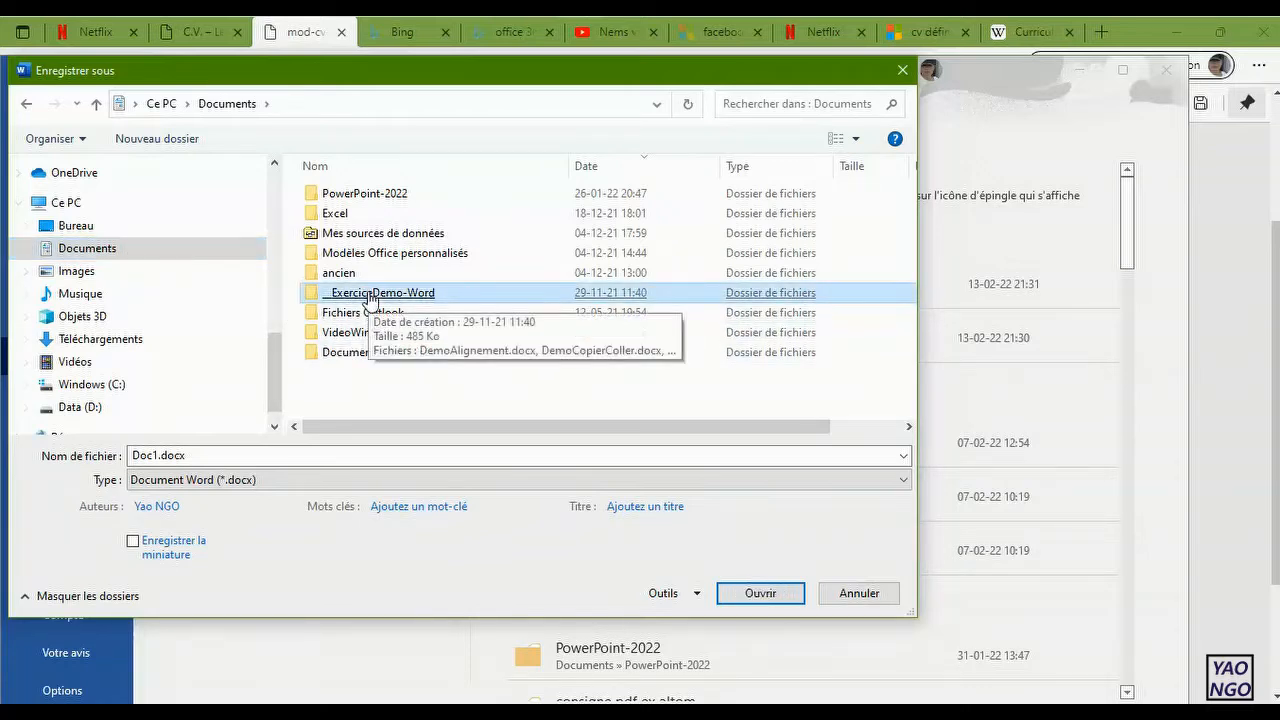
pyautogui.click(369, 297)
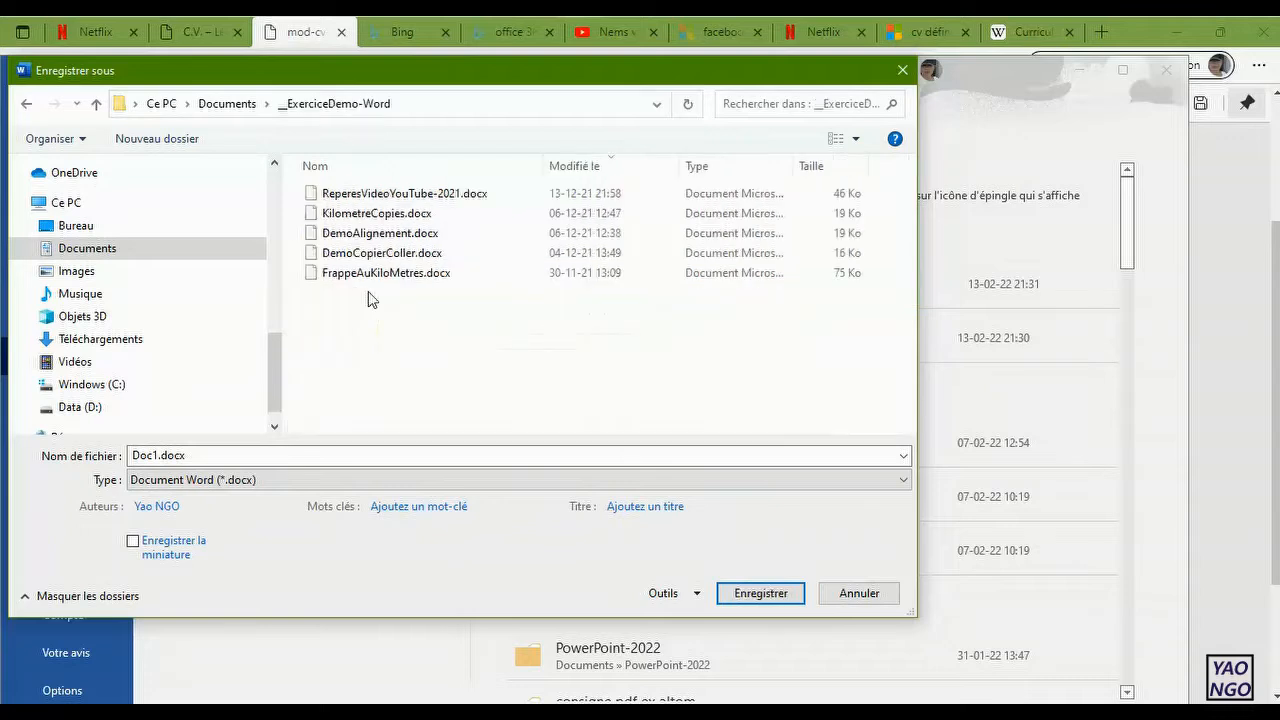
# Step: Name the file EncoderCV-22 and save it as a Word document
pyautogui.click(235, 458)
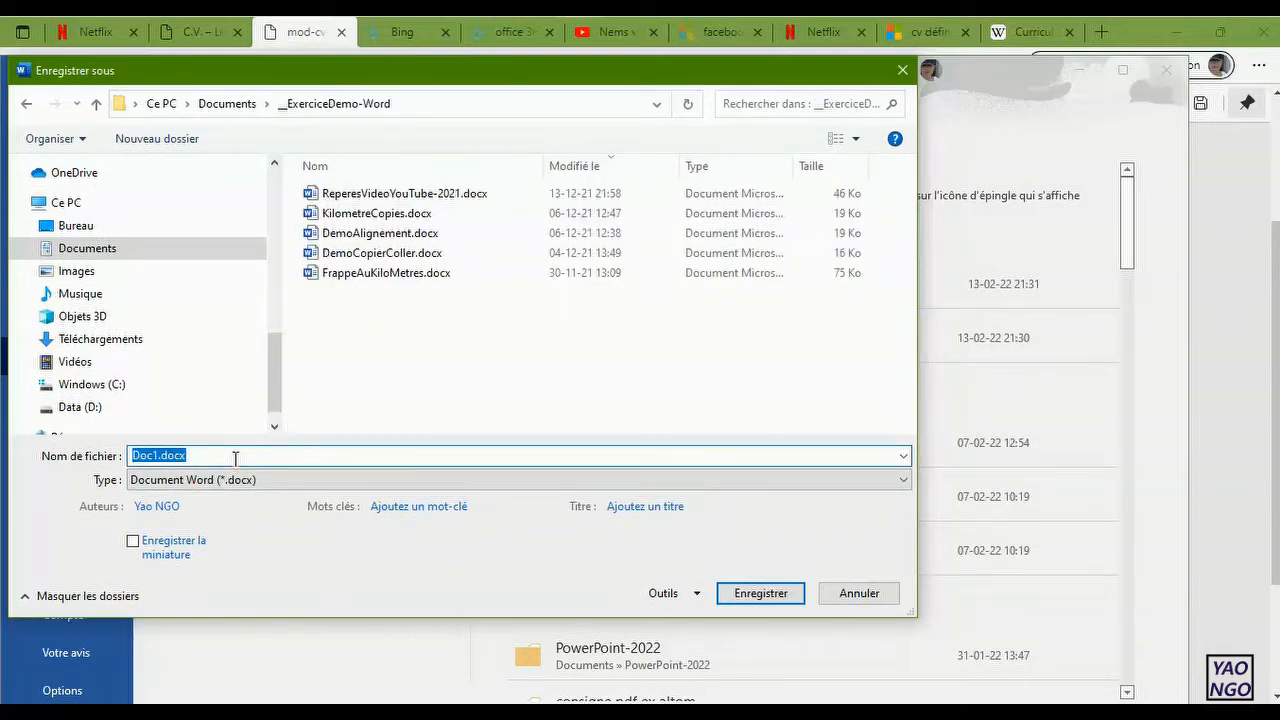
pyautogui.write('Encoder')
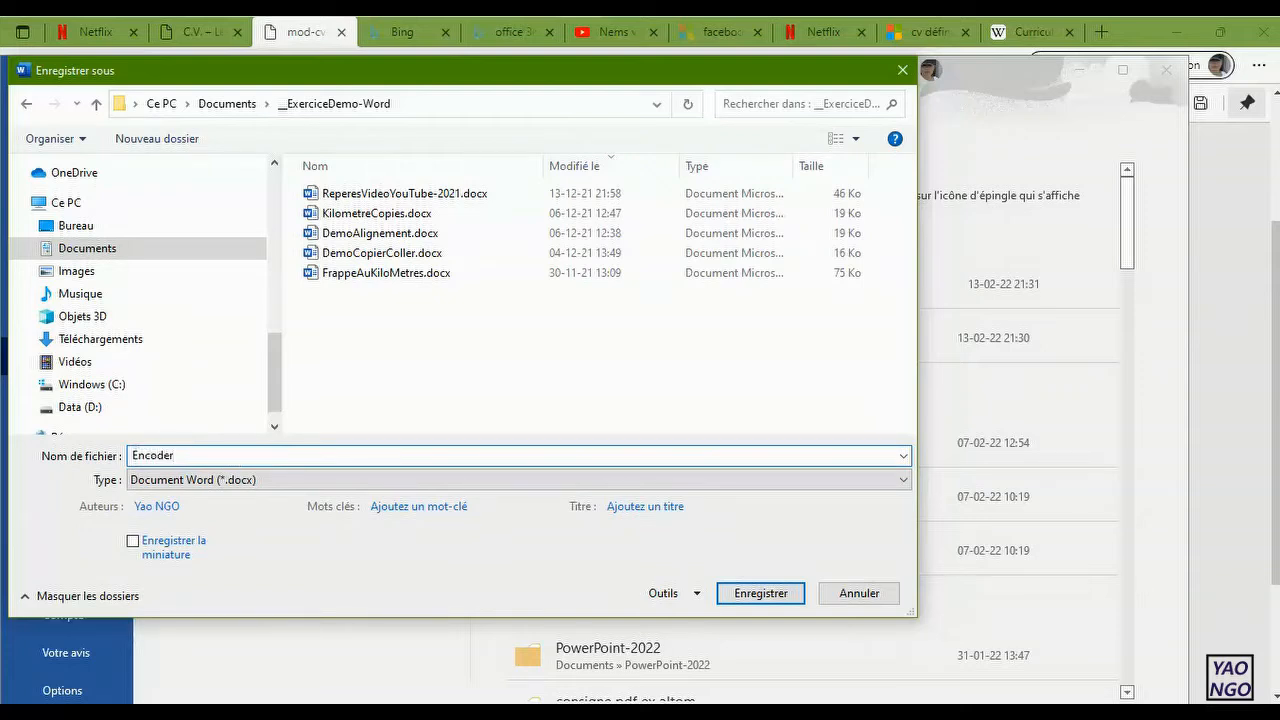
pyautogui.write('CV-22')
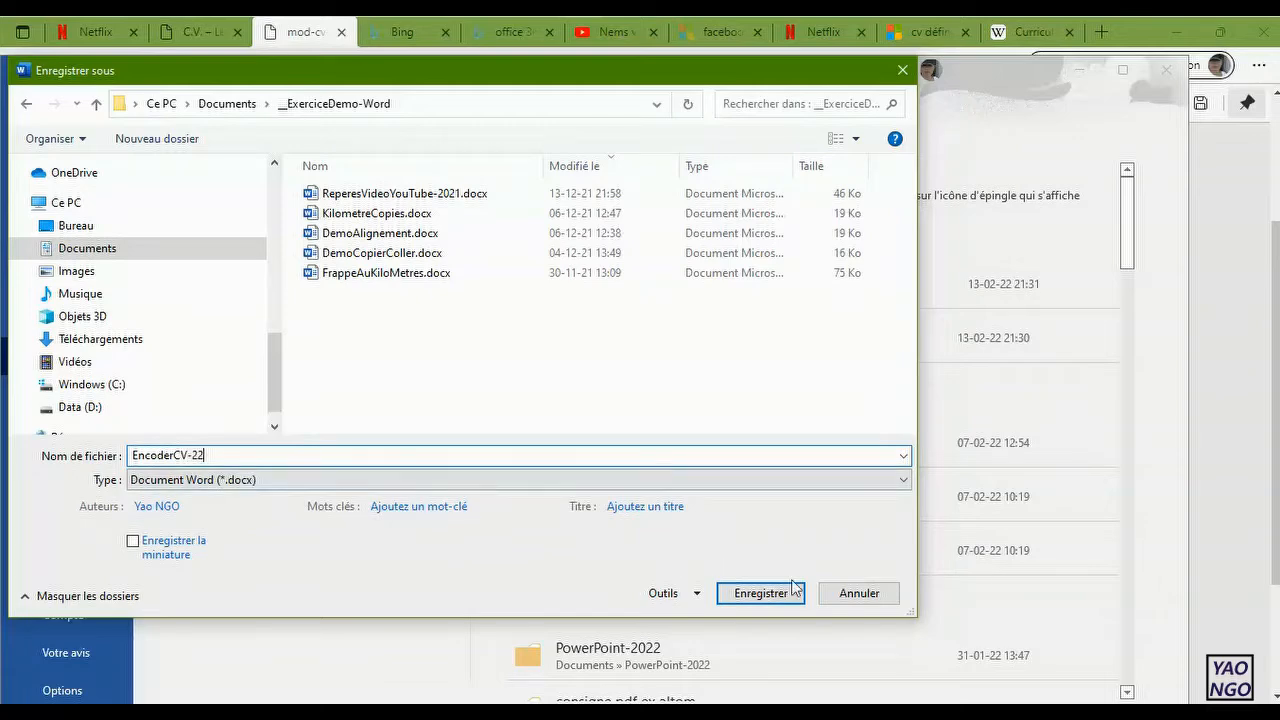
pyautogui.click(781, 594)
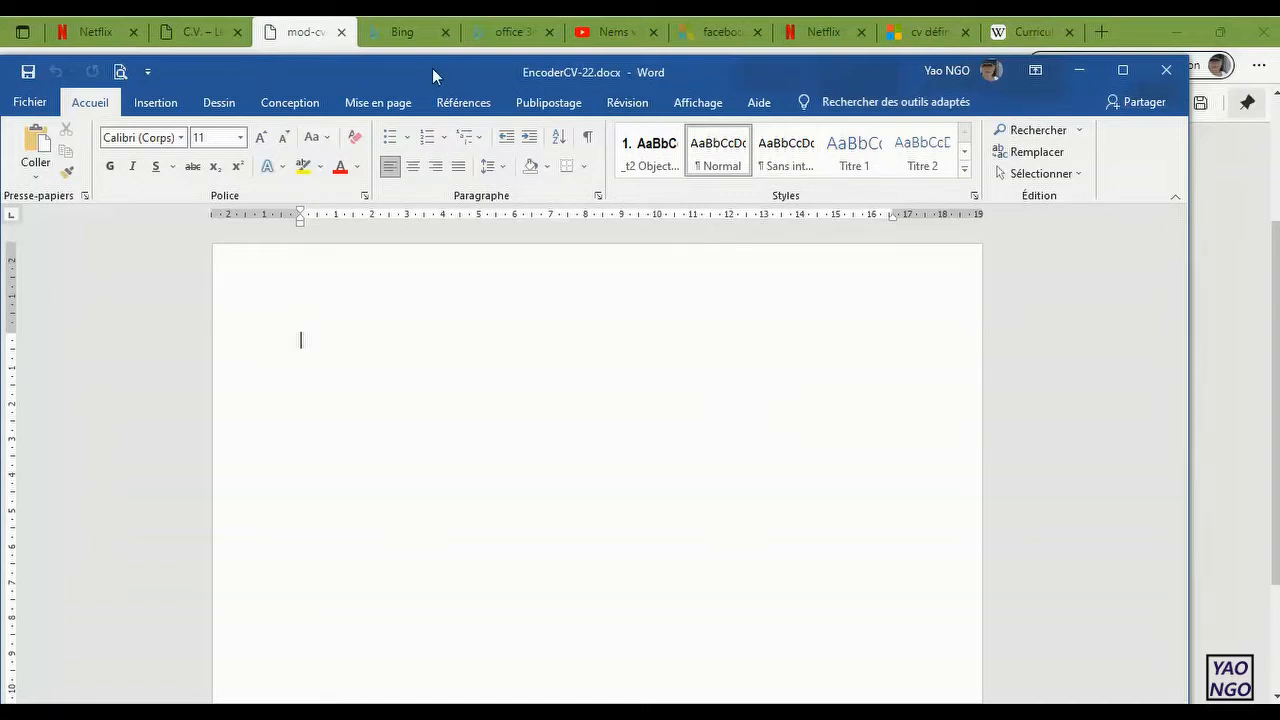
# Step: Arrange the Word document and the browser's model CV side by side, with the start of the CV in view
pyautogui.moveTo(413, 65); pyautogui.dragTo(1278, 77)
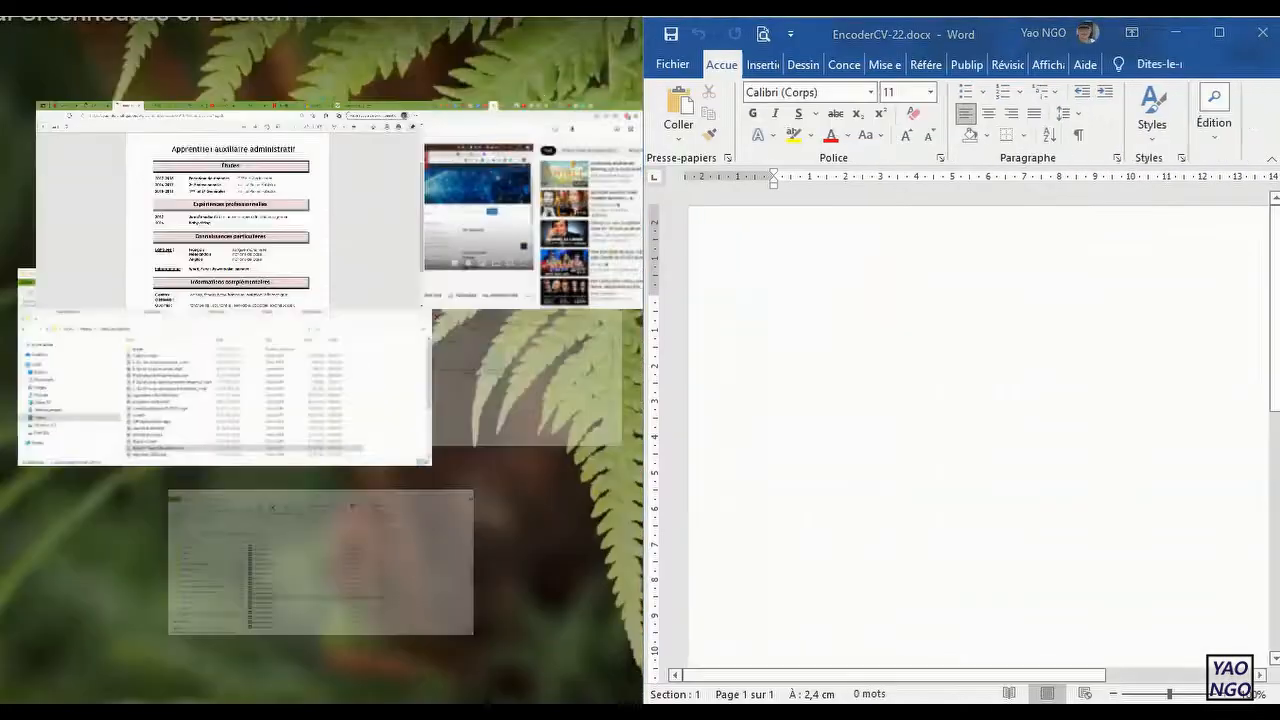
pyautogui.click(234, 203)
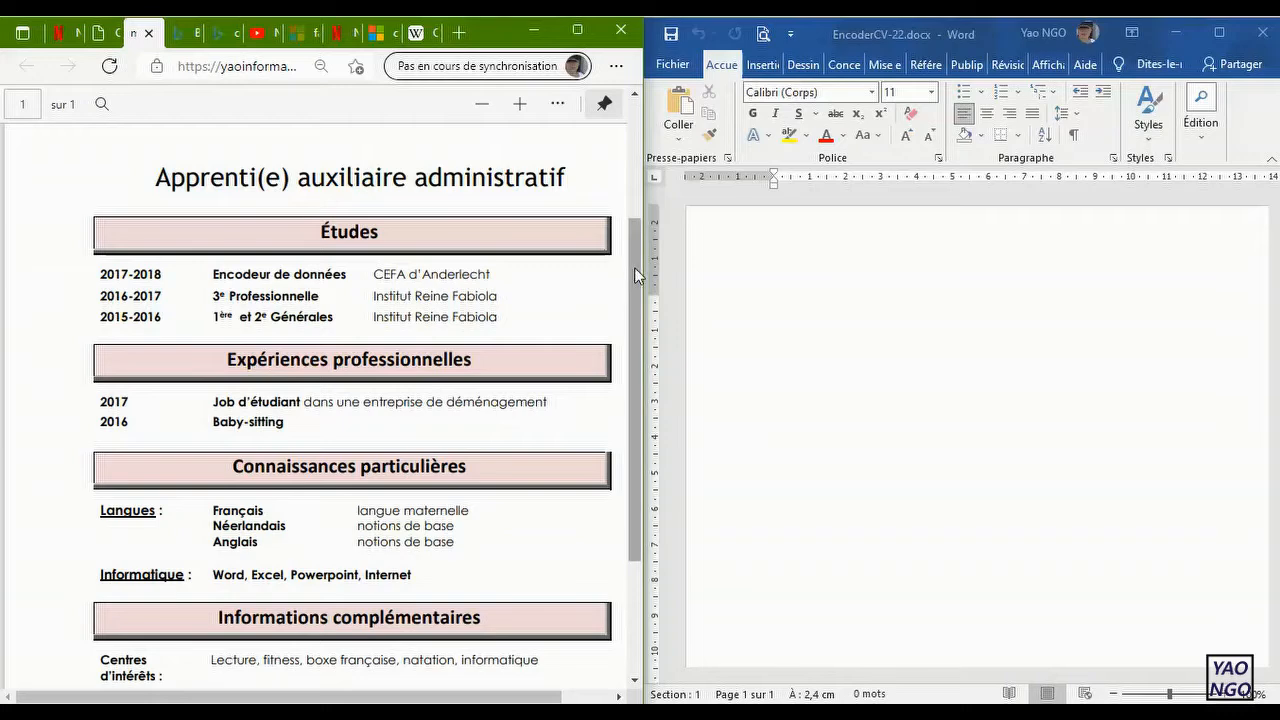
pyautogui.moveTo(634, 267); pyautogui.dragTo(637, 160)
# Step: Enter the person's full name on the document's first line and display the formatting marks
pyautogui.click(770, 266)
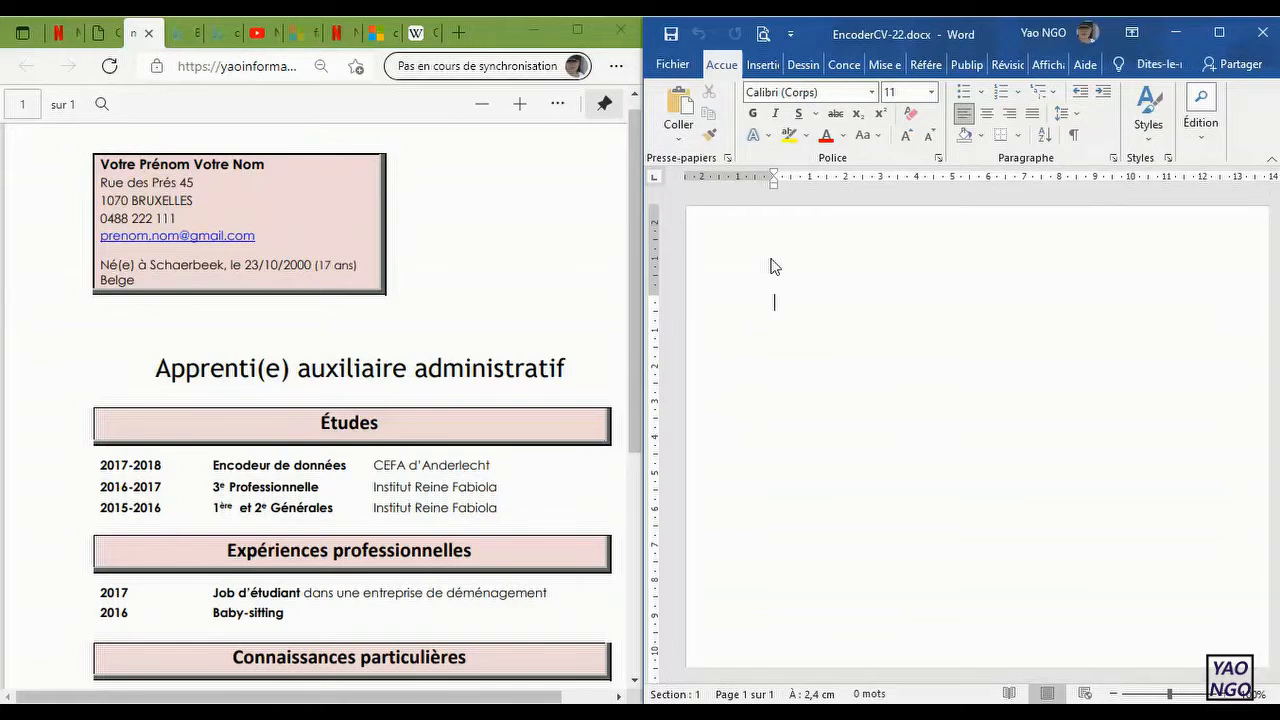
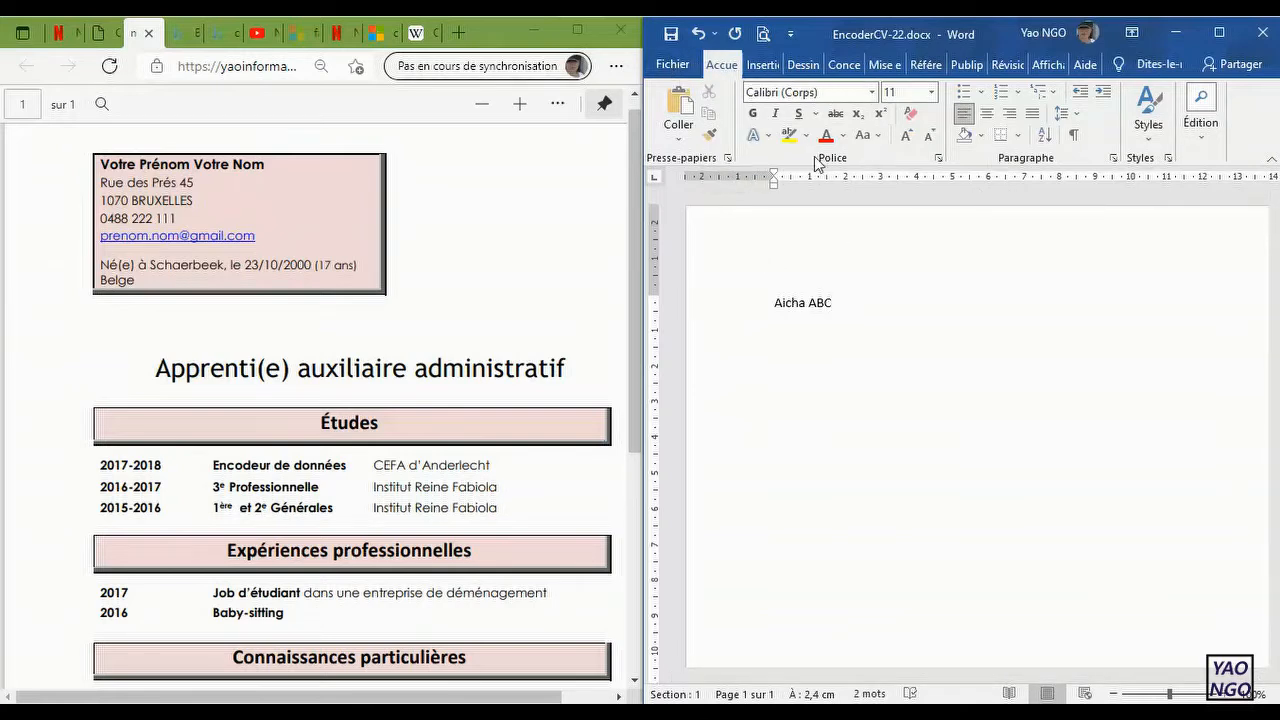
pyautogui.click(1075, 136)
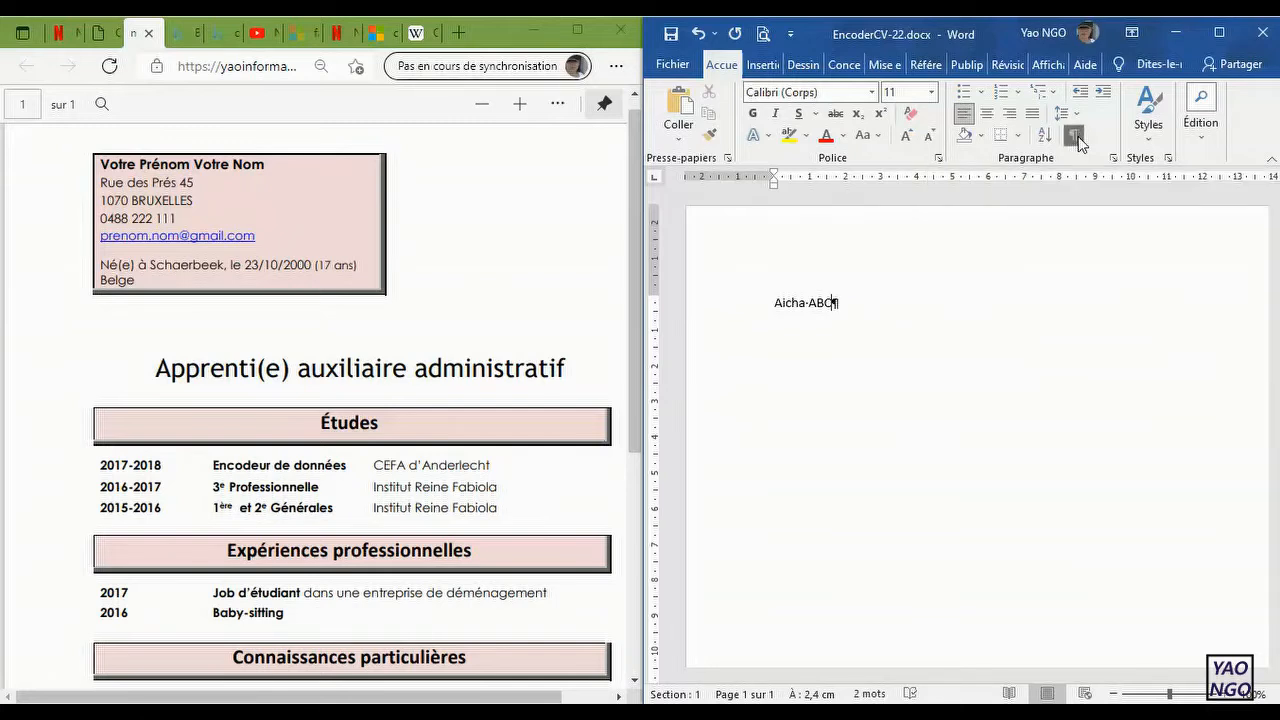
# Step: Enter the street name from the model CV as a new paragraph below the name
pyautogui.press('Return')
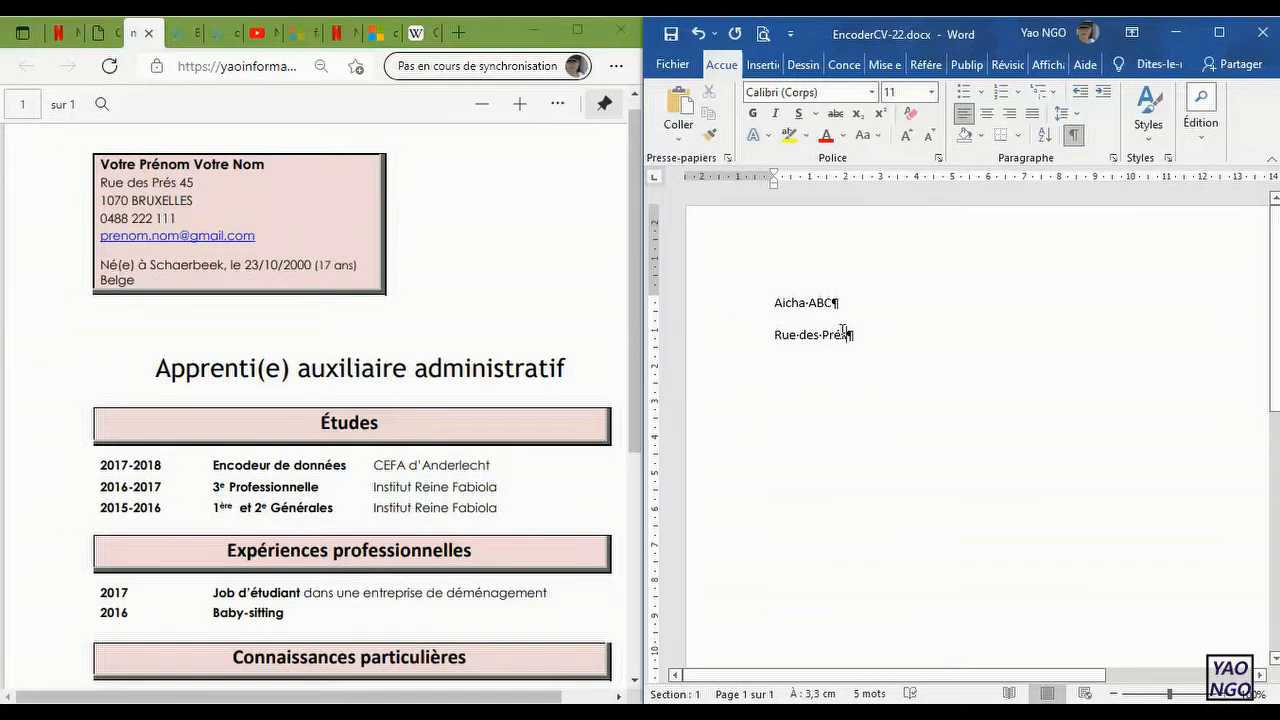
# Step: Insert a page break at the end of the name line
pyautogui.click(893, 300)
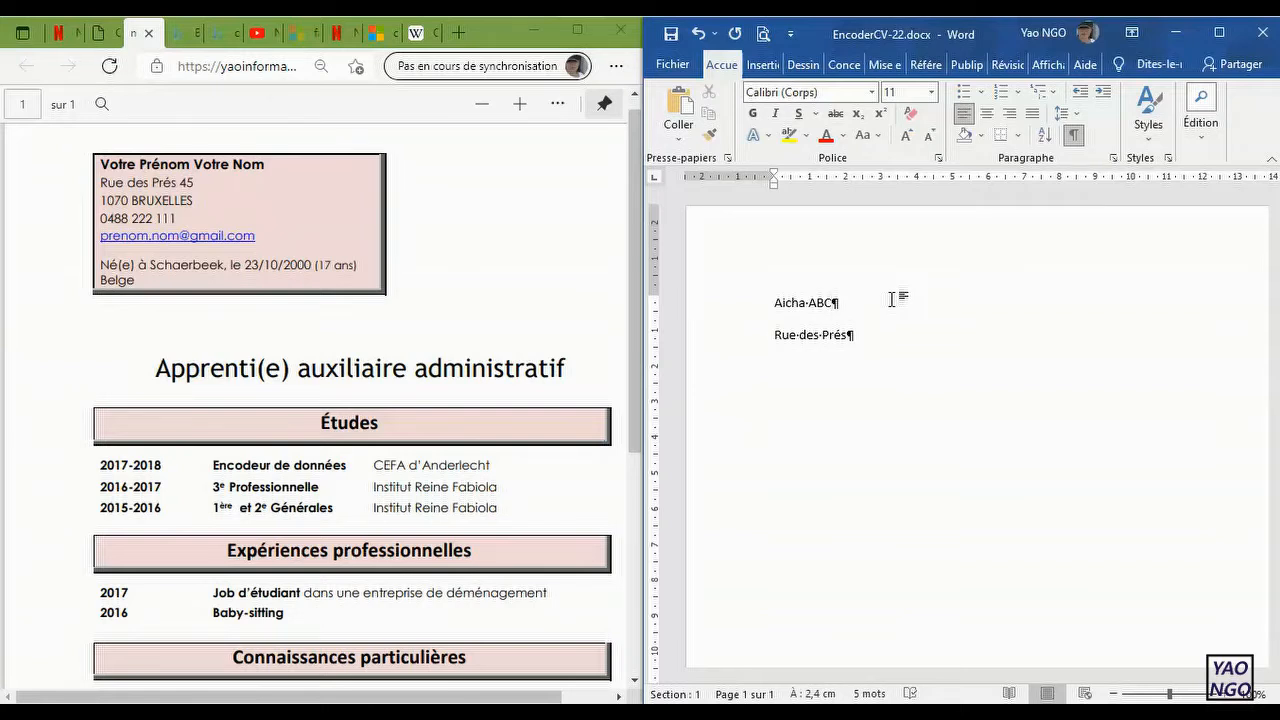
pyautogui.hotkey('ctrl', 'Return')
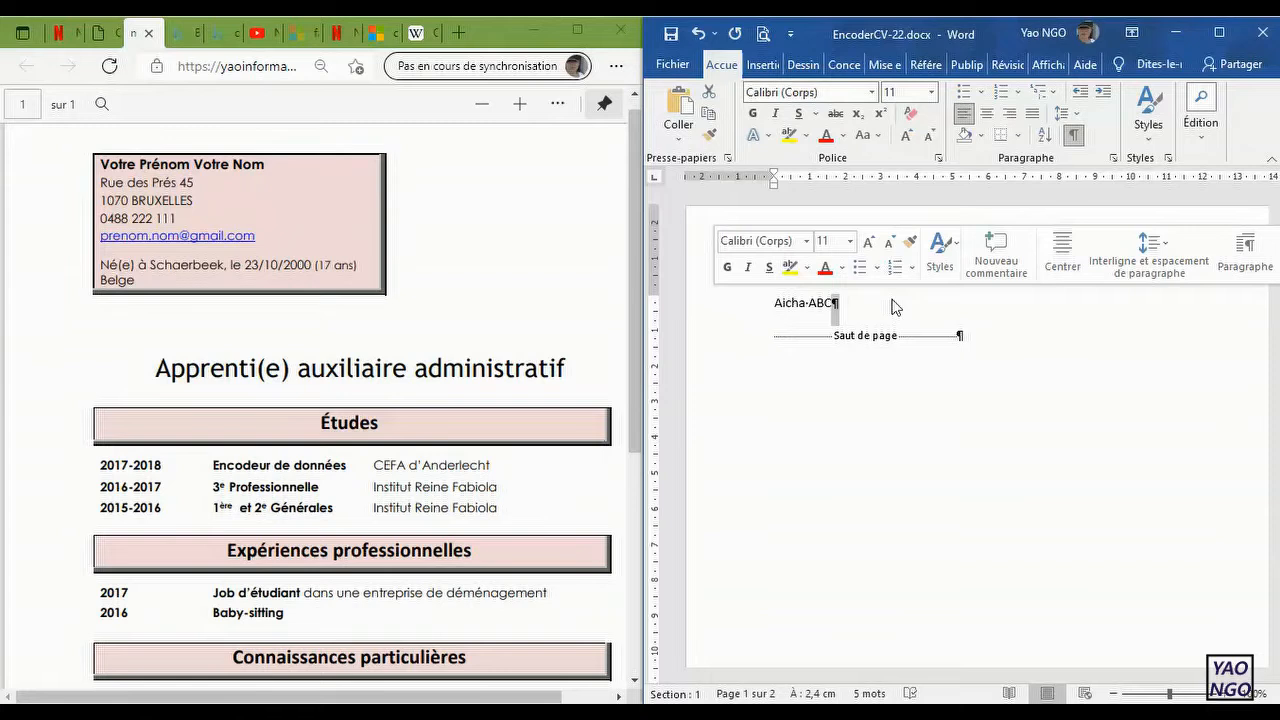
# Step: Insert a manual line break after the name and delete the page break below it
pyautogui.click(847, 302)
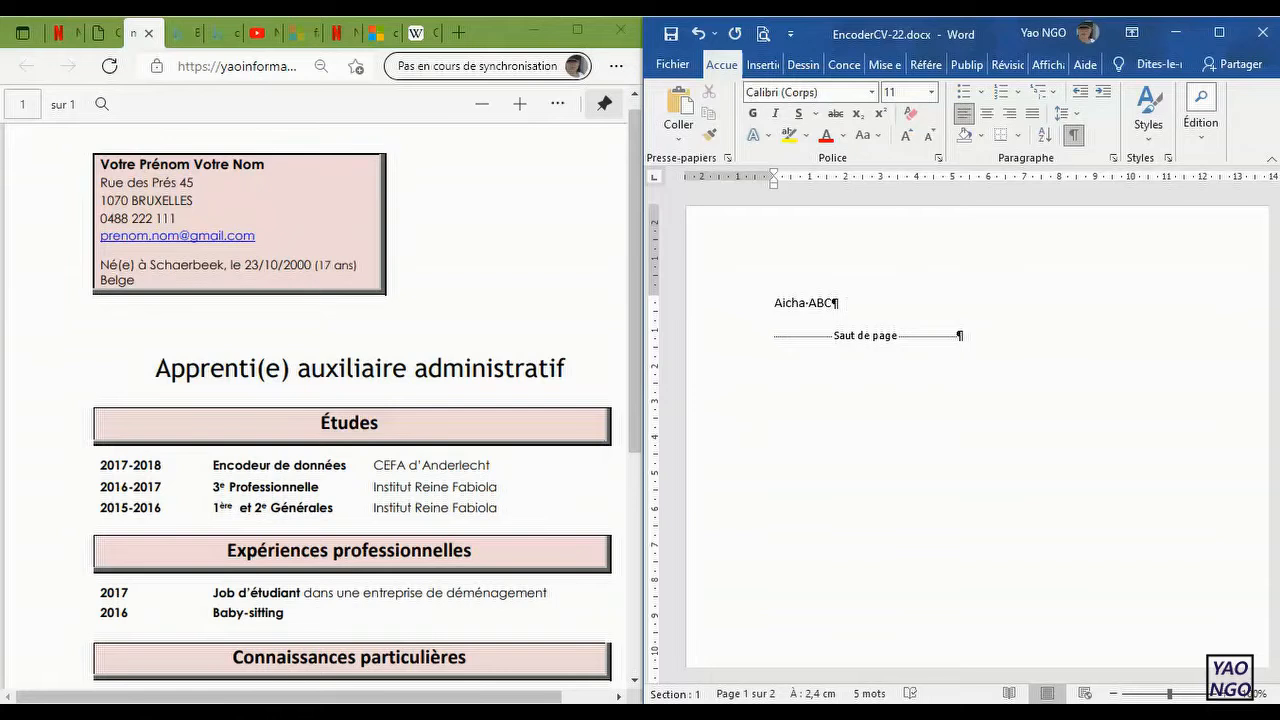
pyautogui.hotkey('shift', 'Return')
pyautogui.moveTo(774, 355); pyautogui.dragTo(1020, 358)
pyautogui.click(1020, 346)
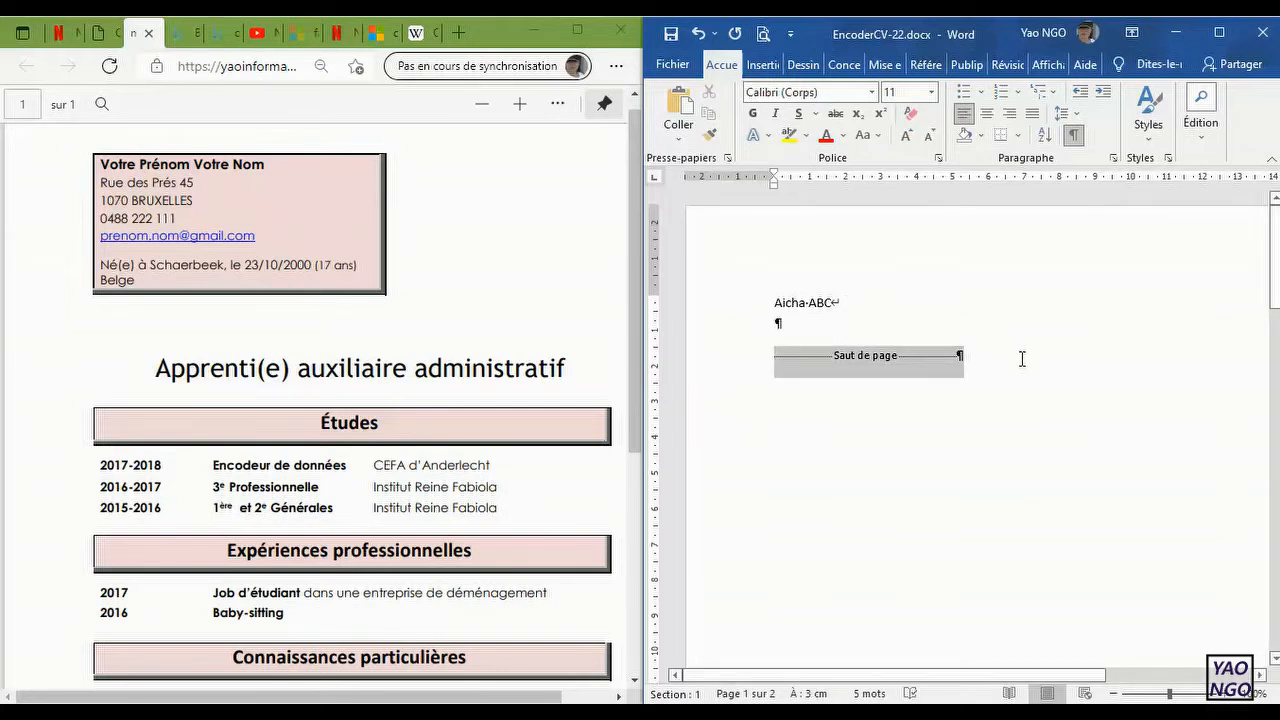
pyautogui.press('Delete')
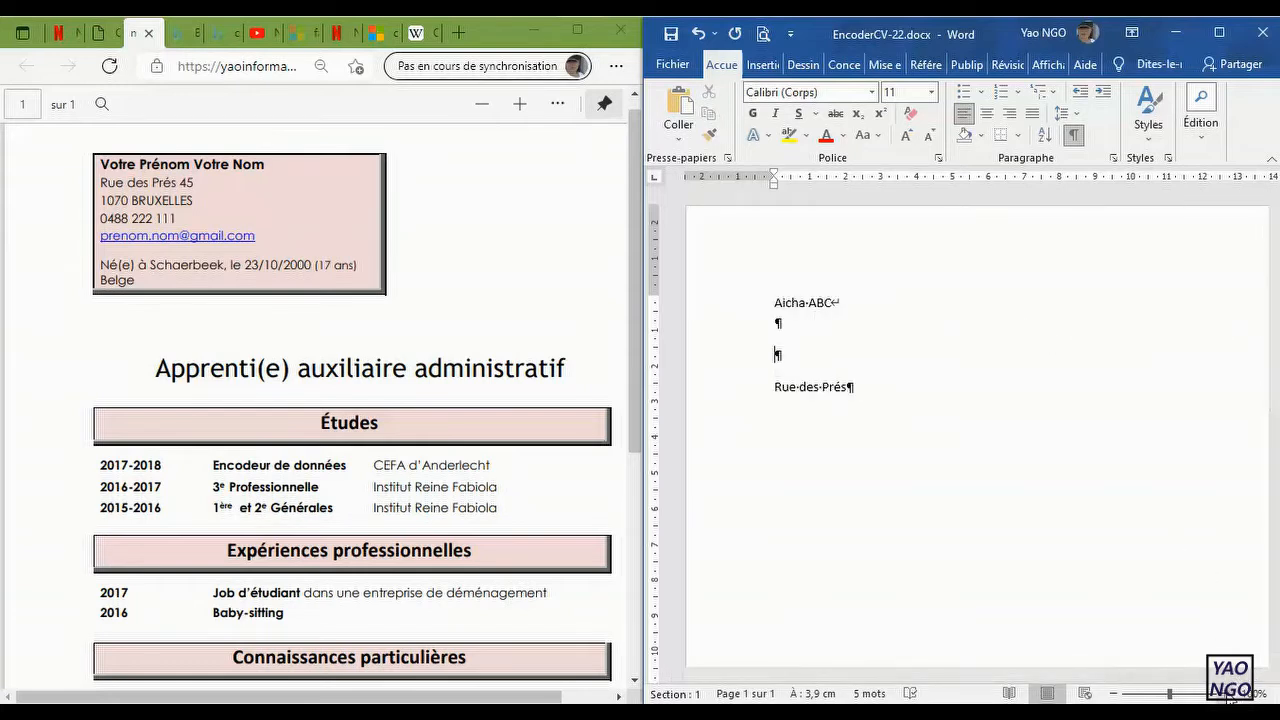
# Step: Enlarge the view of the document text
pyautogui.click(1229, 694)
pyautogui.click(1229, 694)
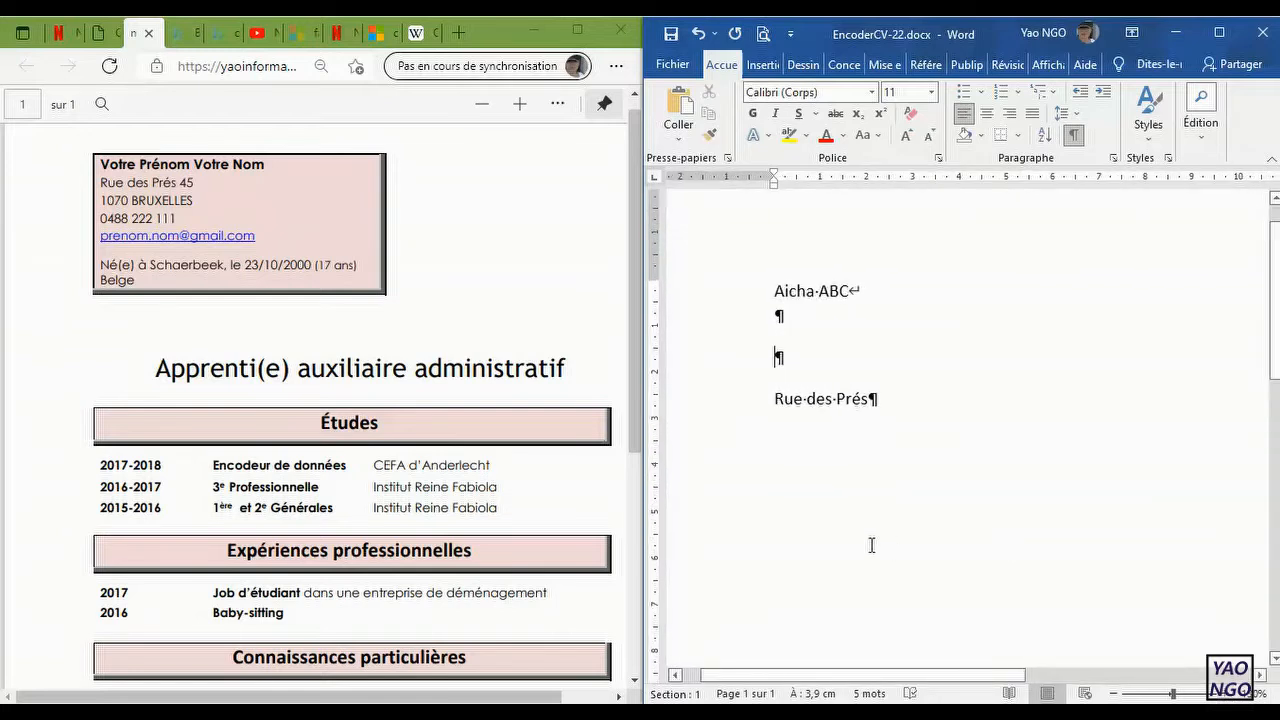
pyautogui.click(1229, 694)
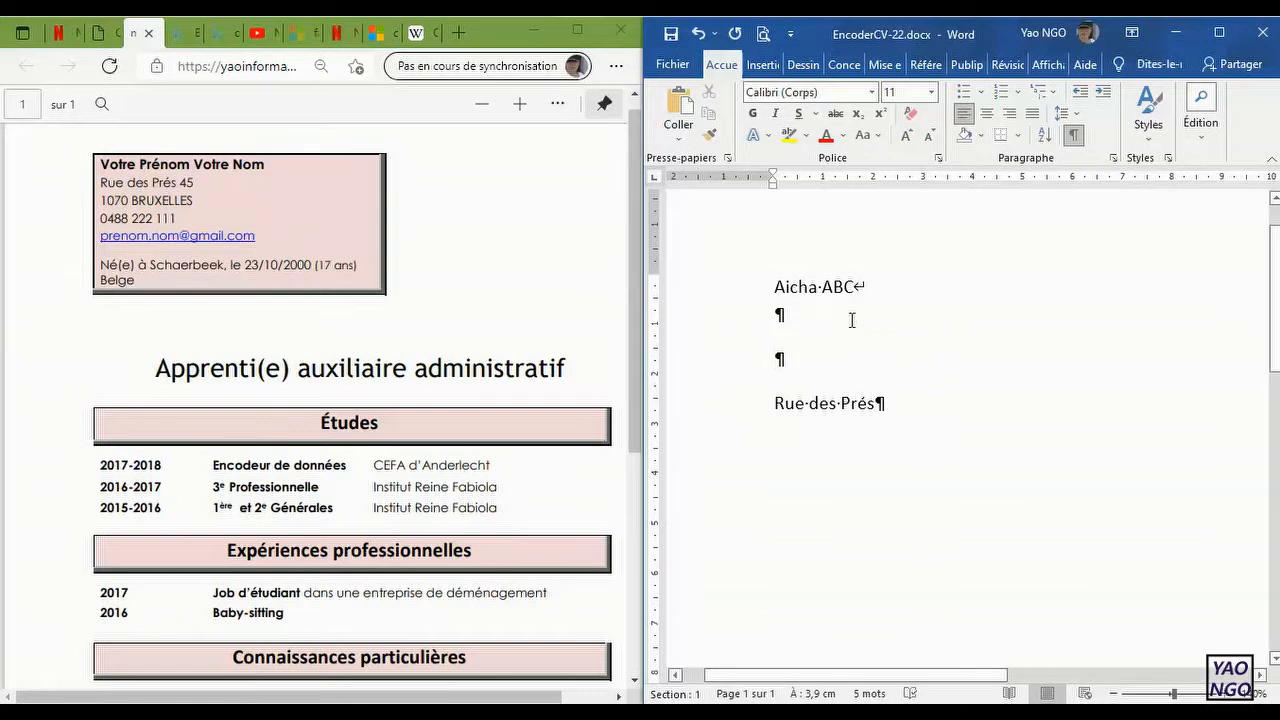
pyautogui.write('Ru')
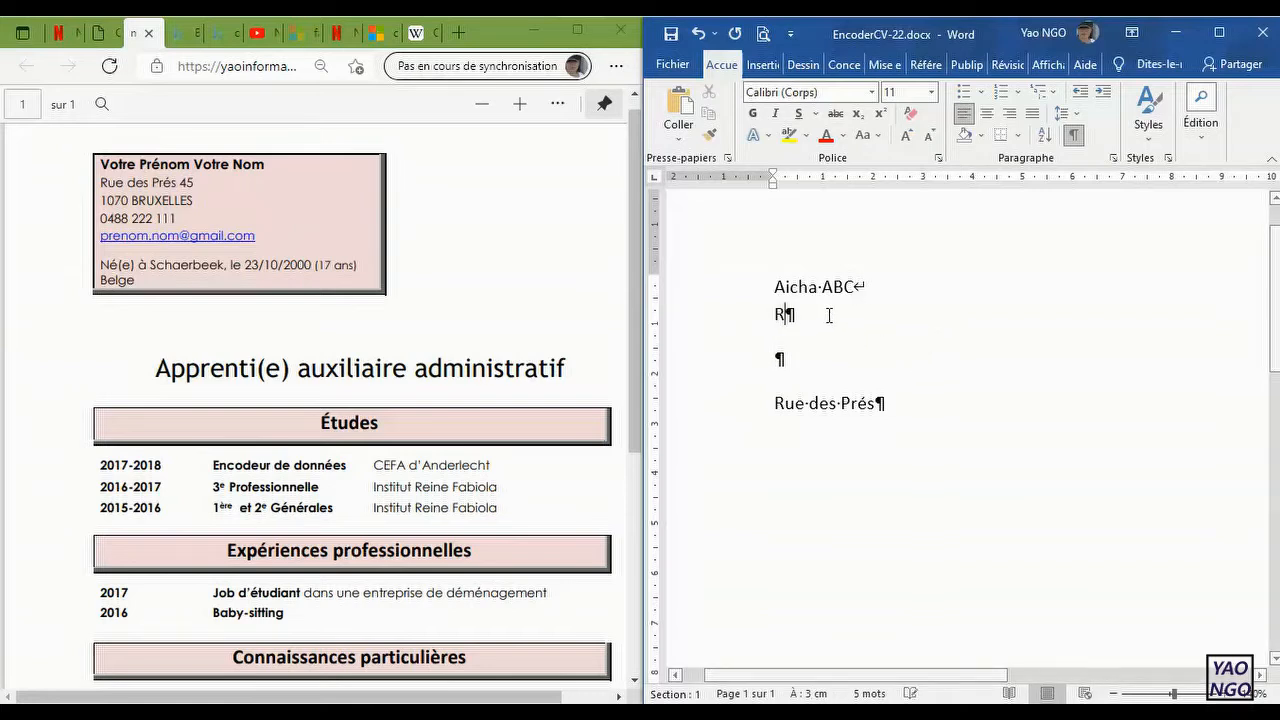
pyautogui.press('BackSpace')
pyautogui.press('BackSpace')
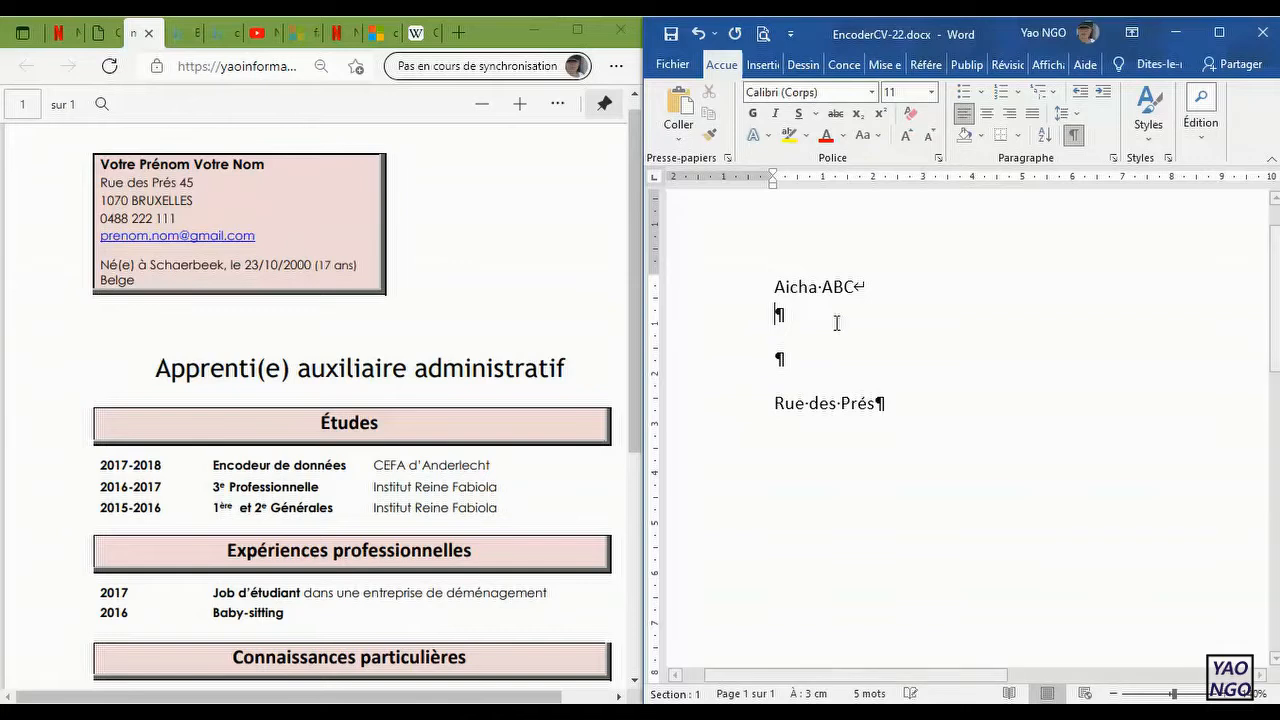
# Step: Remove the empty paragraphs between the name and the street so the street directly follows the line break
pyautogui.press('Down')
pyautogui.press('Down')
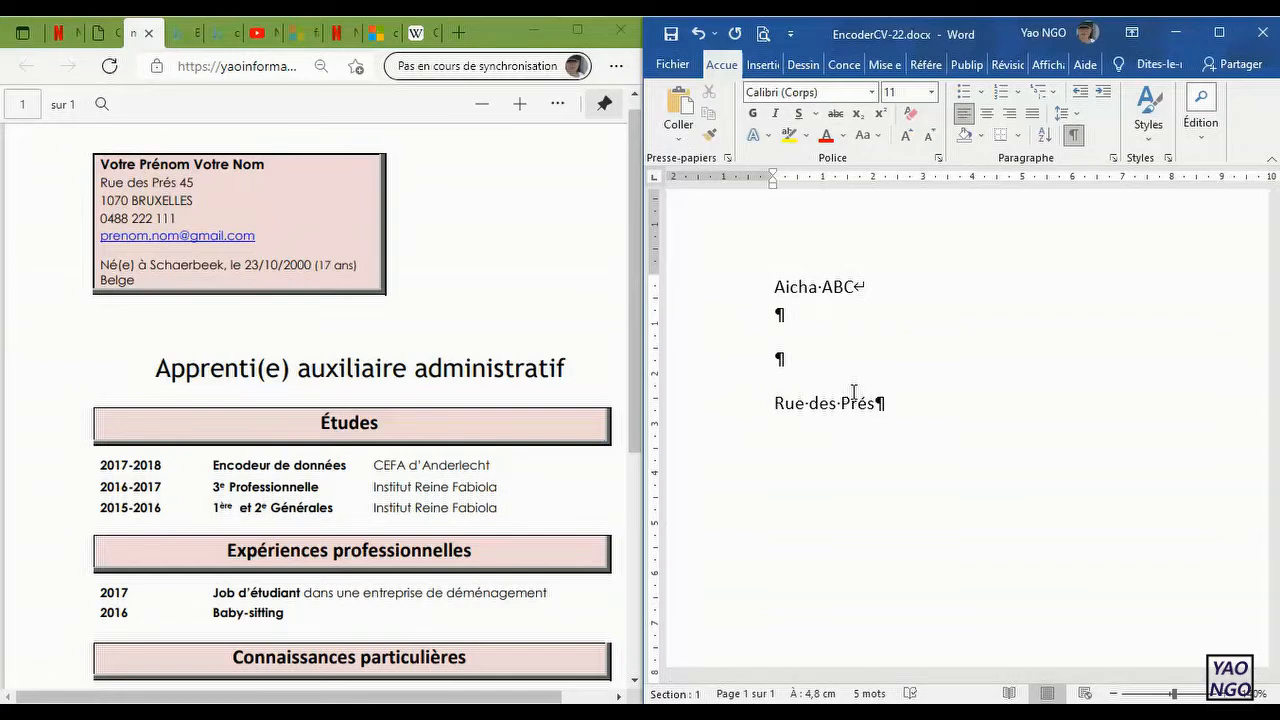
pyautogui.press('BackSpace')
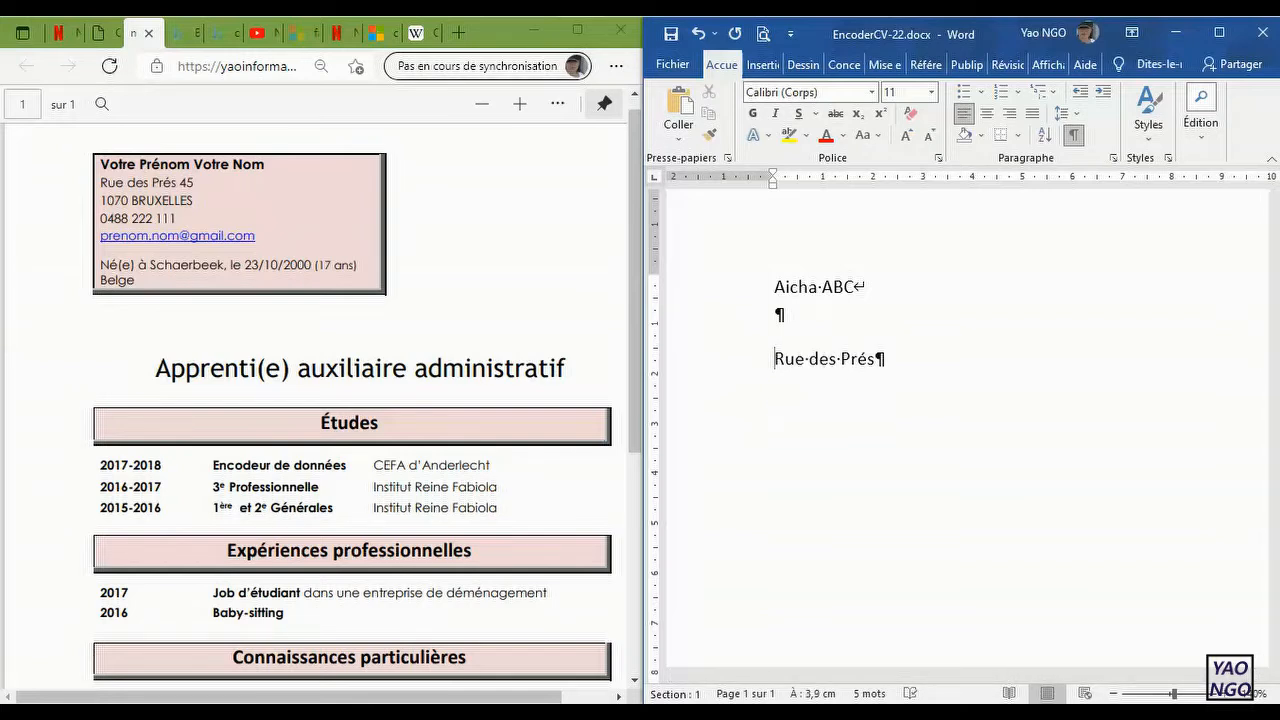
pyautogui.press('BackSpace')
# Step: Add the postcode after a manual line break below the street, and append the house number to the street line
pyautogui.click(893, 316)
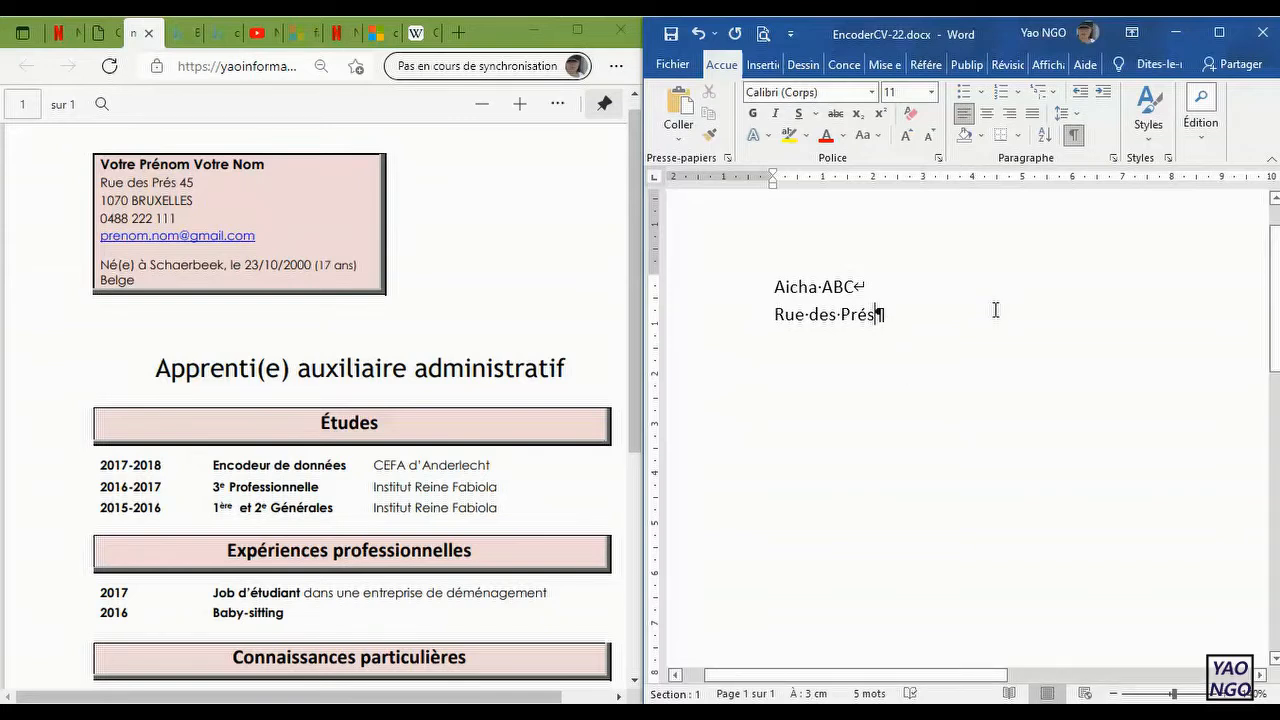
pyautogui.hotkey('shift', 'Return')
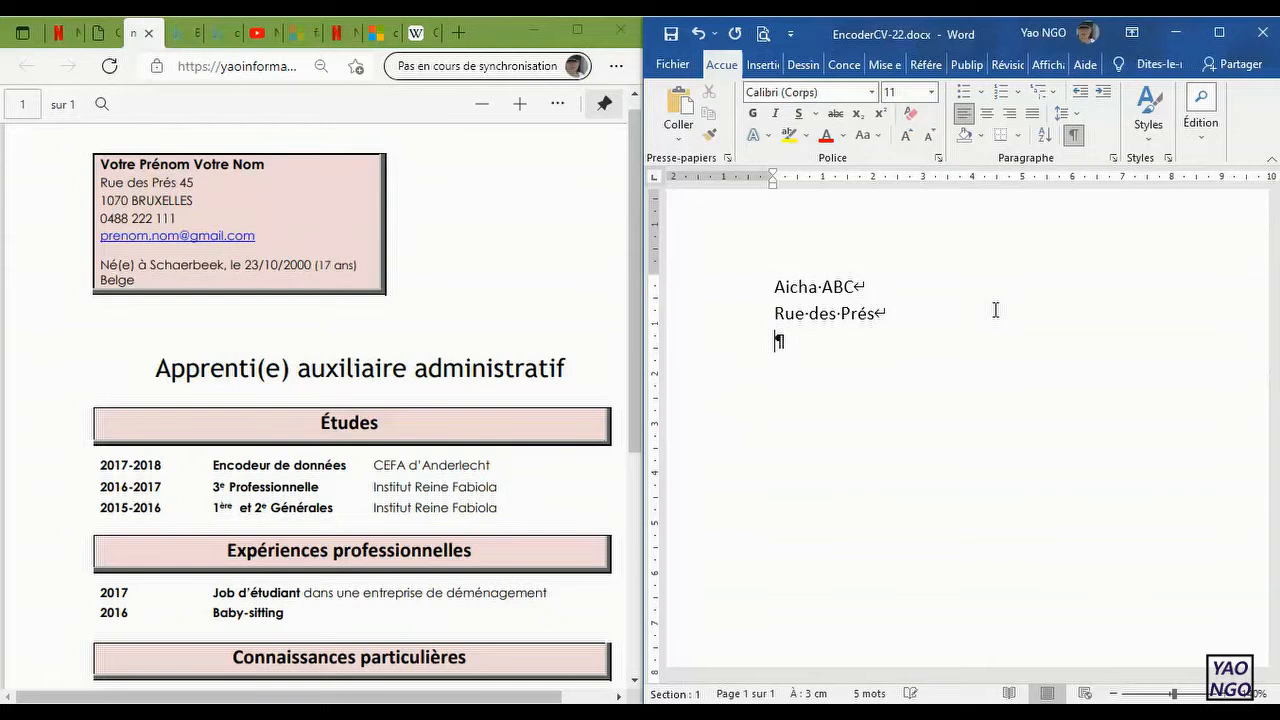
pyautogui.write('1070')
pyautogui.click(877, 313)
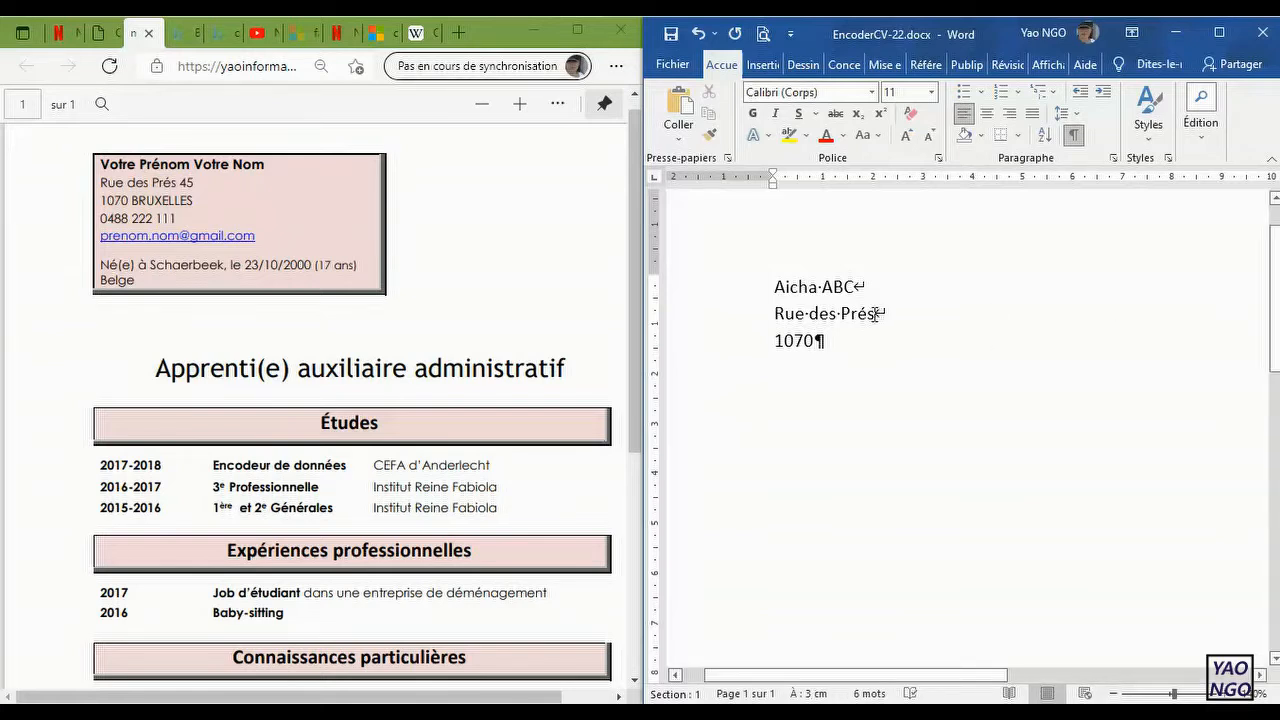
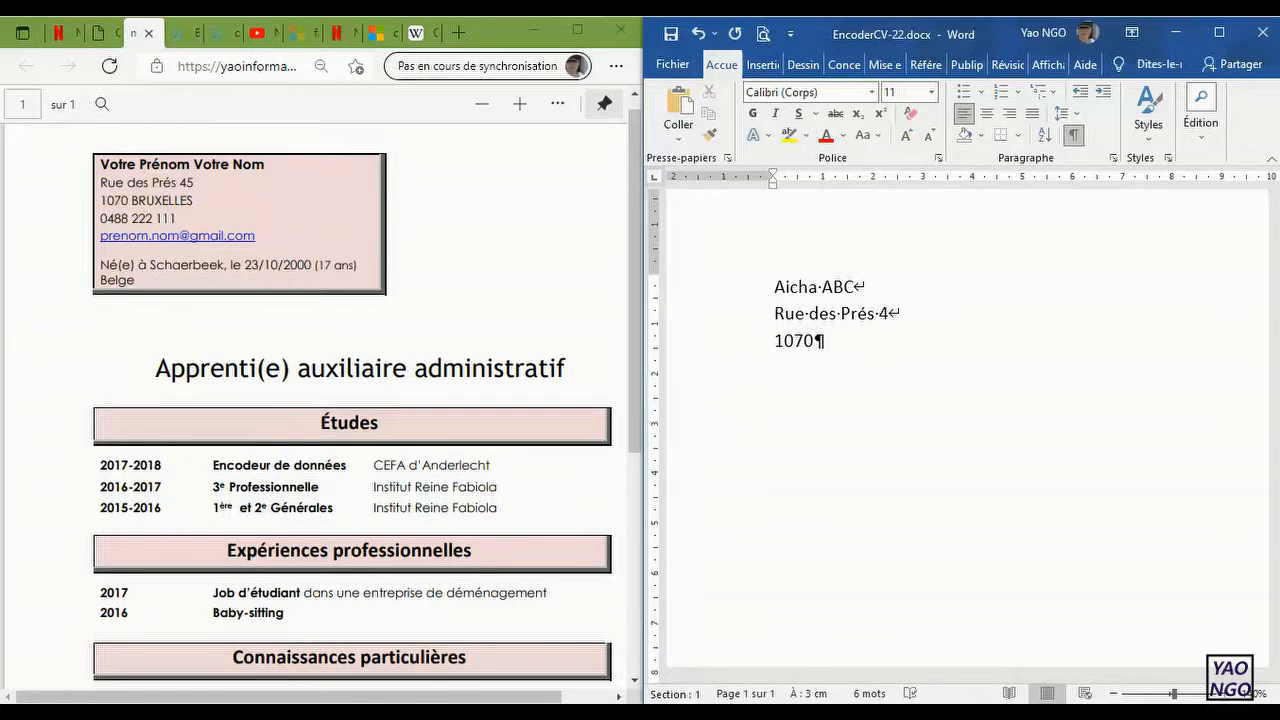
# Step: Complete the postcode line with the city name in capitals, as in the model CV
pyautogui.click(835, 341)
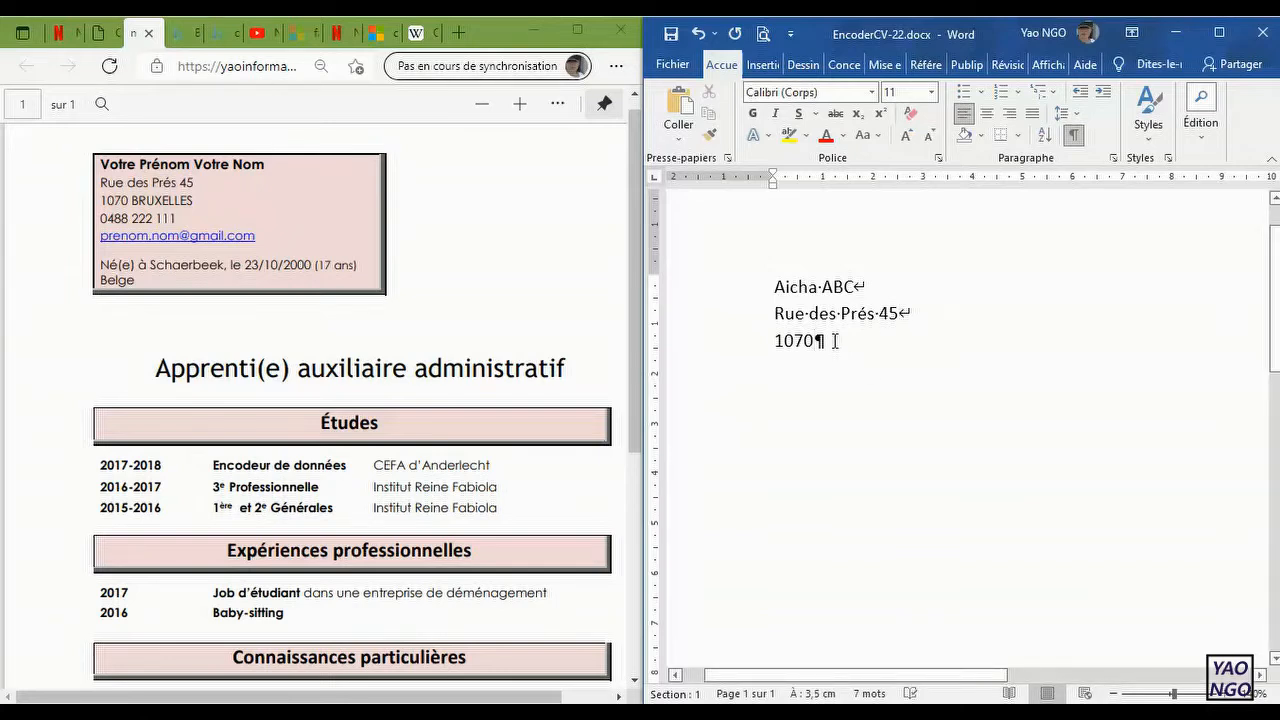
pyautogui.write('B')
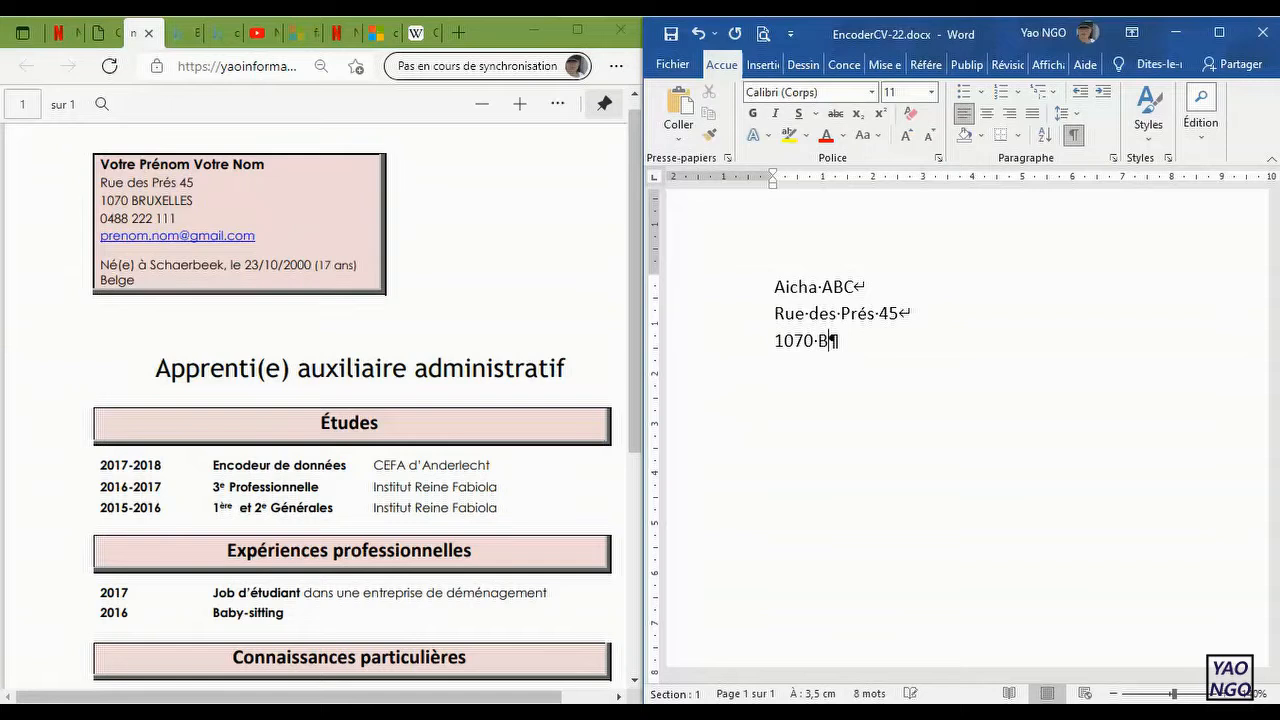
pyautogui.write('RUXELLES')
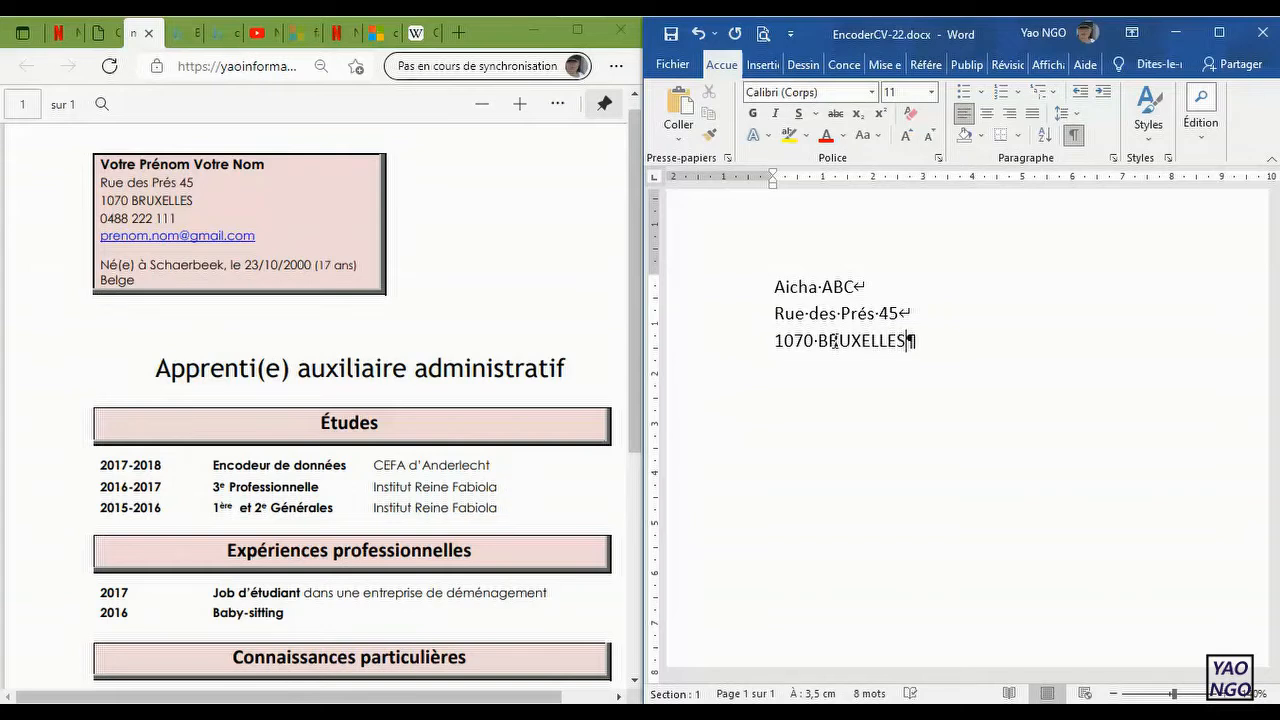
# Step: Add the mobile phone number on a new line after a manual line break below the postcode line
pyautogui.hotkey('shift', 'Return')
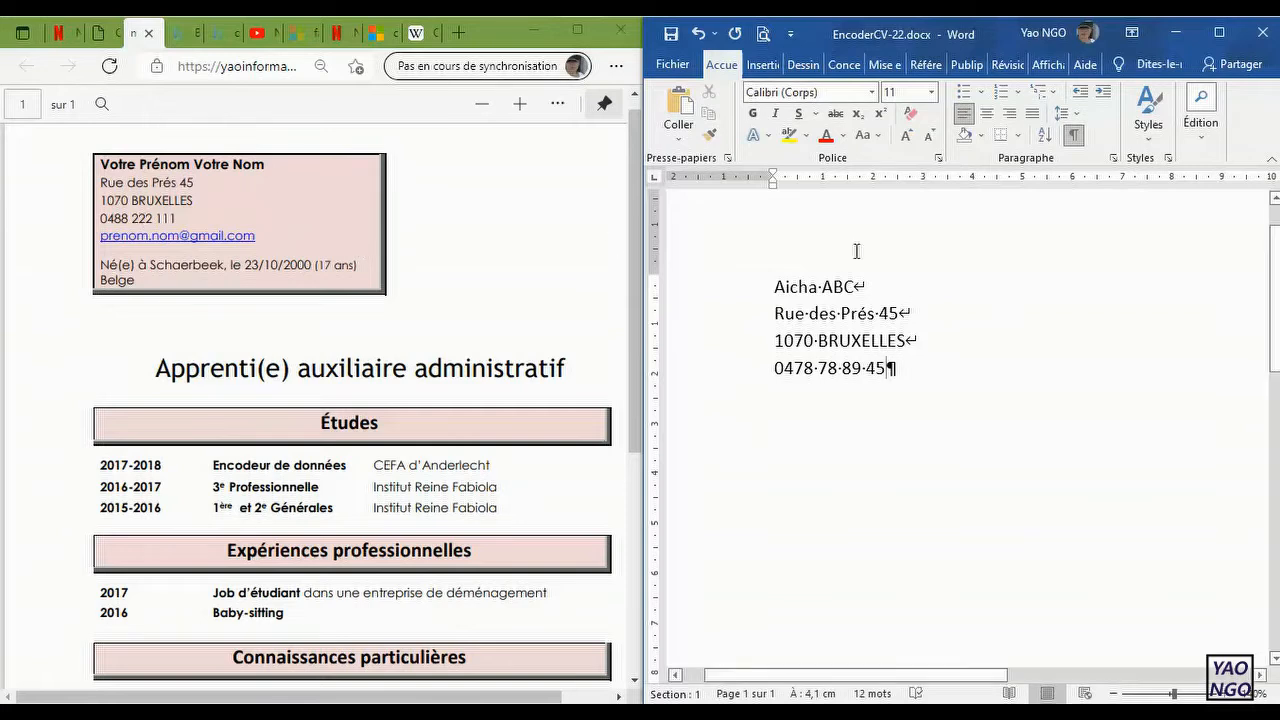
pyautogui.click(1073, 138)
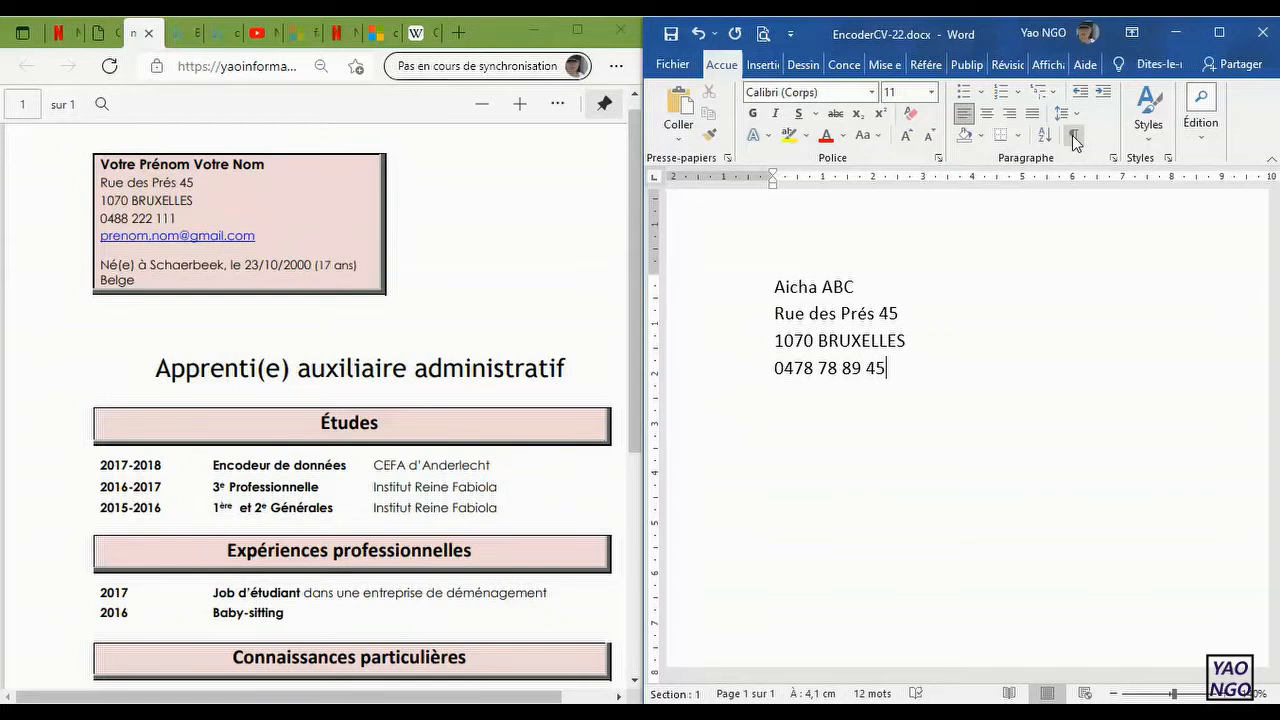
pyautogui.click(1073, 138)
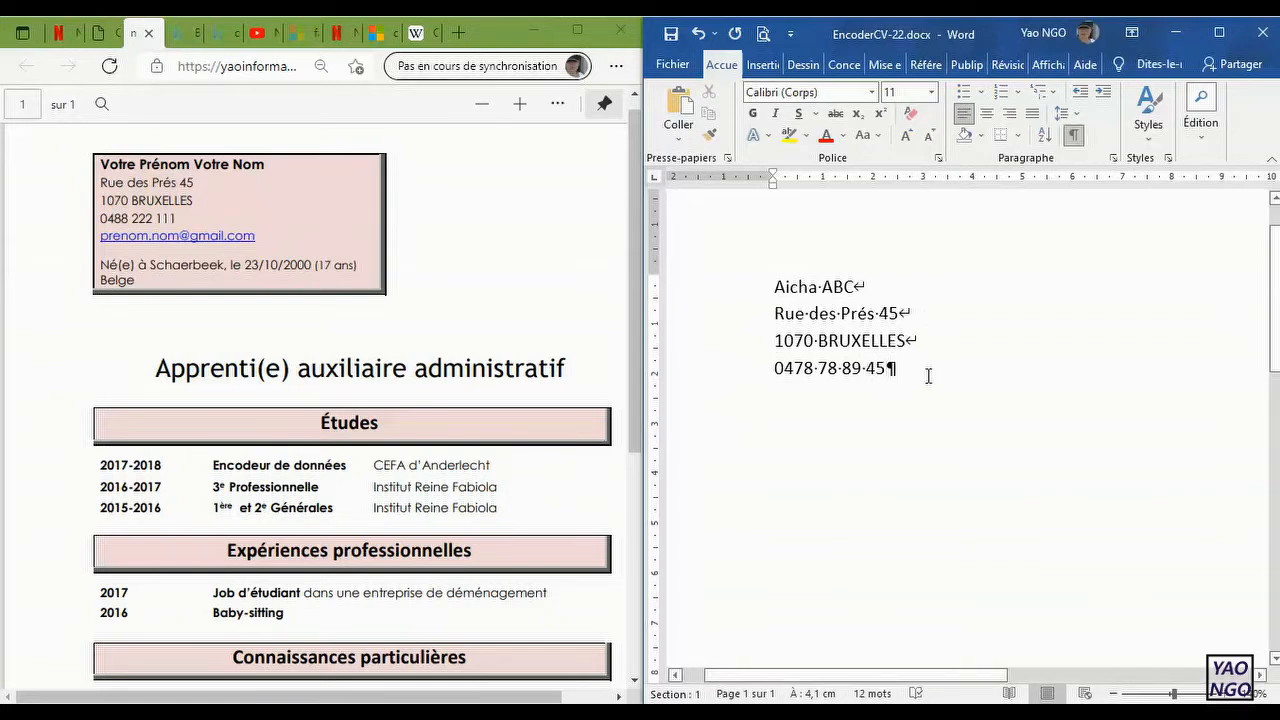
# Step: Add the e-mail address on a new line after a manual line break below the phone number
pyautogui.press('Return')
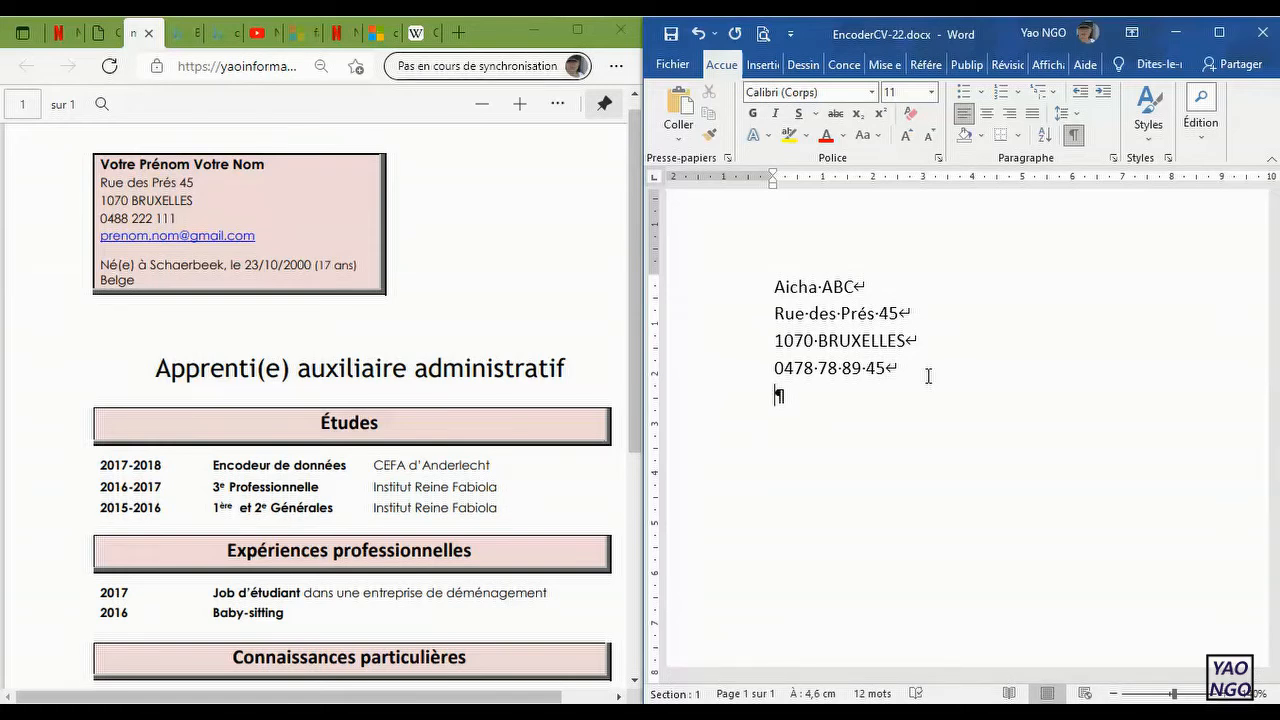
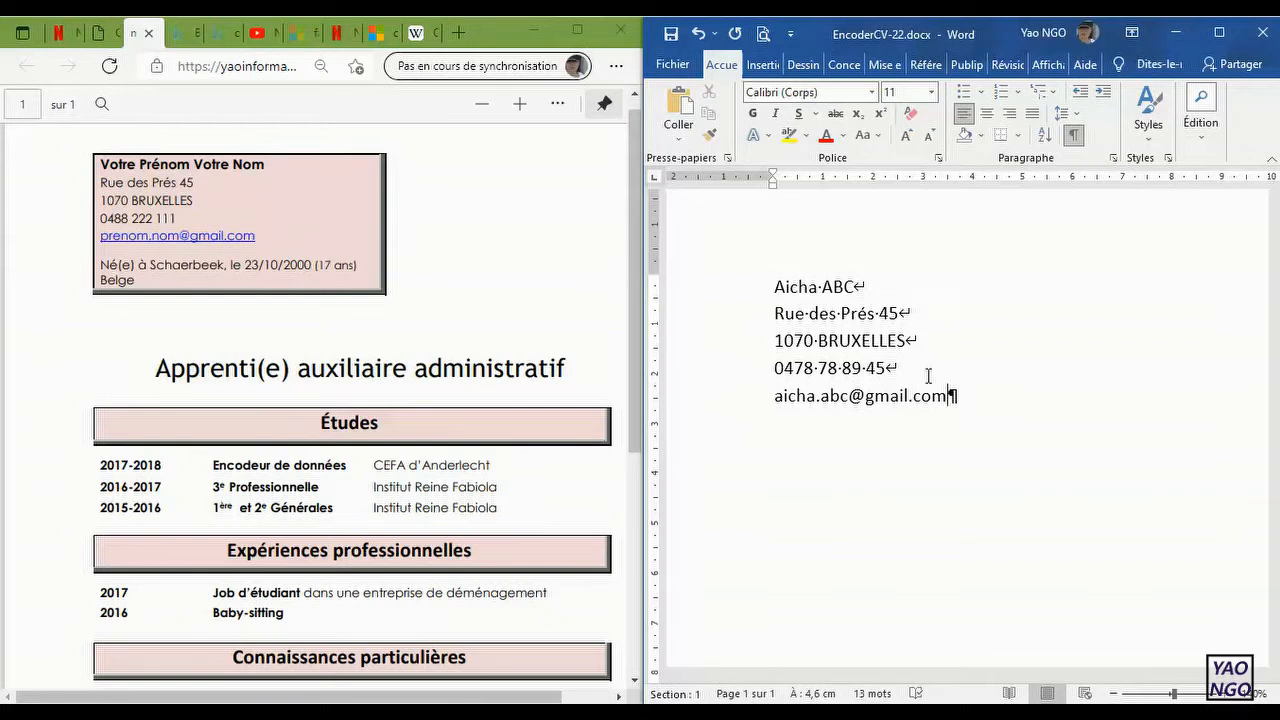
# Step: End the e-mail line with a paragraph break, keeping the address as a hyperlink, and remove the leftover line break below it
pyautogui.press('Return')
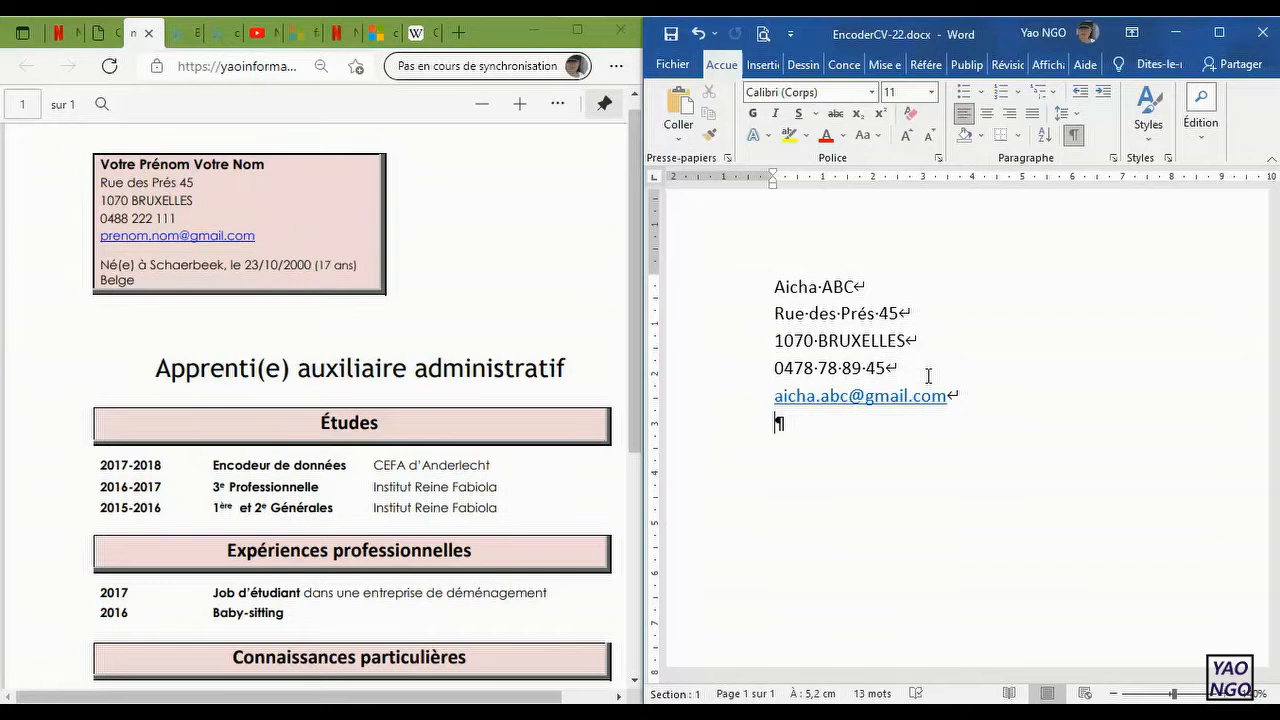
pyautogui.click(698, 34)
pyautogui.click(998, 392)
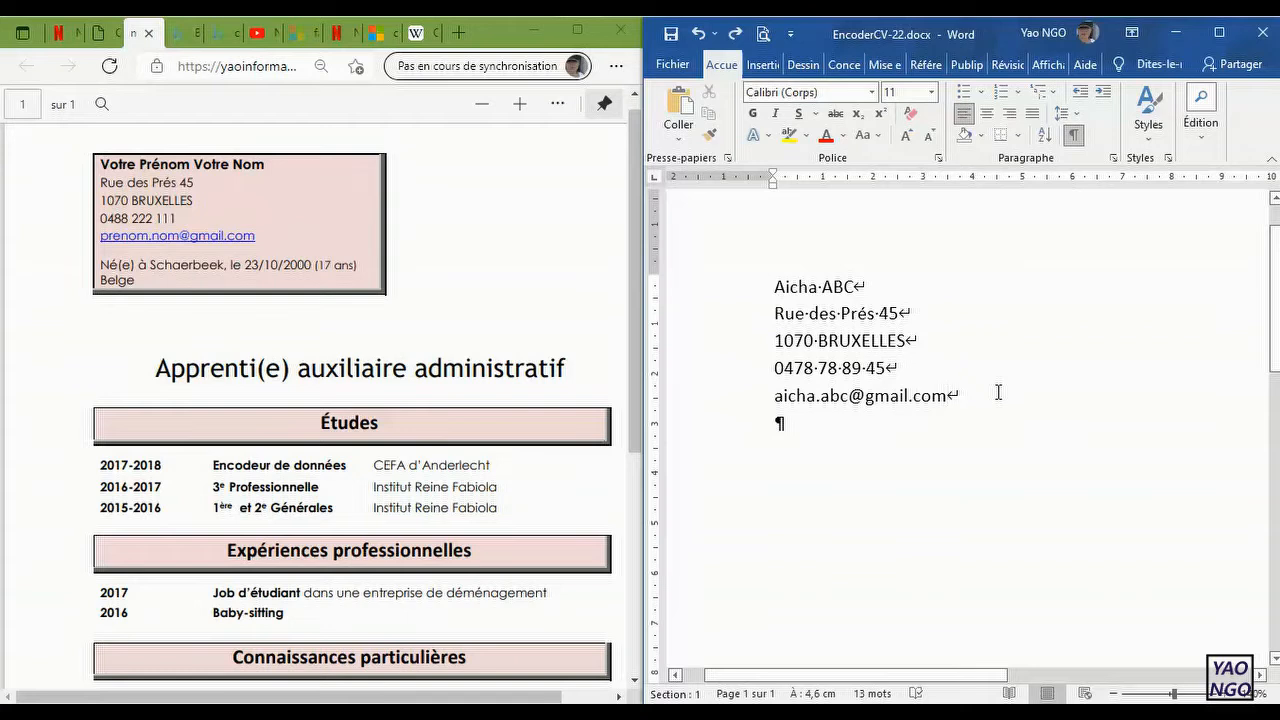
pyautogui.press('Return')
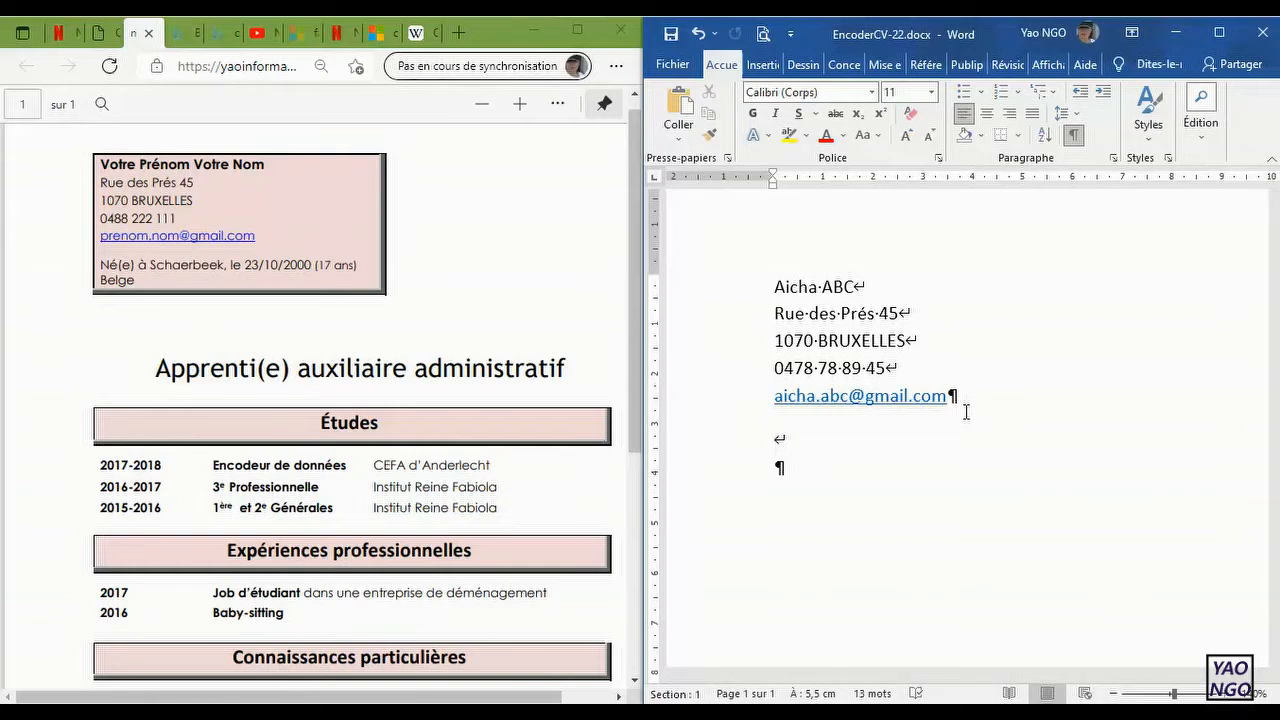
pyautogui.press('BackSpace')
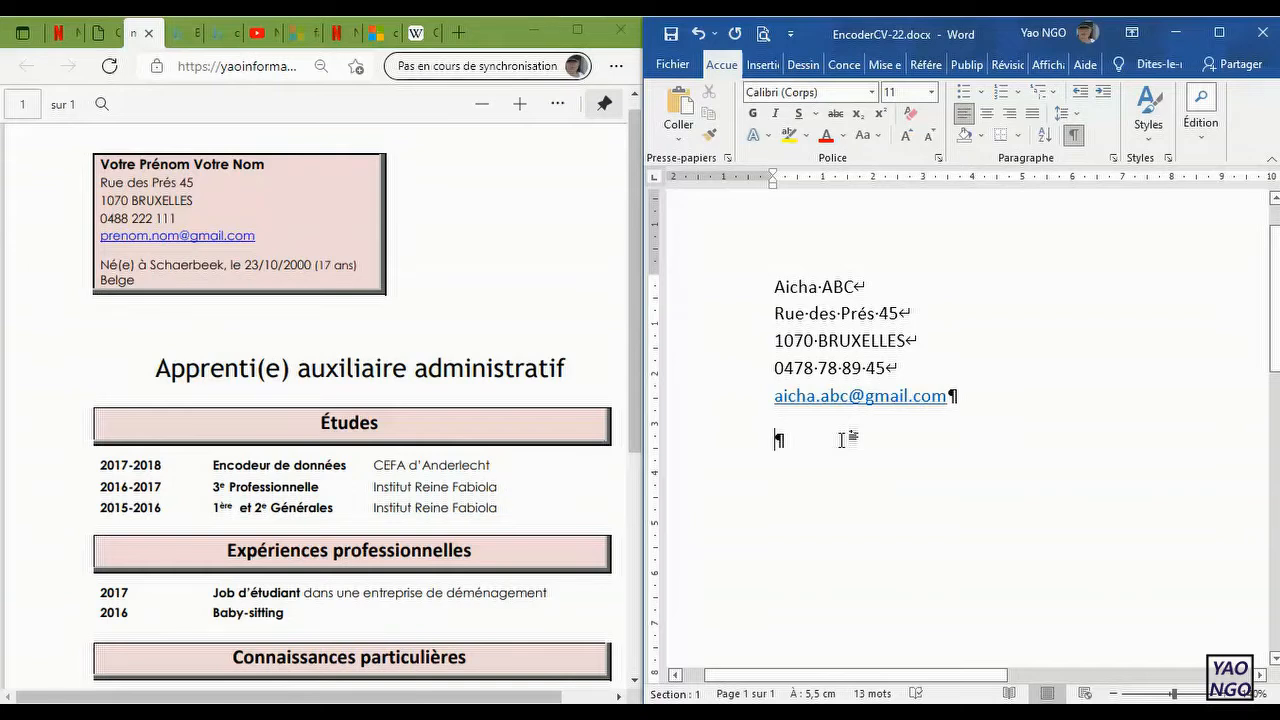
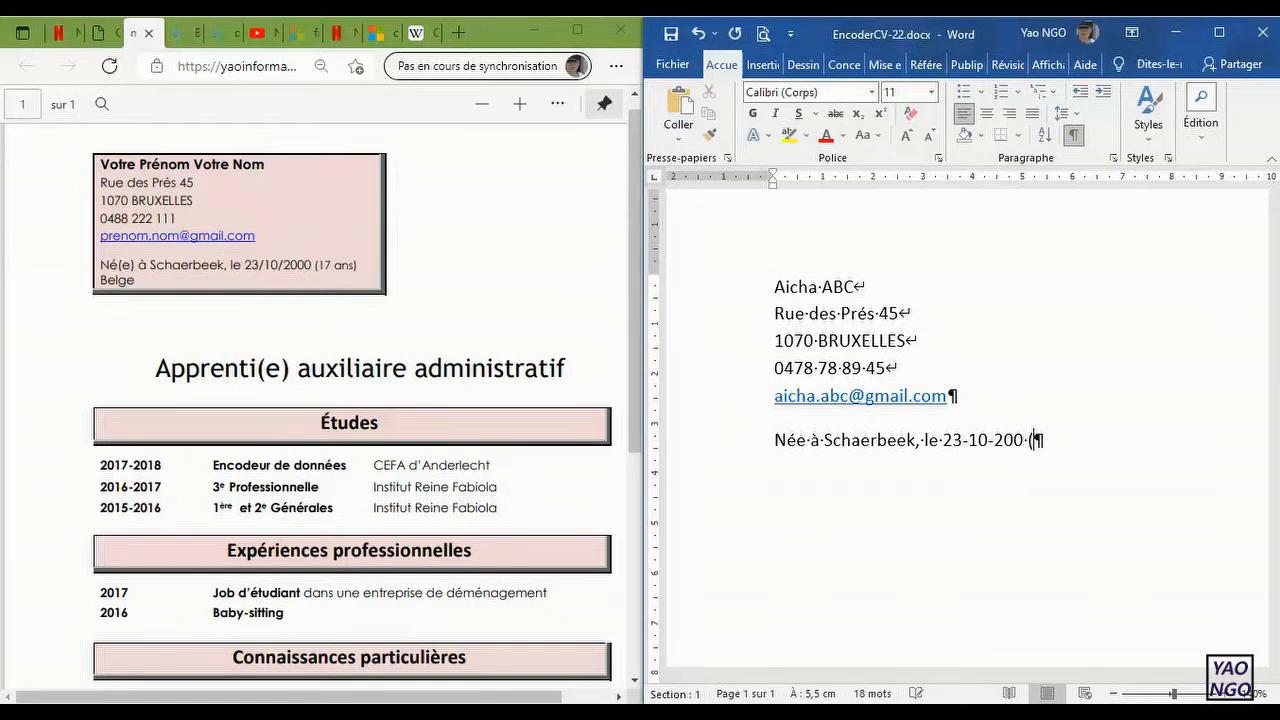
# Step: Enter the date of birth with hyphens, followed by an opening parenthesis, and correct the year to four digits
pyautogui.press('BackSpace')
pyautogui.press('Left')
pyautogui.write('0')
# Step: Complete the age in parentheses as "(22 ans)" and start a new paragraph below the birth details
pyautogui.press('Right')
pyautogui.press('Right')
pyautogui.write('22 ans')
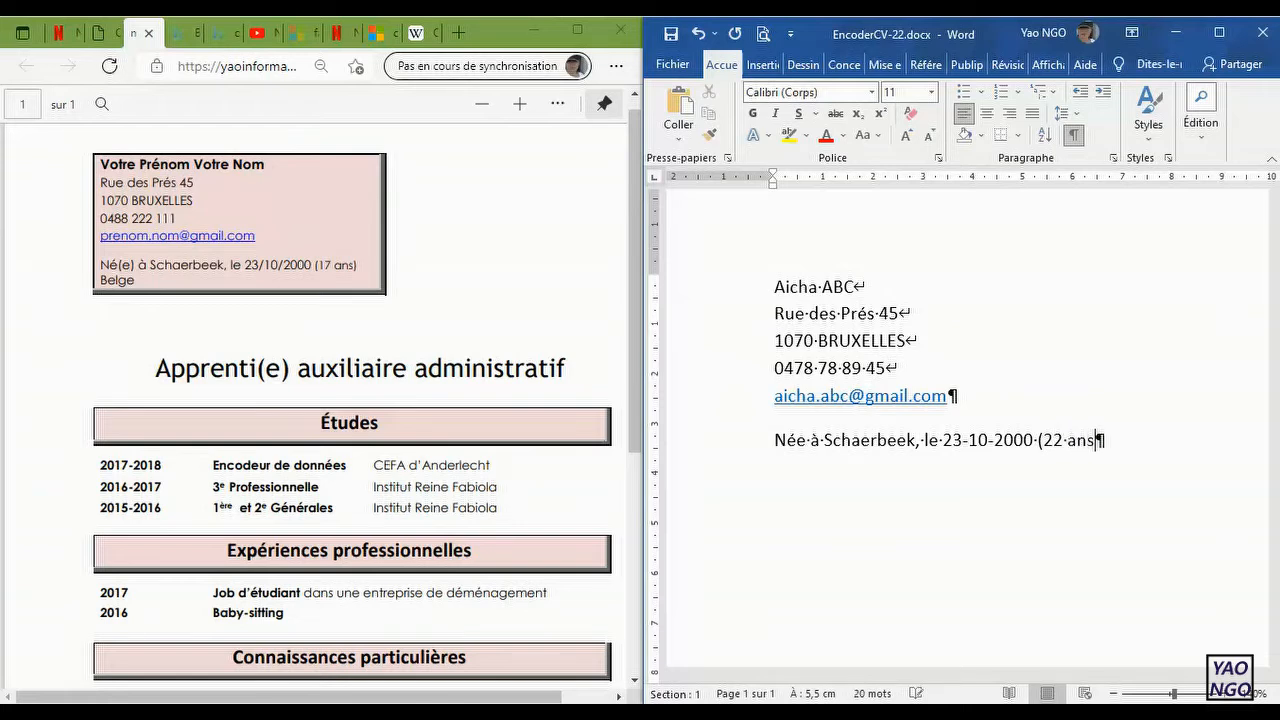
pyautogui.write(')')
pyautogui.press('Return')
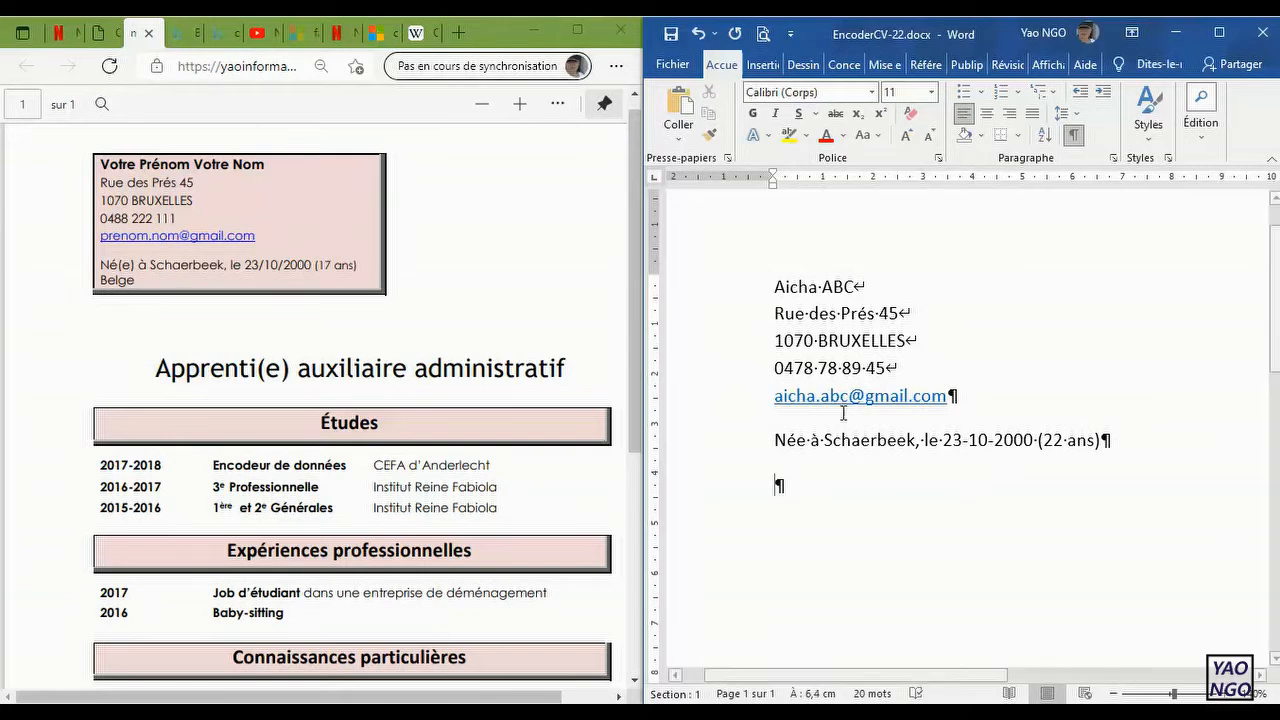
# Step: Add "Belge" after a manual line break below the birth details and check the layout without formatting marks
pyautogui.click(1104, 439)
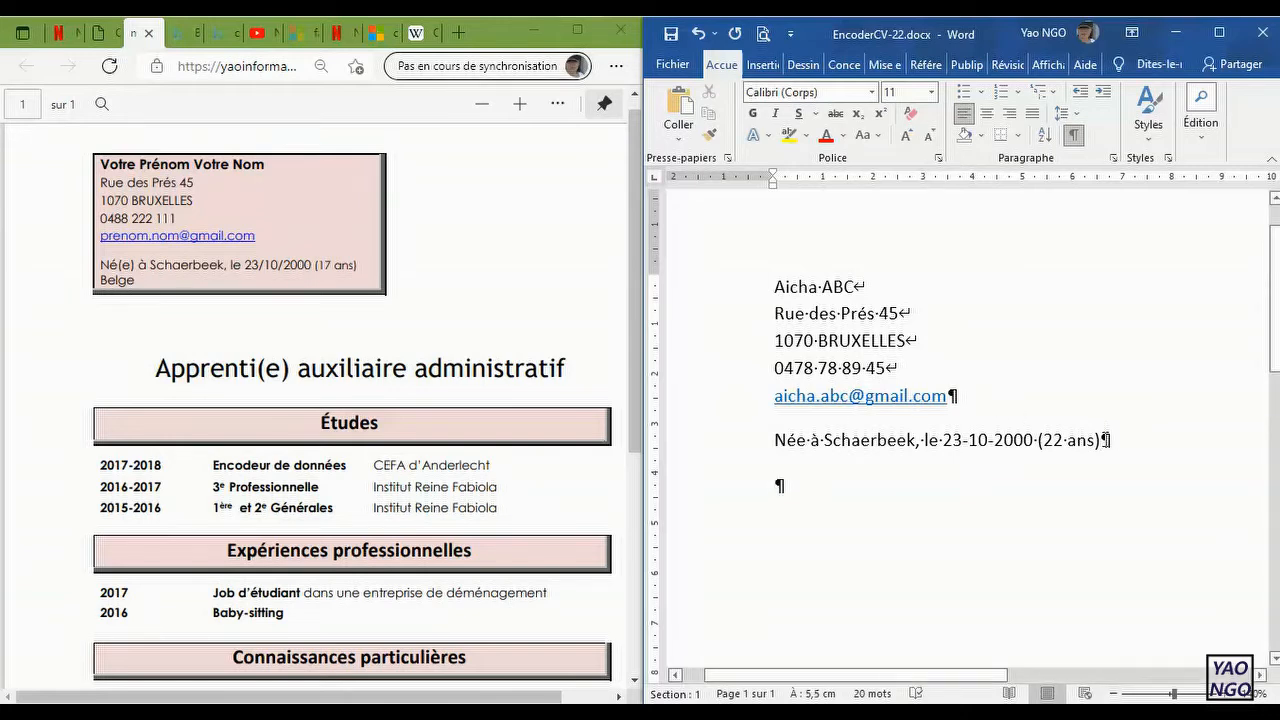
pyautogui.hotkey('shift', 'Return')
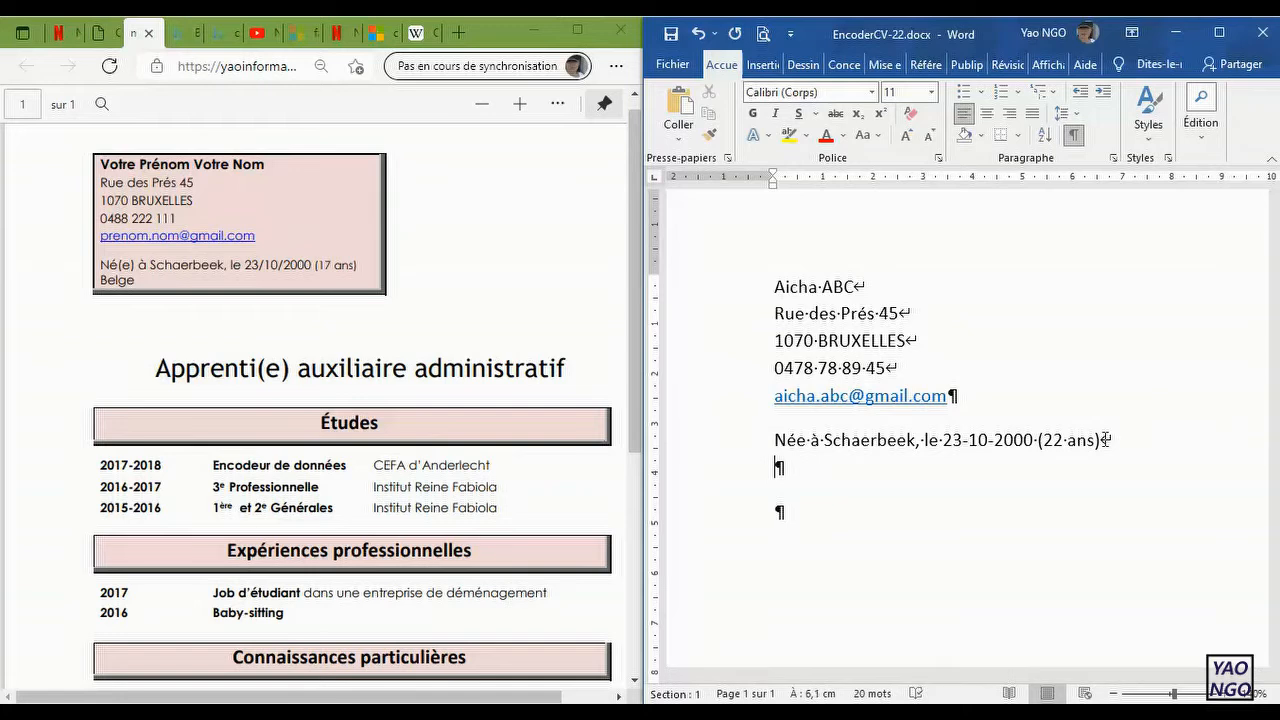
pyautogui.write('Belge')
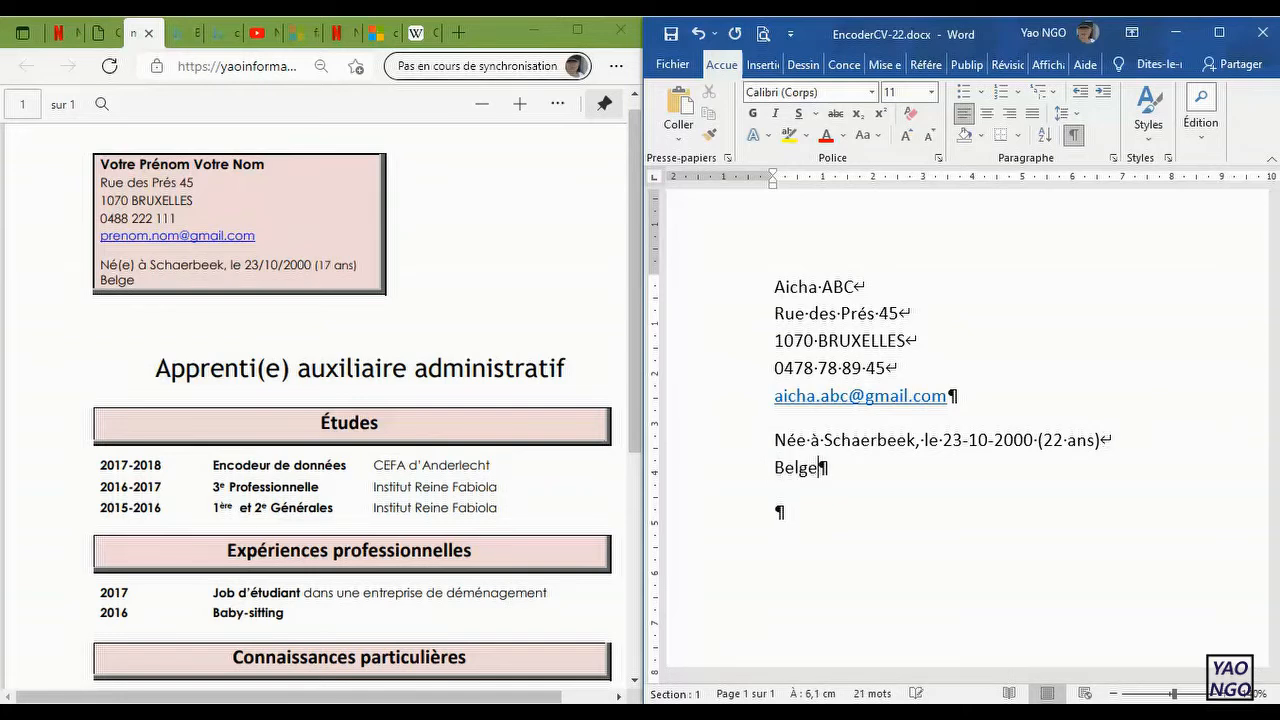
pyautogui.click(1076, 141)
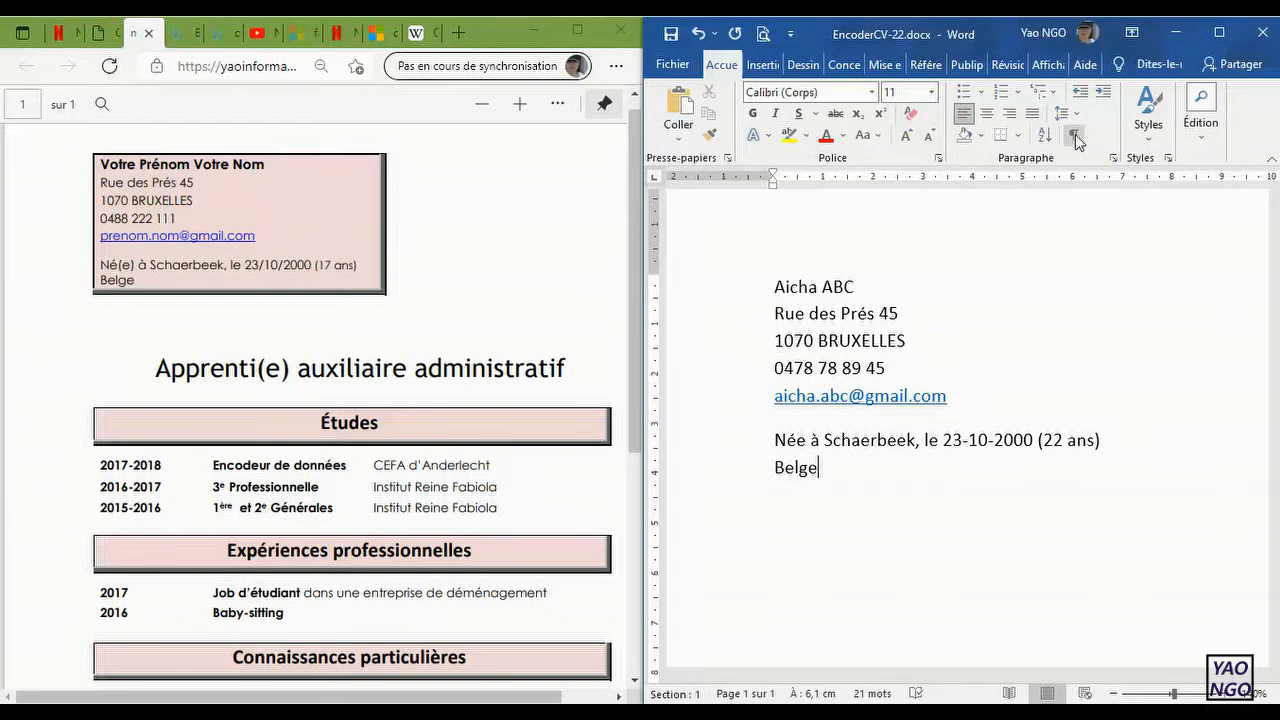
pyautogui.click(1076, 141)
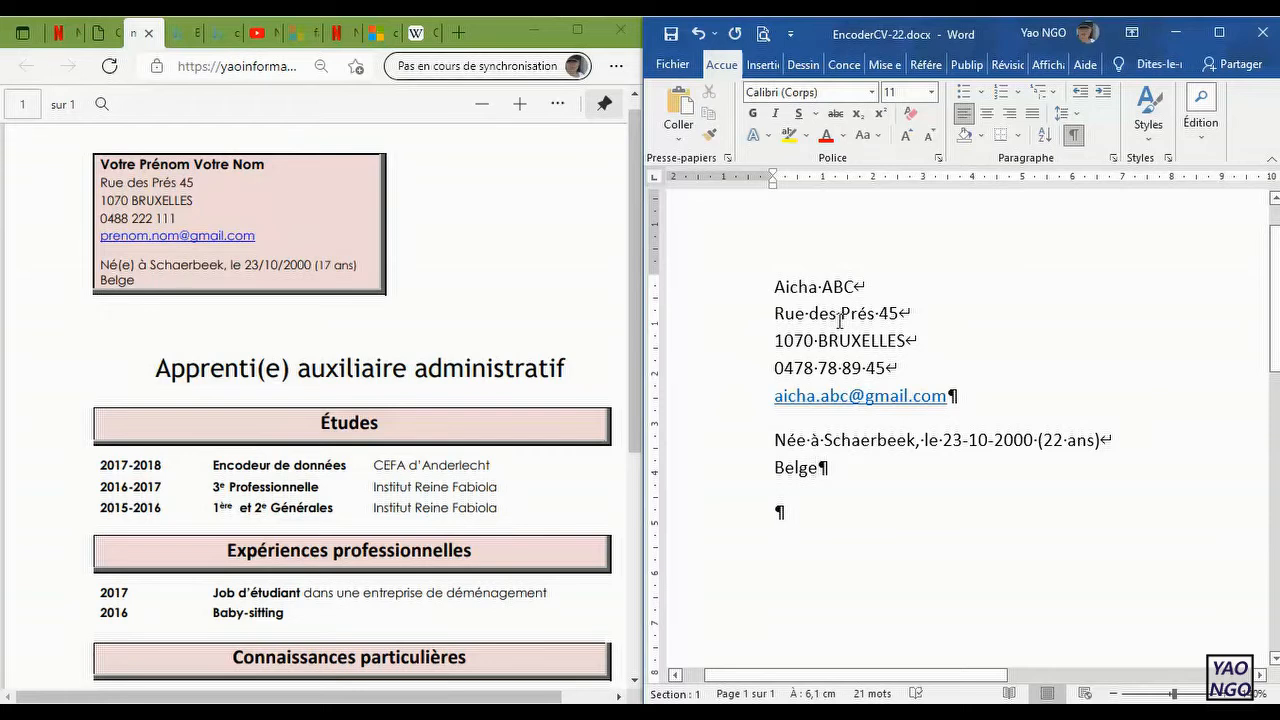
# Step: Enter the job title "Vendeuse" in the empty paragraph below the nationality
pyautogui.moveTo(776, 286); pyautogui.dragTo(872, 440)
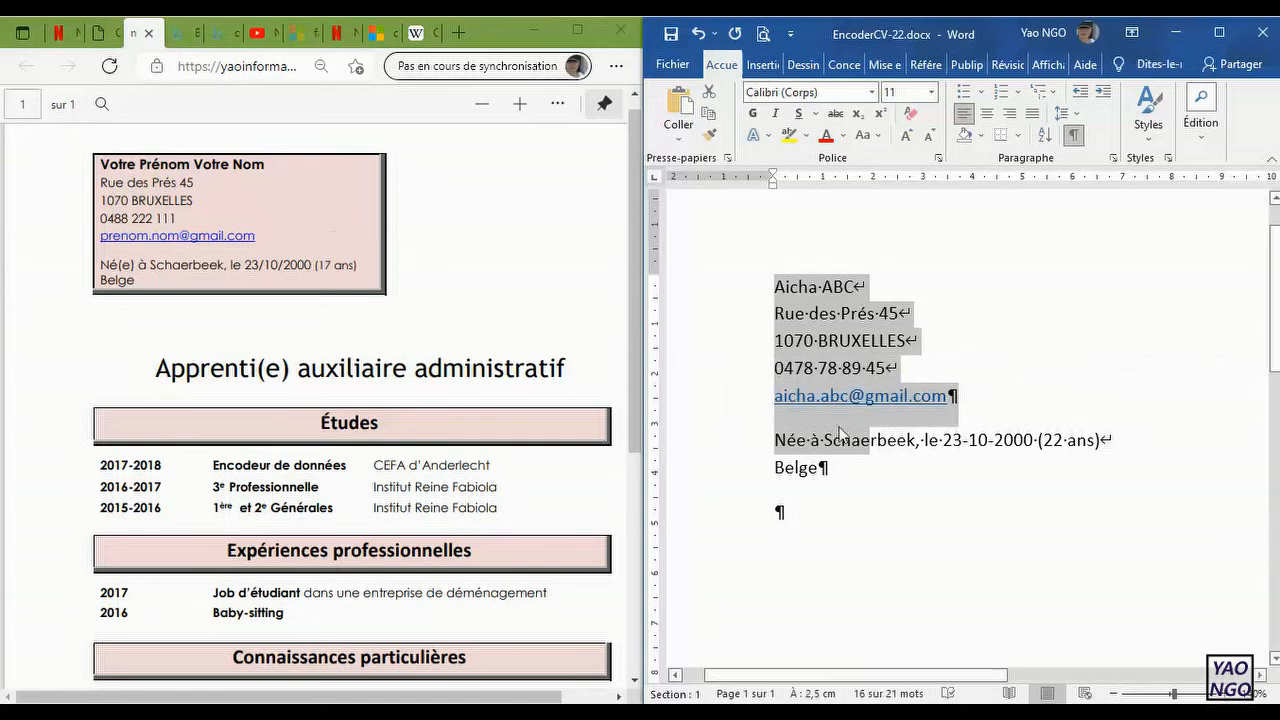
pyautogui.click(966, 524)
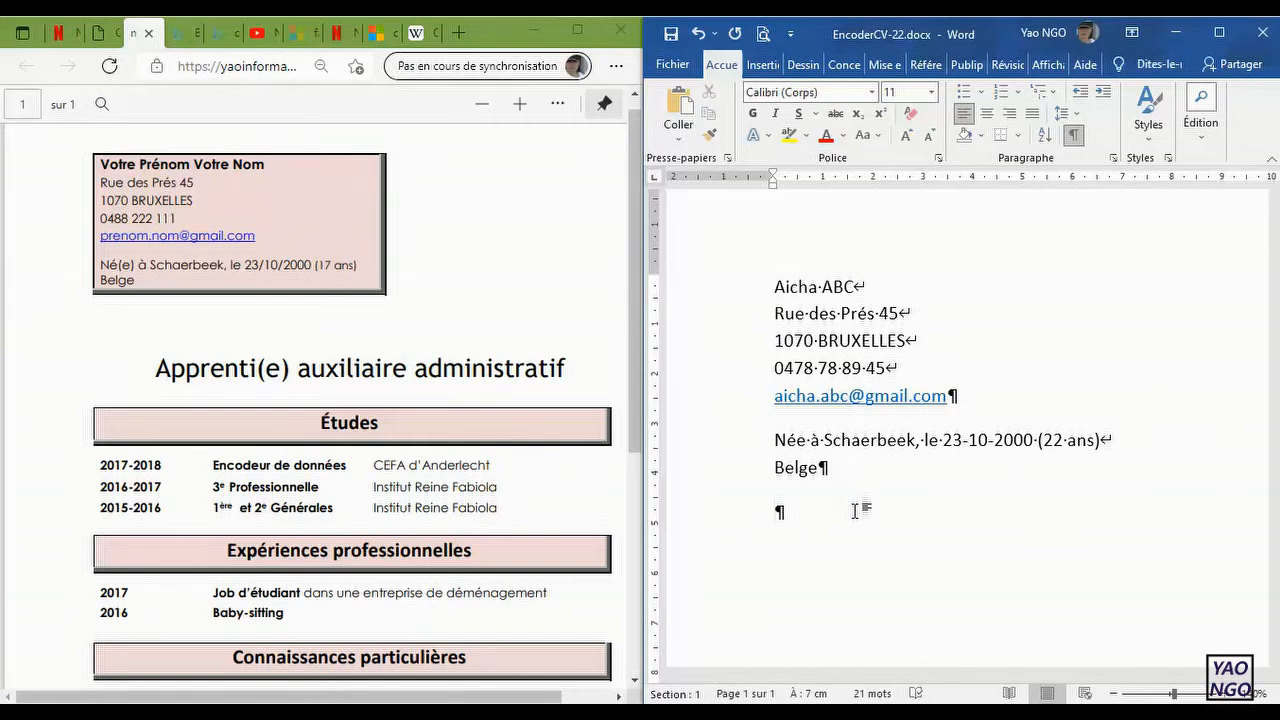
pyautogui.write('A')
pyautogui.press('BackSpace')
pyautogui.write('Vendeuse')
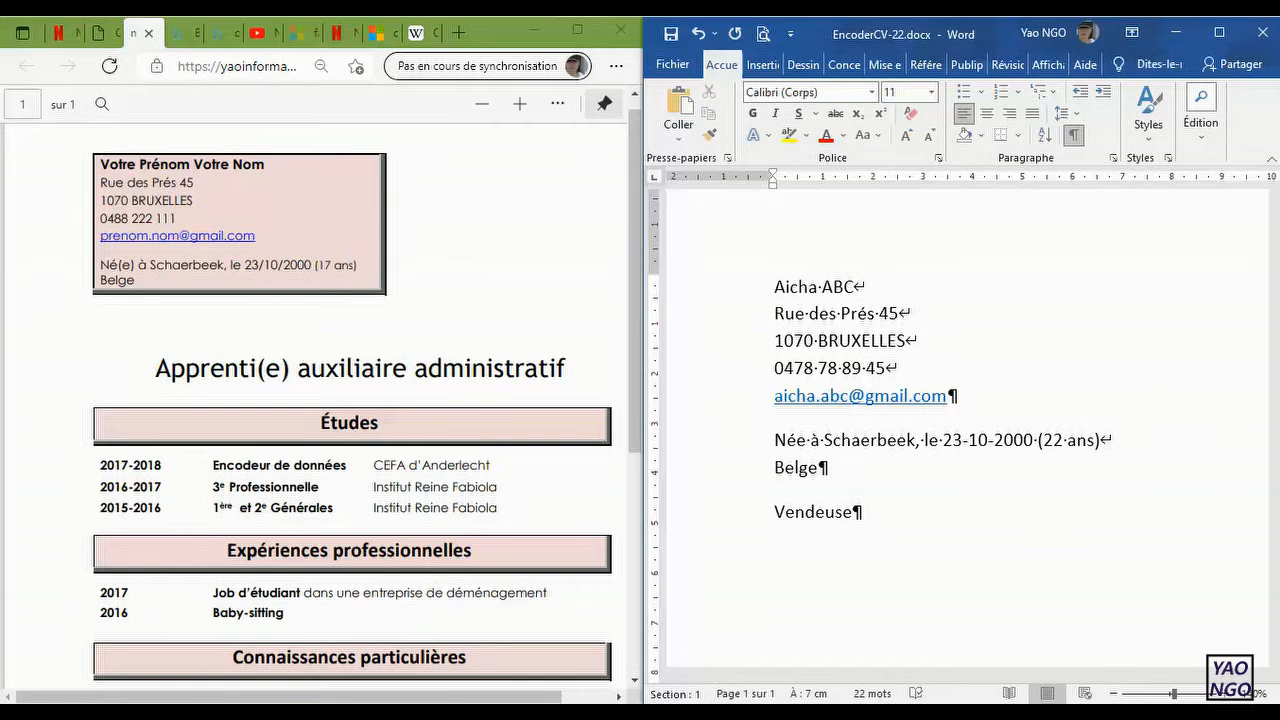
# Step: Add the section heading "Études" as a new paragraph below the job title
pyautogui.press('Return')
pyautogui.write('études')
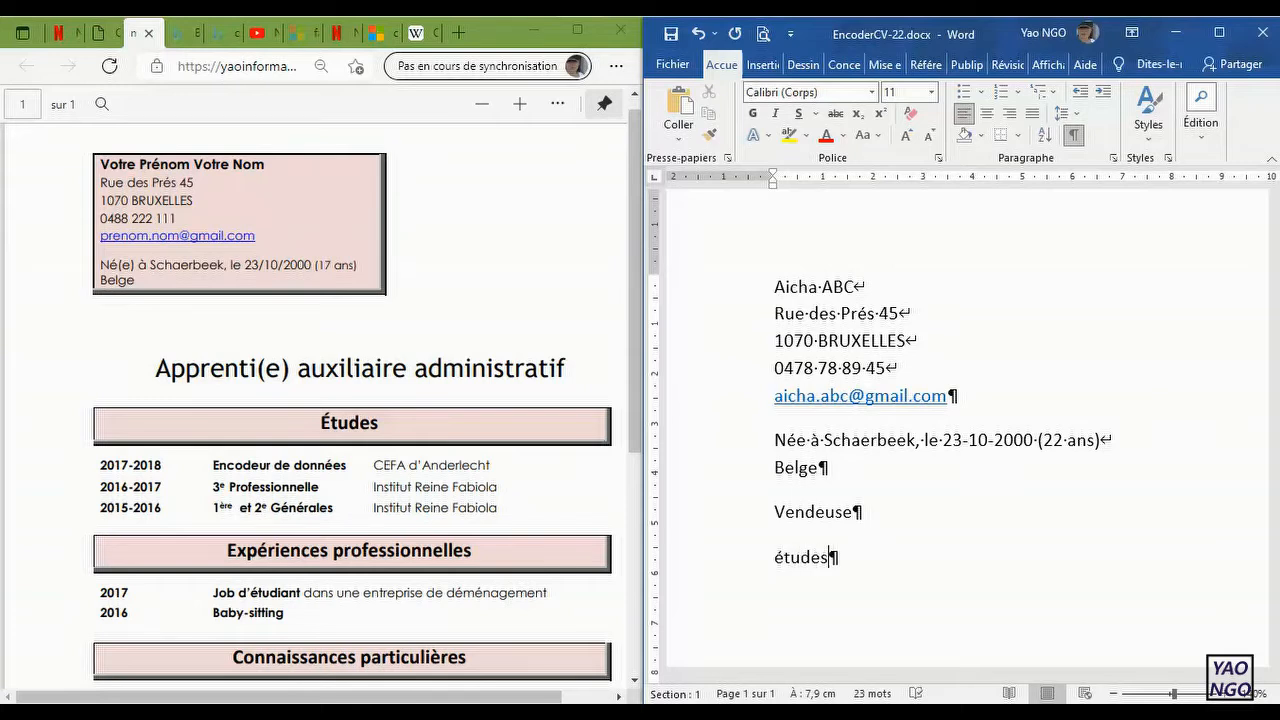
# Step: Start the first study entry in a new paragraph below the heading with "2017-201"
pyautogui.press('Return')
pyautogui.write('2017-201')
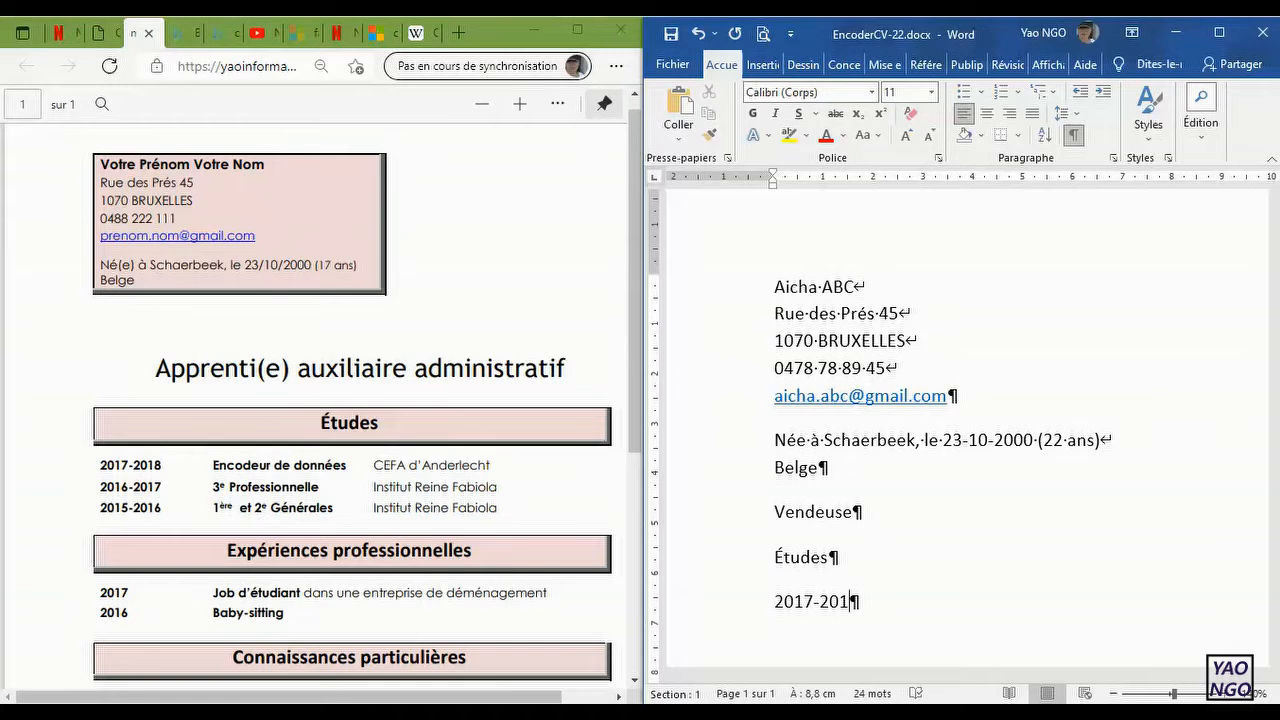
# Step: Change the period of the first study entry to 2021-2022
pyautogui.press('Left')
pyautogui.press('Left')
pyautogui.press('Left')
pyautogui.press('BackSpace')
pyautogui.press('BackSpace')
pyautogui.write('20')
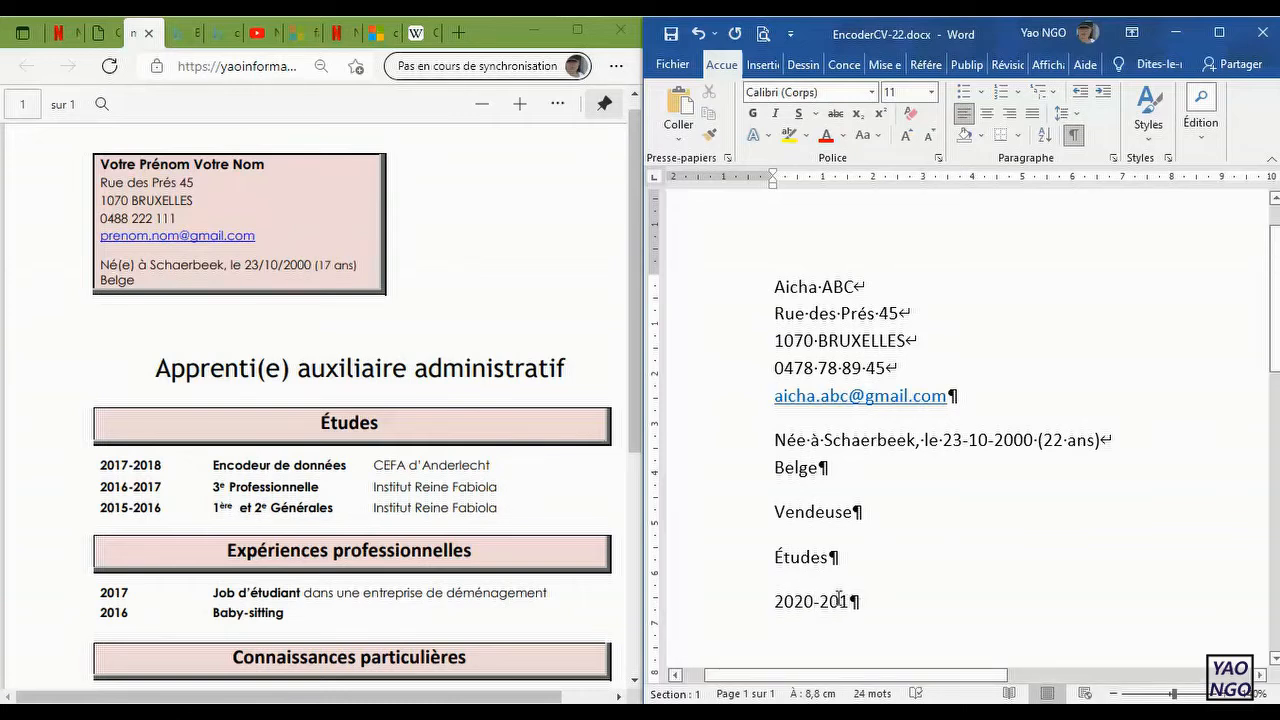
pyautogui.press('BackSpace')
pyautogui.write('1')
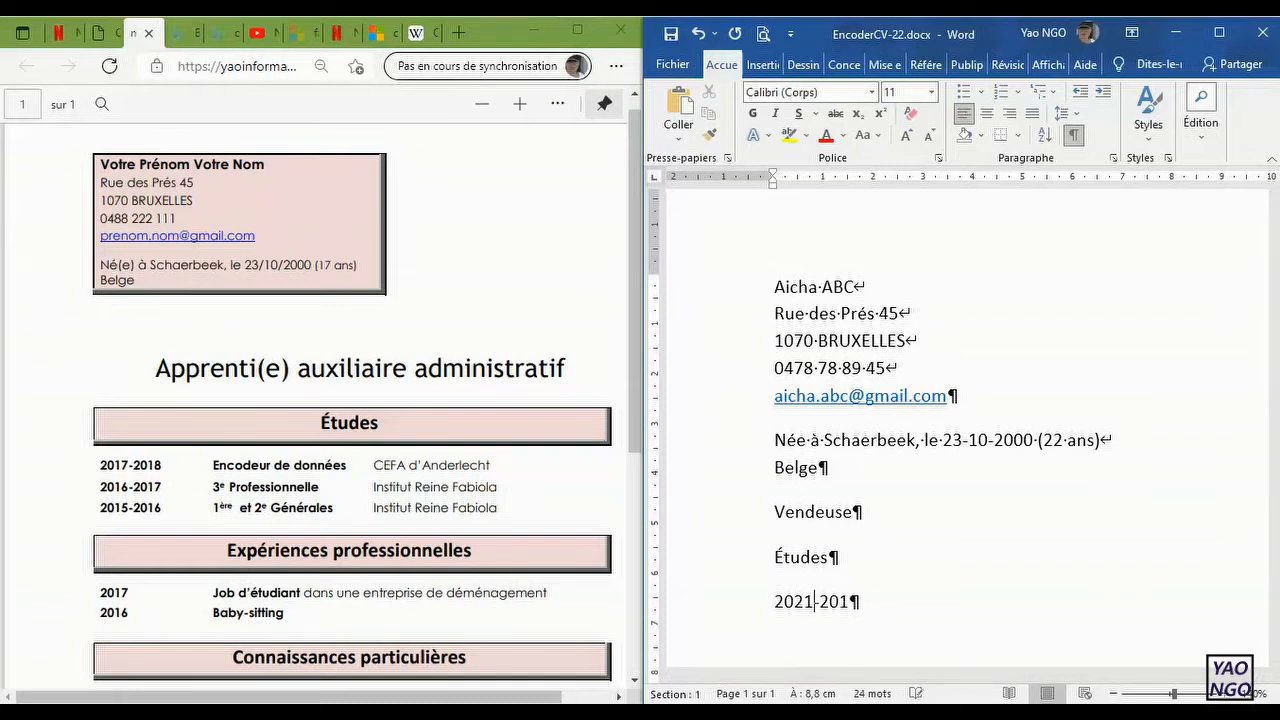
pyautogui.press('End')
pyautogui.press('BackSpace')
pyautogui.write('22')
pyautogui.write('encodeu')
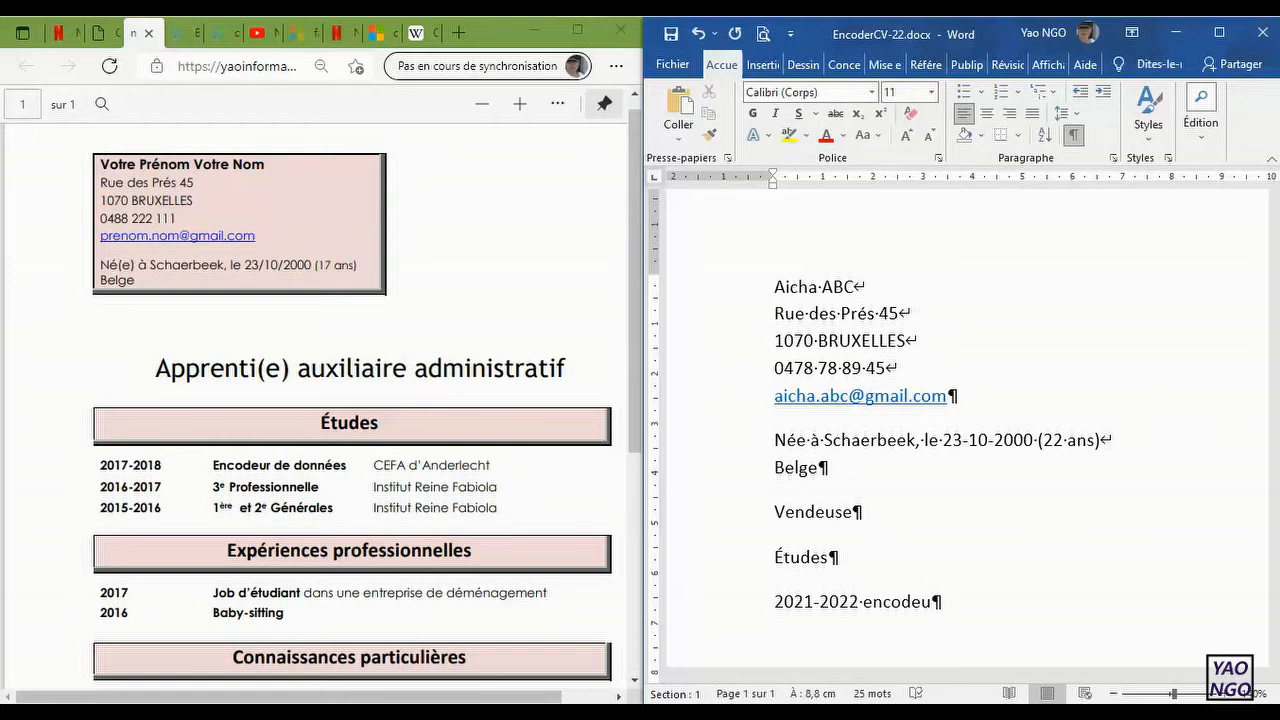
pyautogui.press('BackSpace')
pyautogui.press('BackSpace')
# Step: Enter "Suite Bureautique" as the study title after the period 2021-2022
pyautogui.press('BackSpace')
pyautogui.press('BackSpace')
pyautogui.press('BackSpace')
pyautogui.press('BackSpace')
pyautogui.press('BackSpace')
pyautogui.write('Bureau')
pyautogui.press('BackSpace')
pyautogui.write('utique')
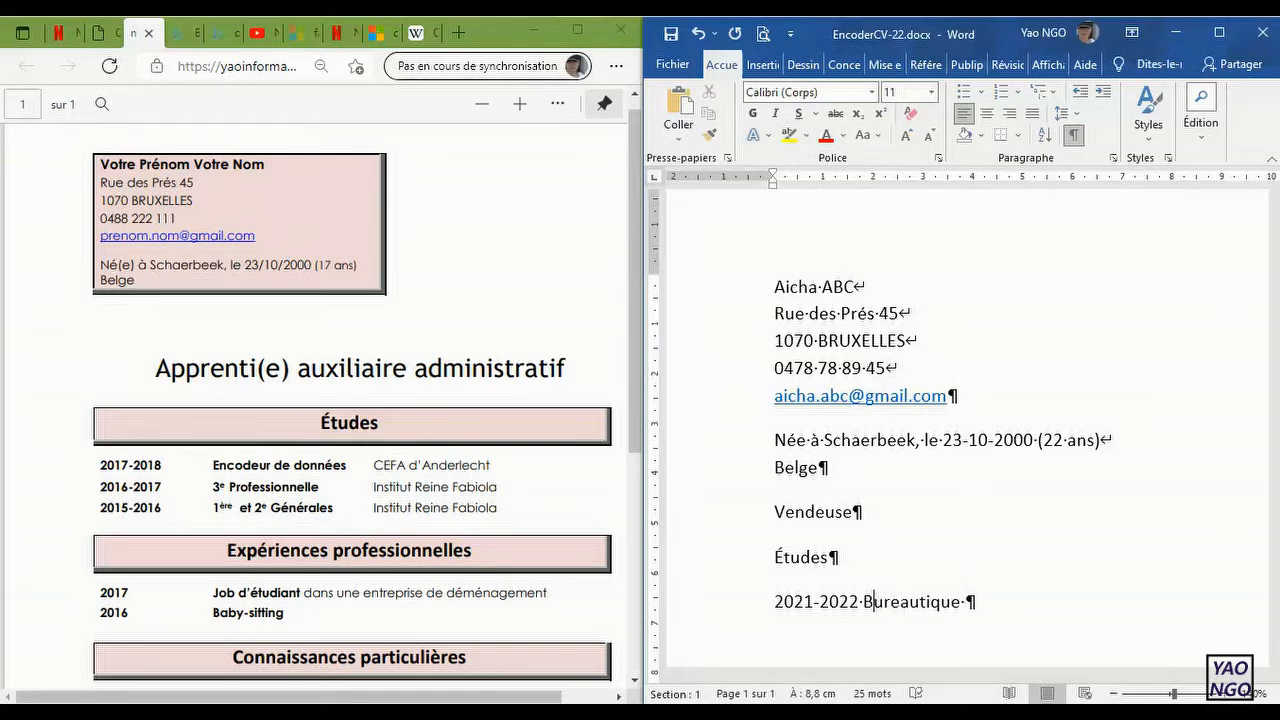
pyautogui.write('Suite')
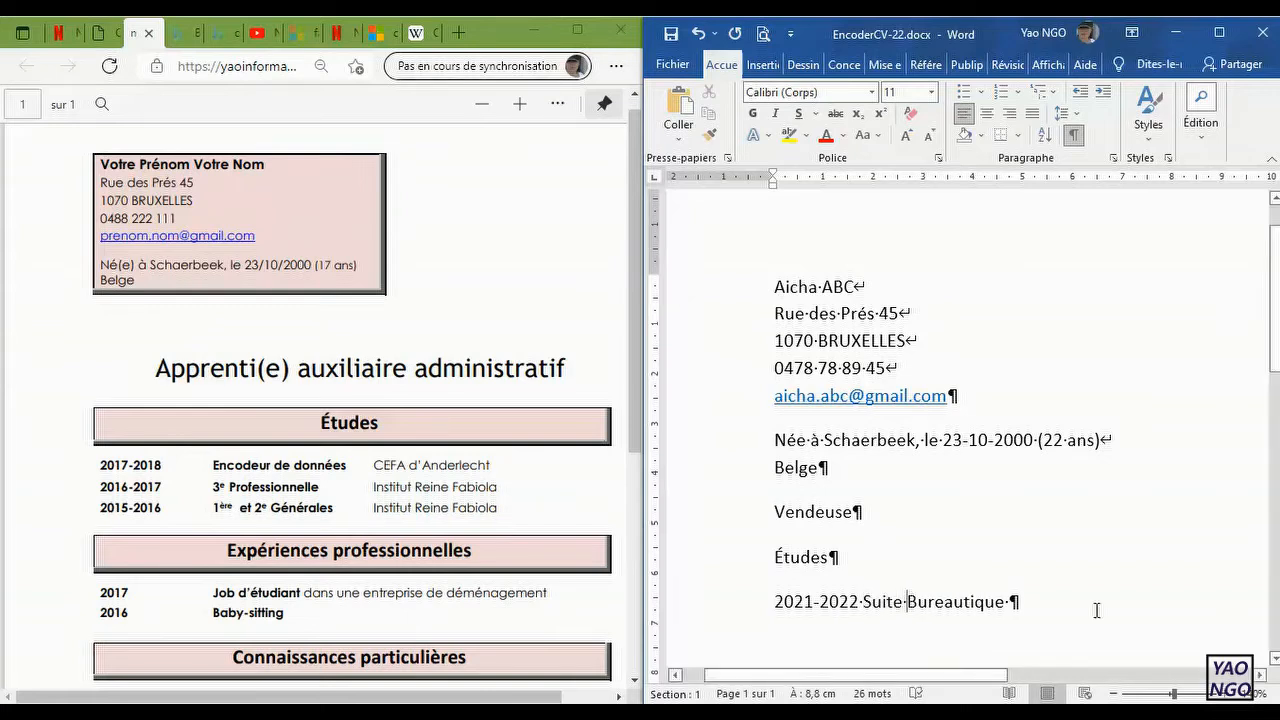
# Step: Append "OFF-" to the study title after "Suite Bureautique" in the 2021-2022 entry
pyautogui.click(1056, 607)
pyautogui.write('O')
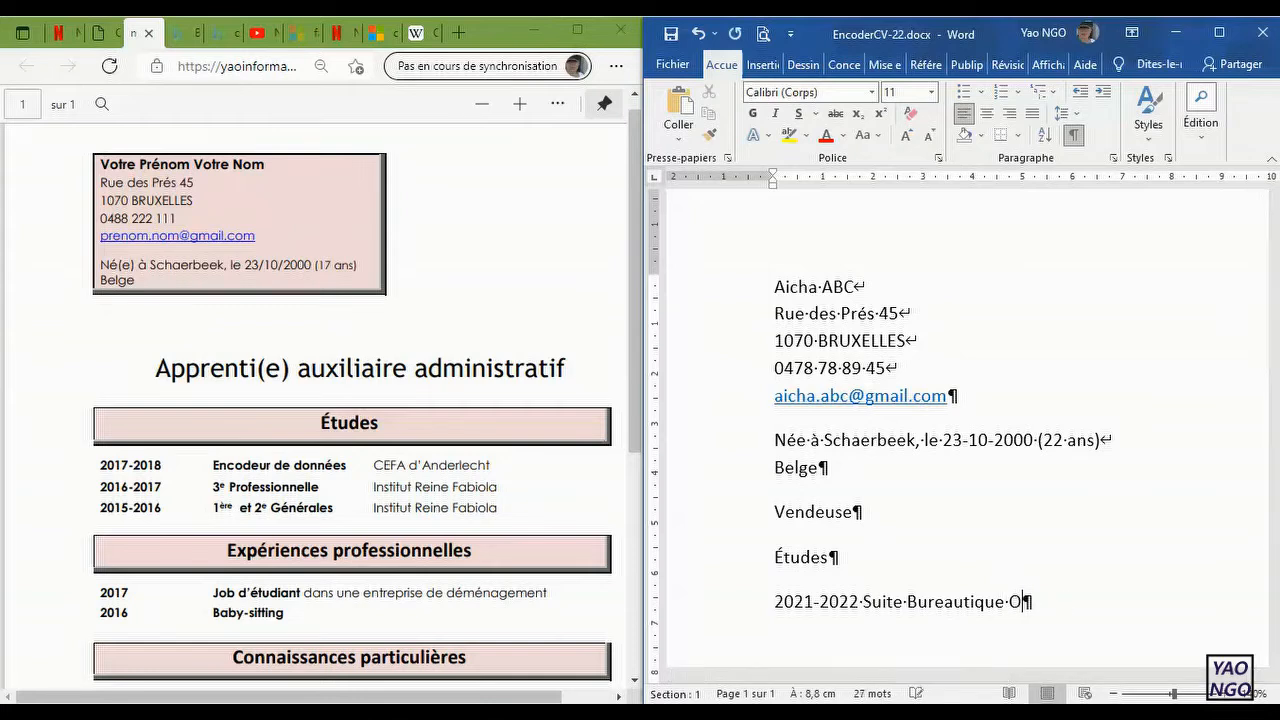
pyautogui.write('FF-')
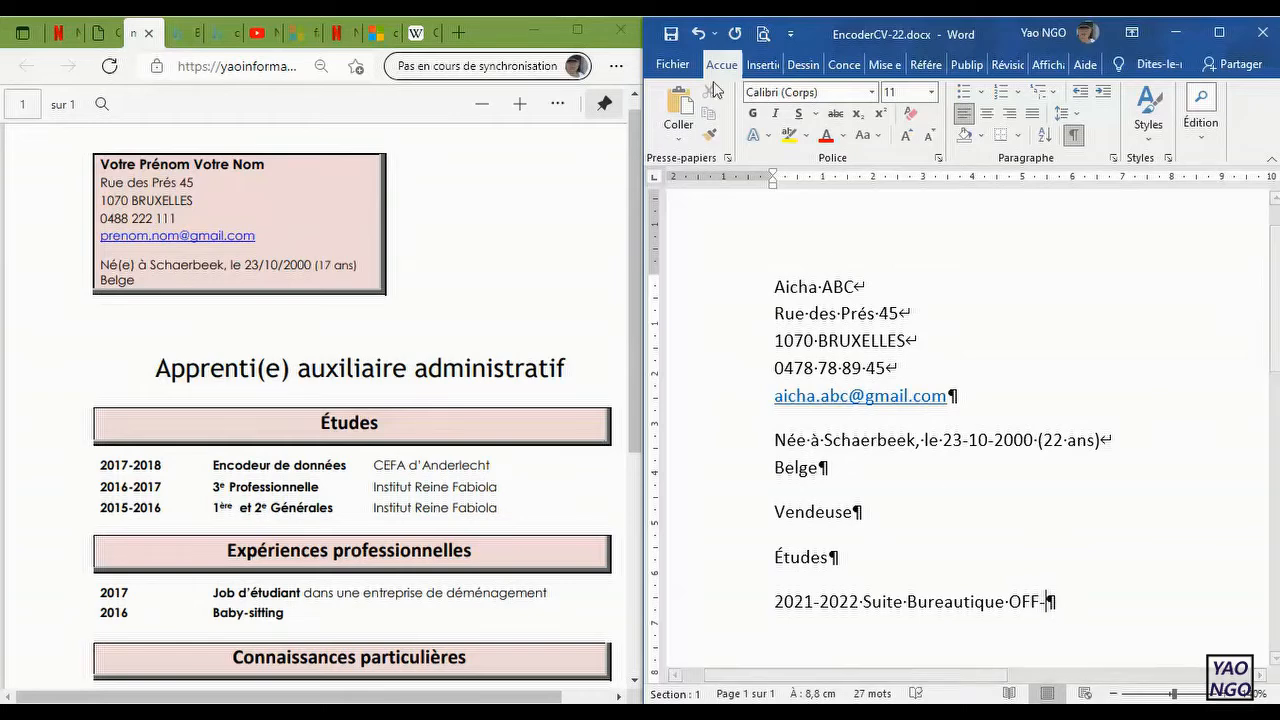
# Step: Check the installed Office version in the account information, returning to the document after that
pyautogui.click(671, 65)
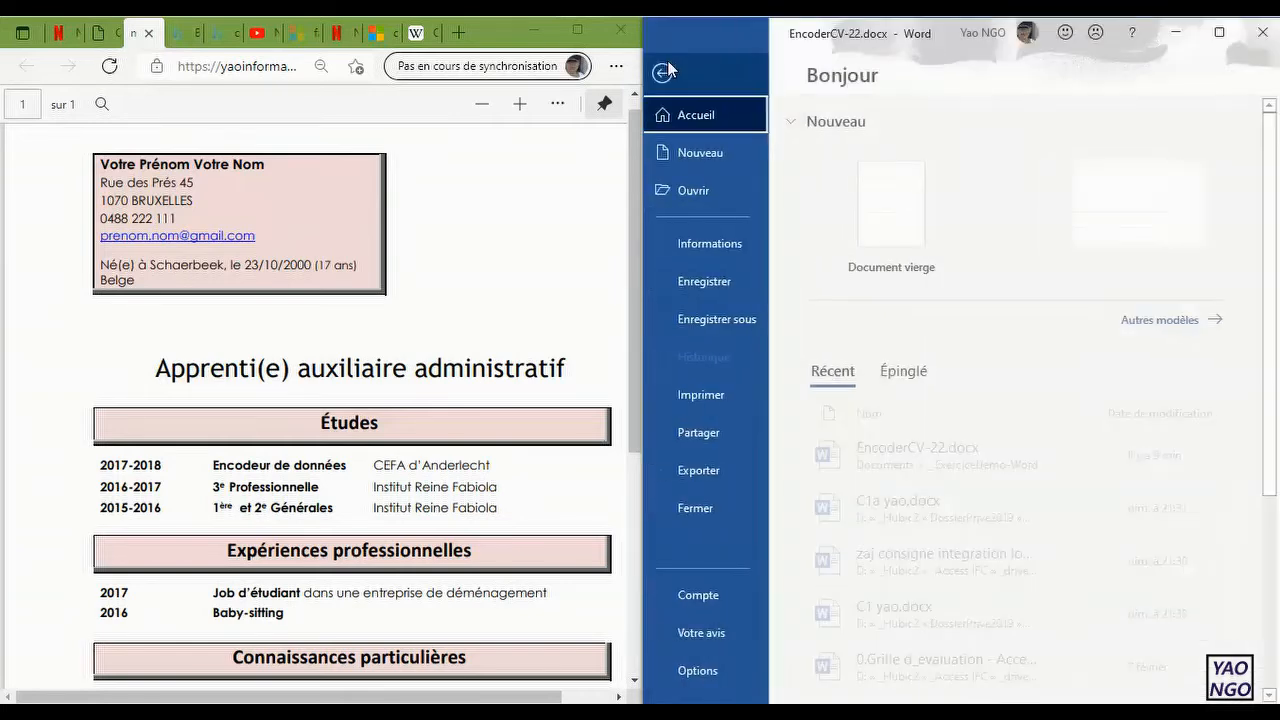
pyautogui.click(728, 601)
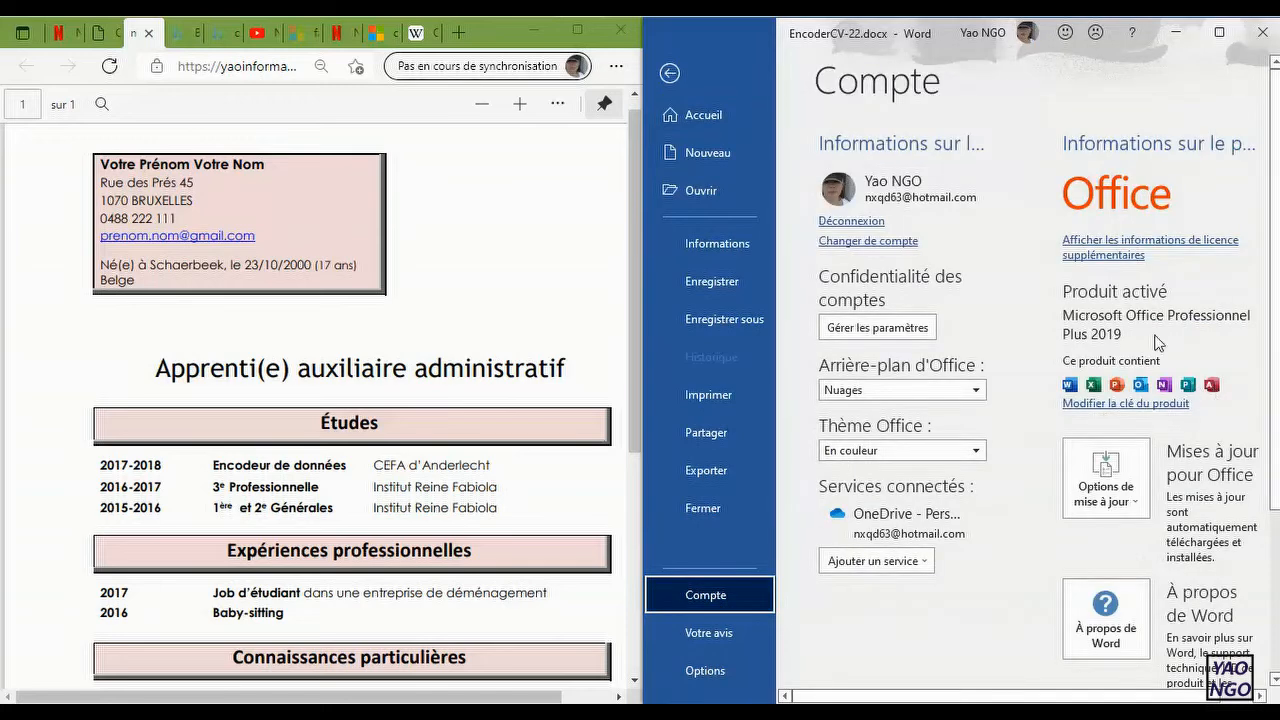
pyautogui.click(668, 76)
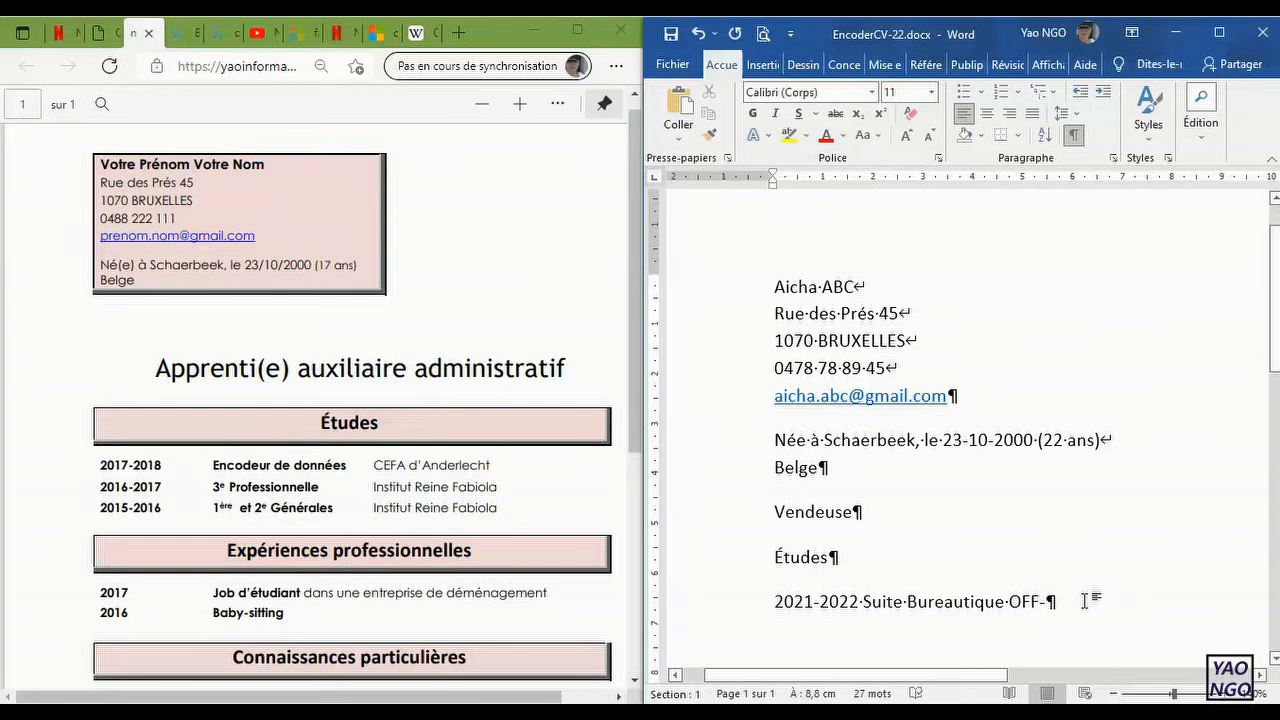
# Step: Complete the 2021-2022 study entry with the version 2019 and the school "IFC Ixelles"
pyautogui.write('2019·')
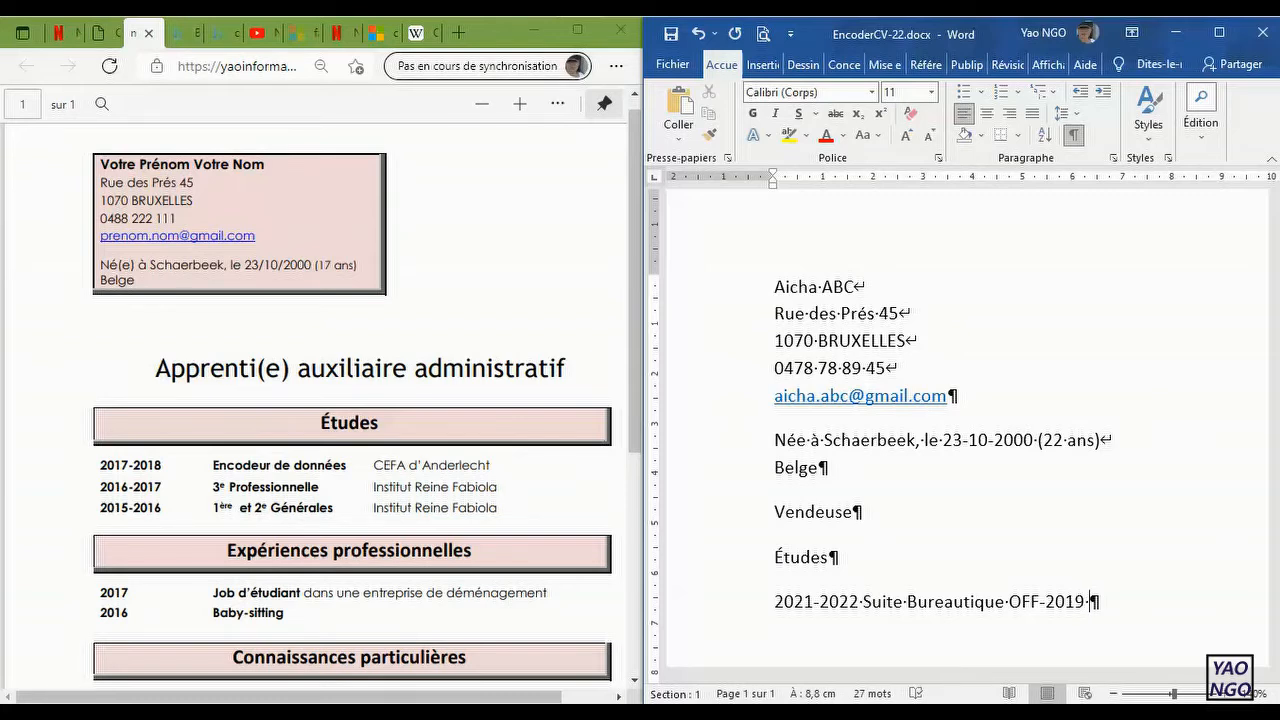
pyautogui.write('IFC Ixelles')
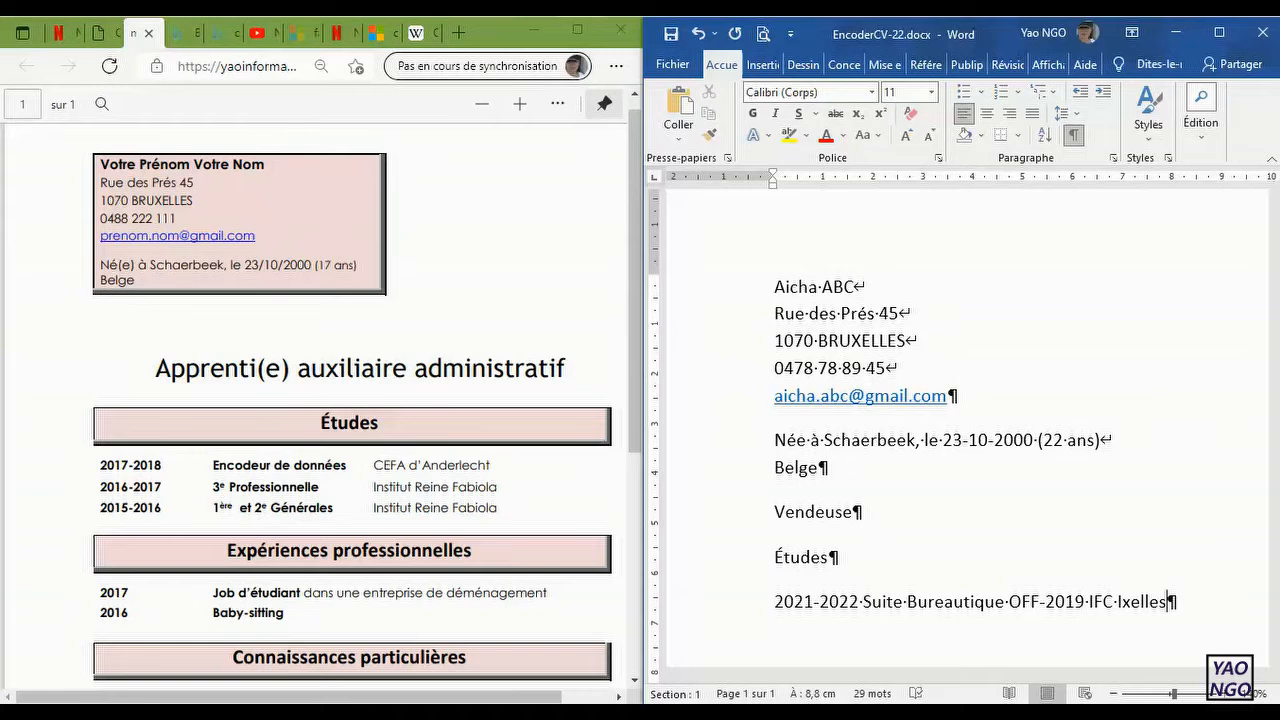
# Step: Add a second study entry in a new paragraph reading "2016-2017 3e Professionelle"
pyautogui.press('Return')
pyautogui.write('2016-')
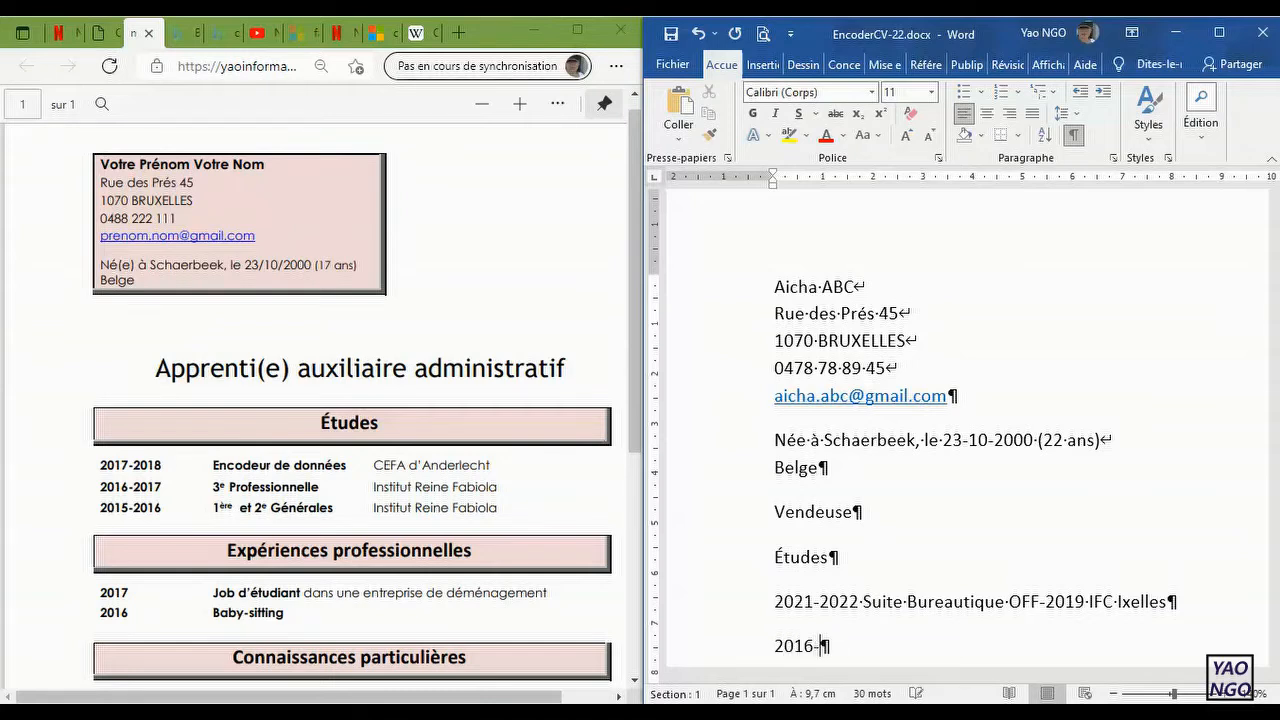
pyautogui.write(' 2017 3e Profess')
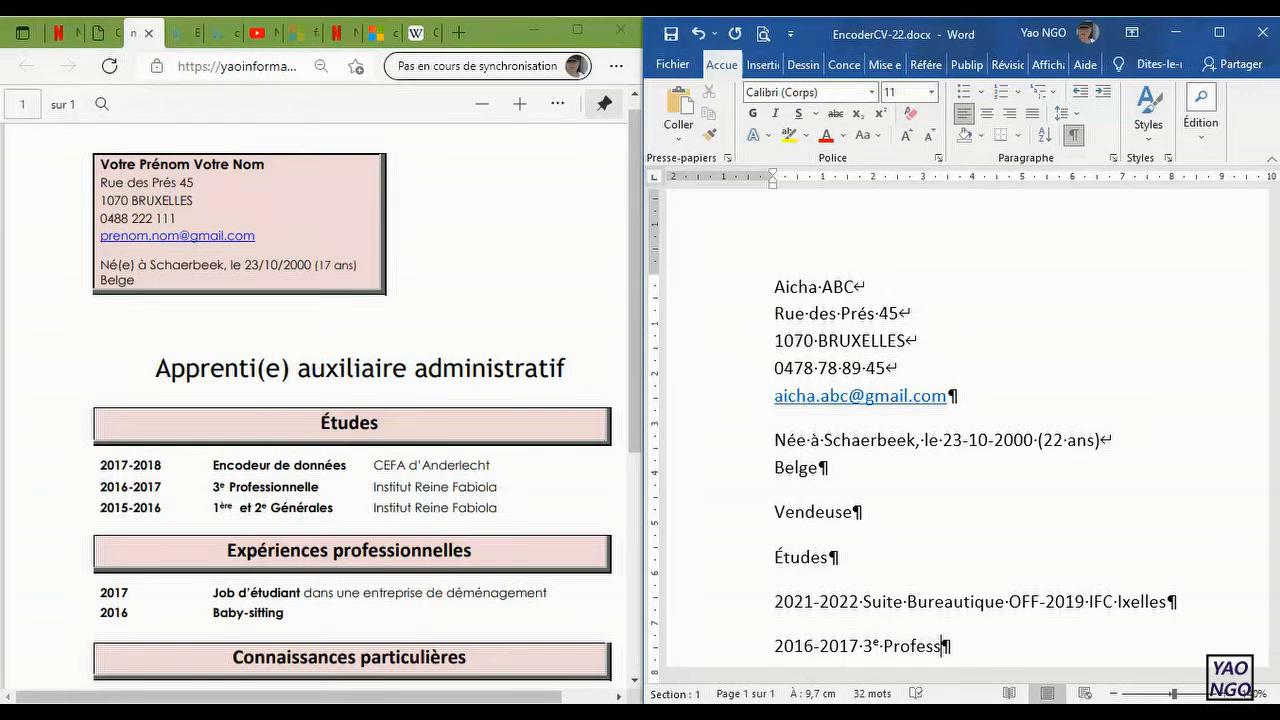
pyautogui.write('ionnelle')
# Step: Correct the spelling in the second study entry to "Professionnelle" by inserting the missing "n"
pyautogui.press('Left')
pyautogui.press('Left')
pyautogui.press('Left')
pyautogui.press('Left')
pyautogui.write('n')
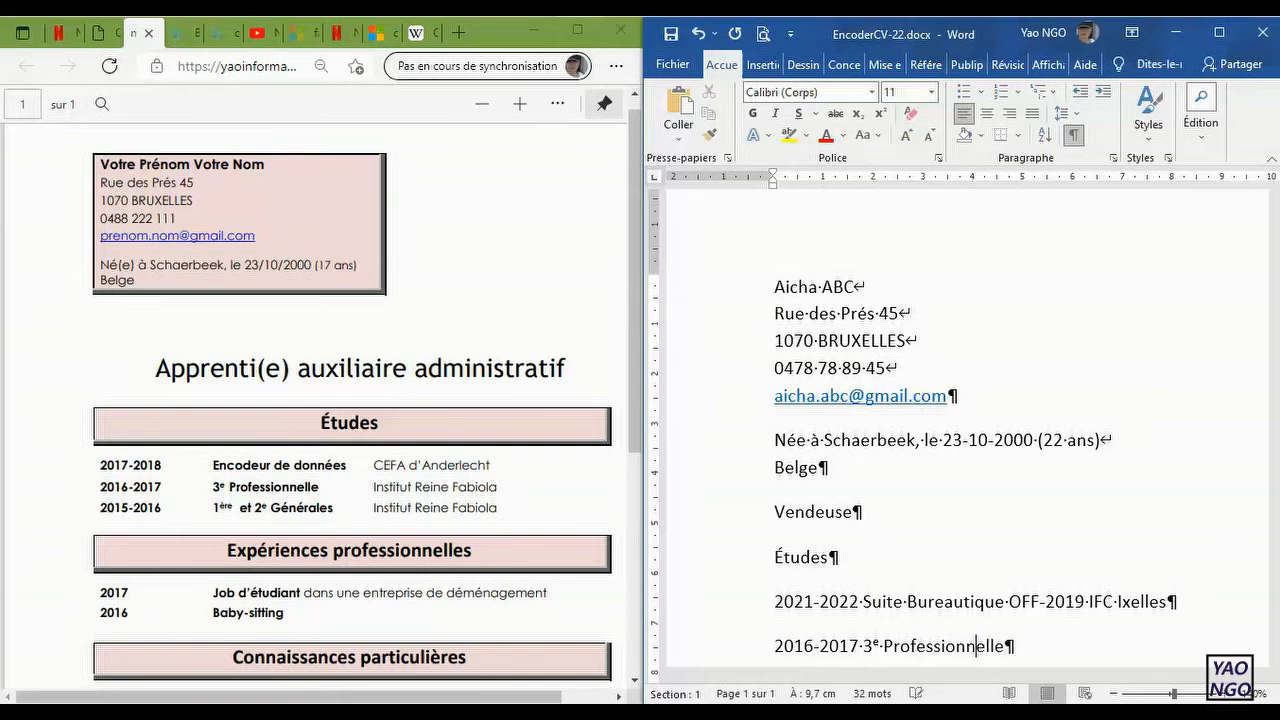
pyautogui.press('Right')
pyautogui.press('Right')
pyautogui.press('Right')
# Step: Enter "Institut Reine Fabiola" as the school at the end of the 2016-2017 entry
pyautogui.write('Institute')
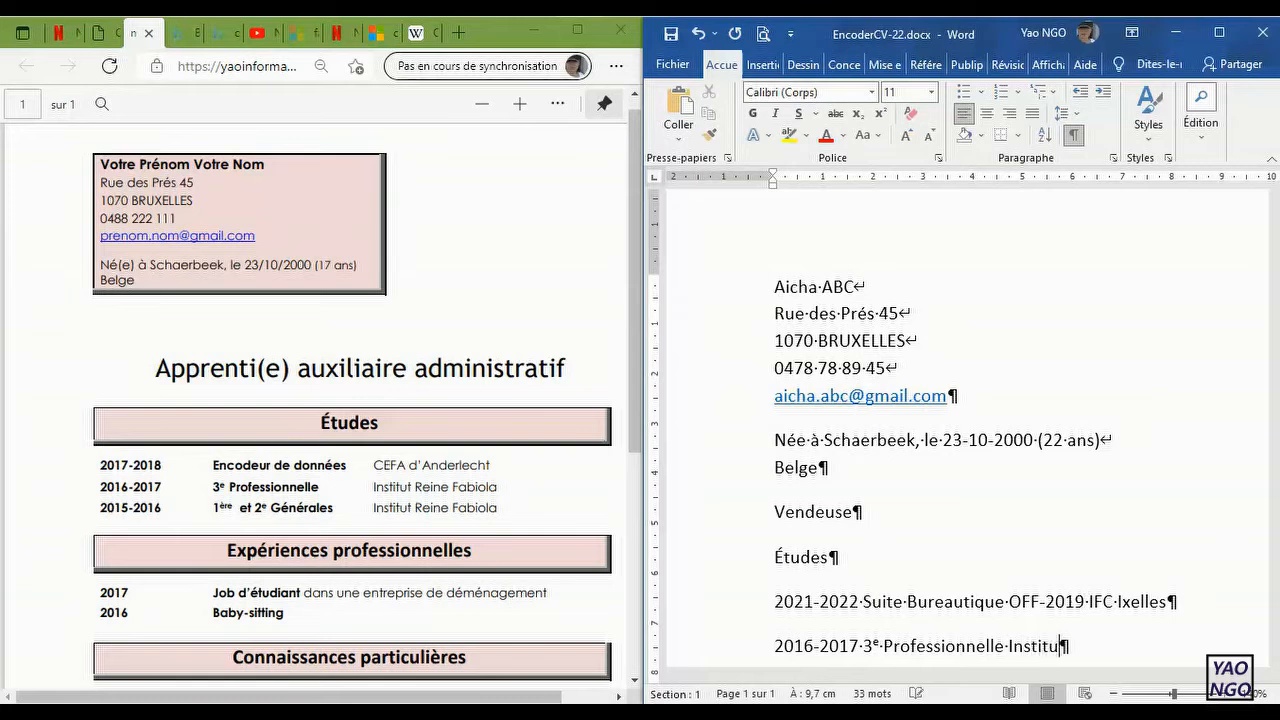
pyautogui.press('BackSpace')
pyautogui.press('BackSpace')
pyautogui.write('Reine Fabi')
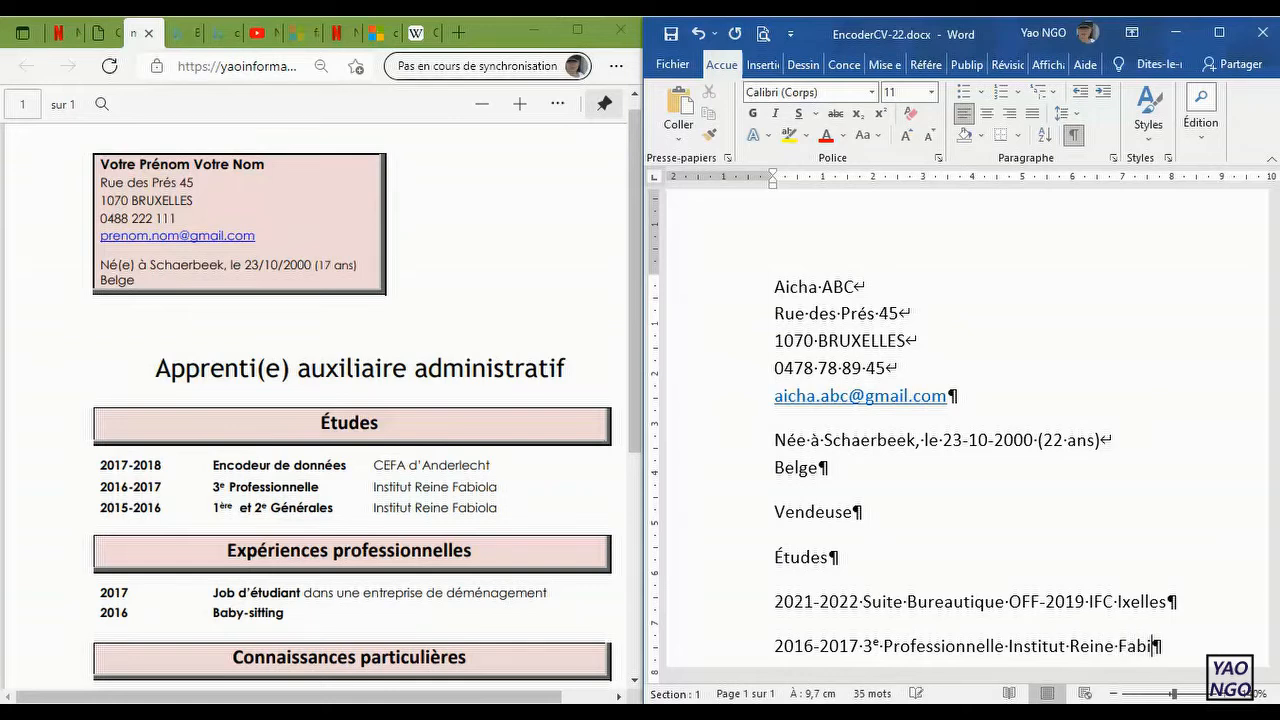
pyautogui.write('ola')
# Step: Start the third study entry in a new paragraph with the period 2015-2016
pyautogui.scroll(-1, 960, 437)
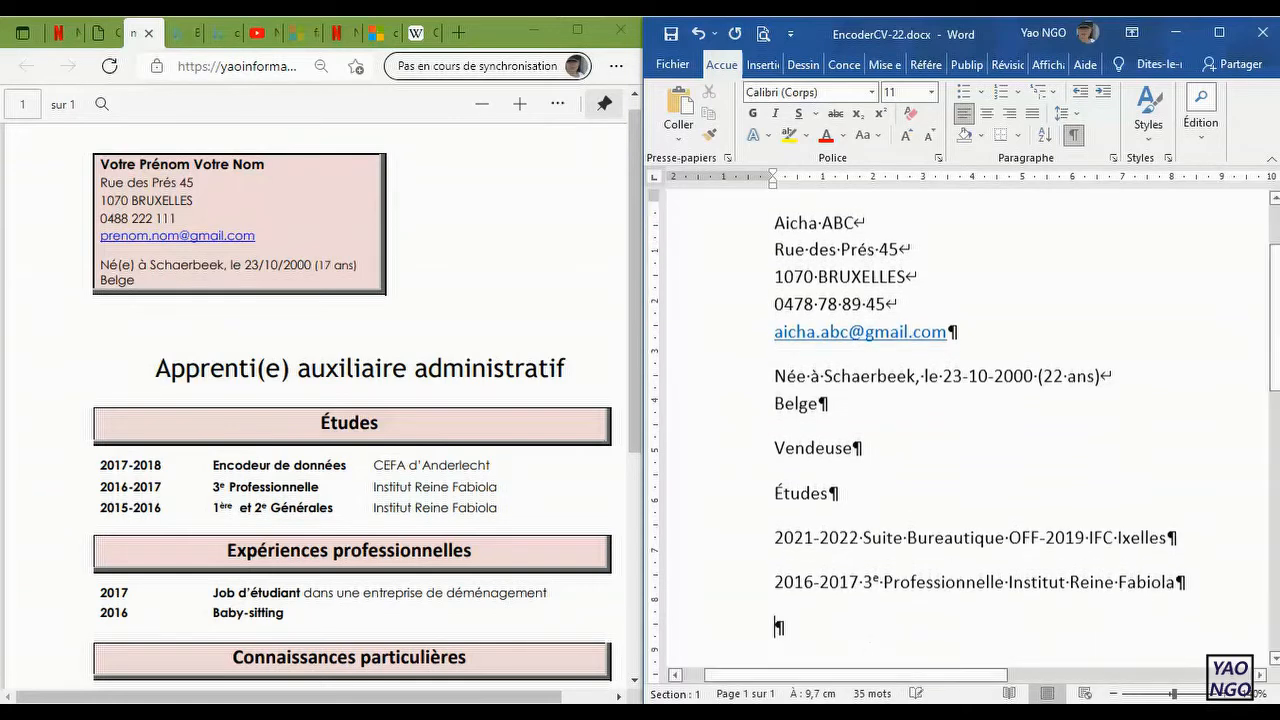
pyautogui.press('Return')
pyautogui.write('201')
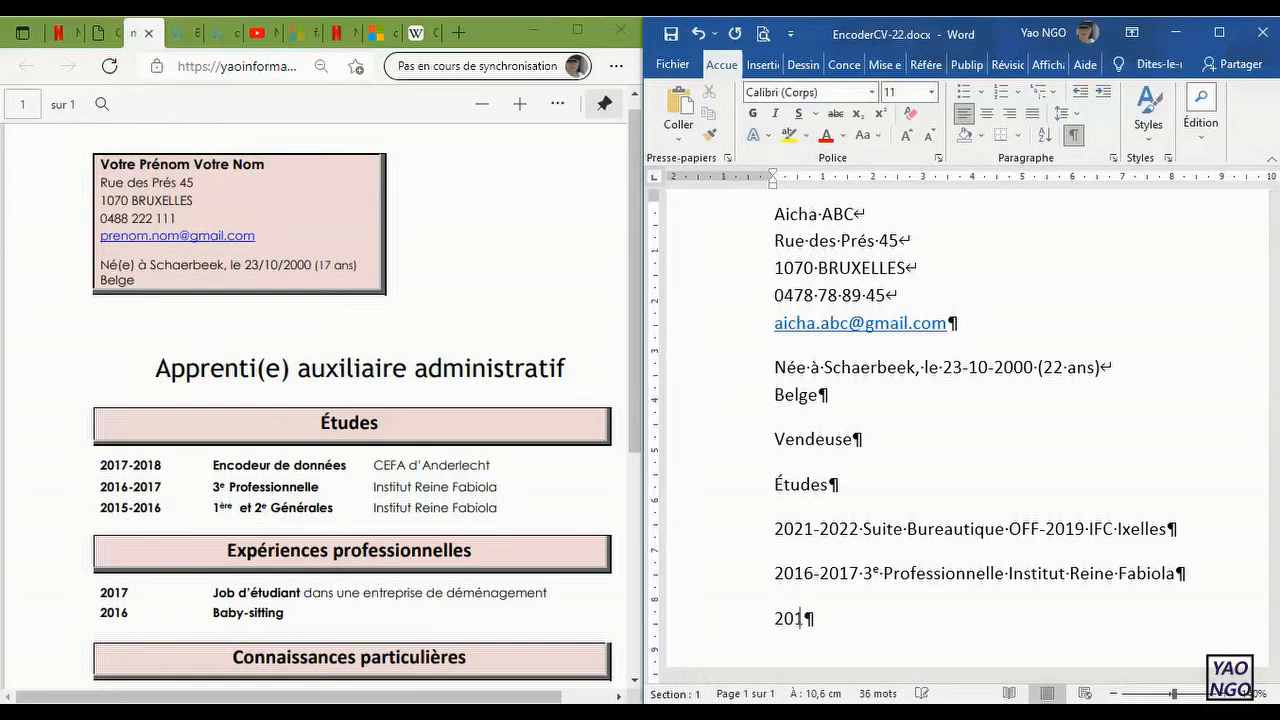
pyautogui.write('5-2016')
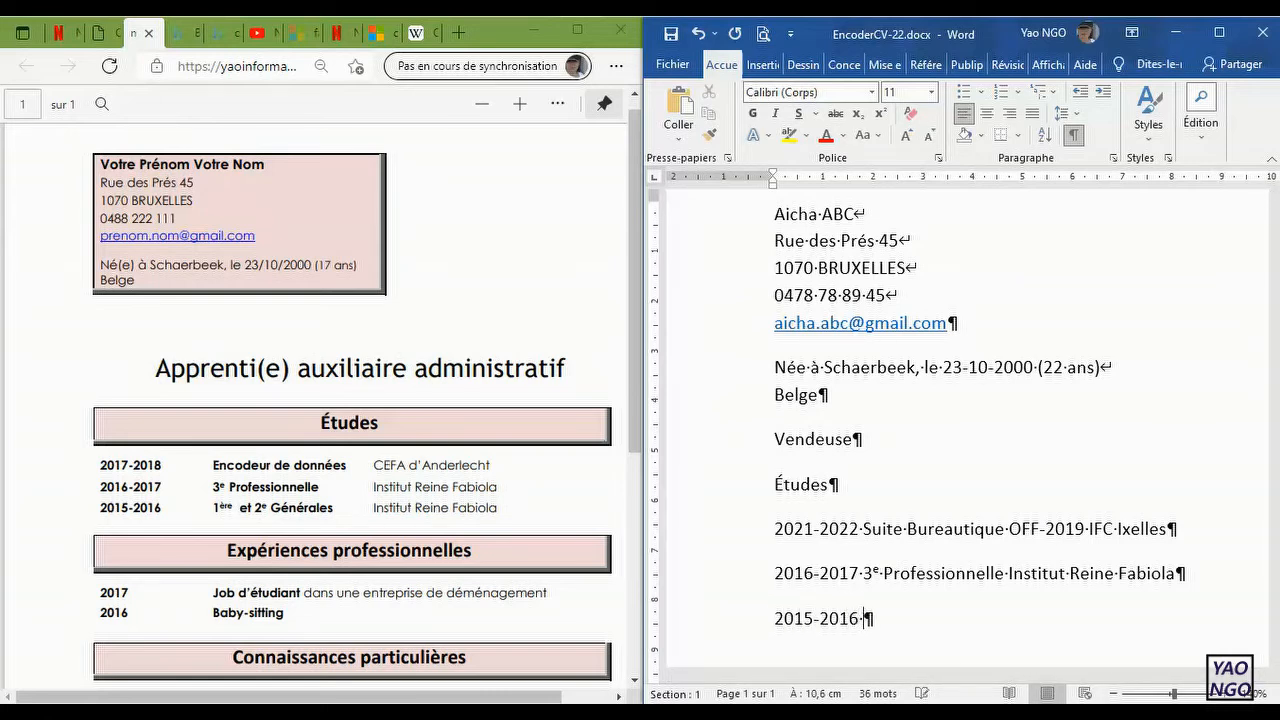
pyautogui.write(' 1e')
pyautogui.write('r')
# Step: Enter "1ère et 2e Générales" as the study title after the period 2015-2016
pyautogui.press('BackSpace')
pyautogui.press('BackSpace')
pyautogui.write('ère et 2e ')
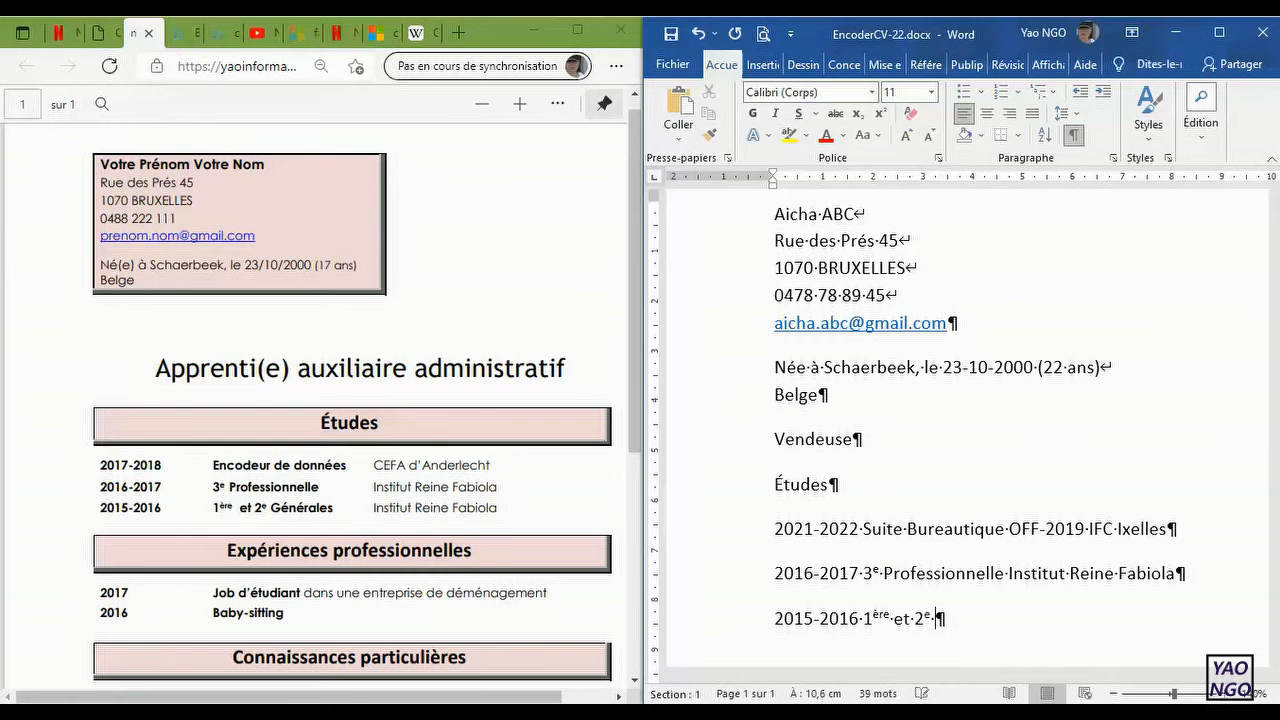
pyautogui.write('Générales')
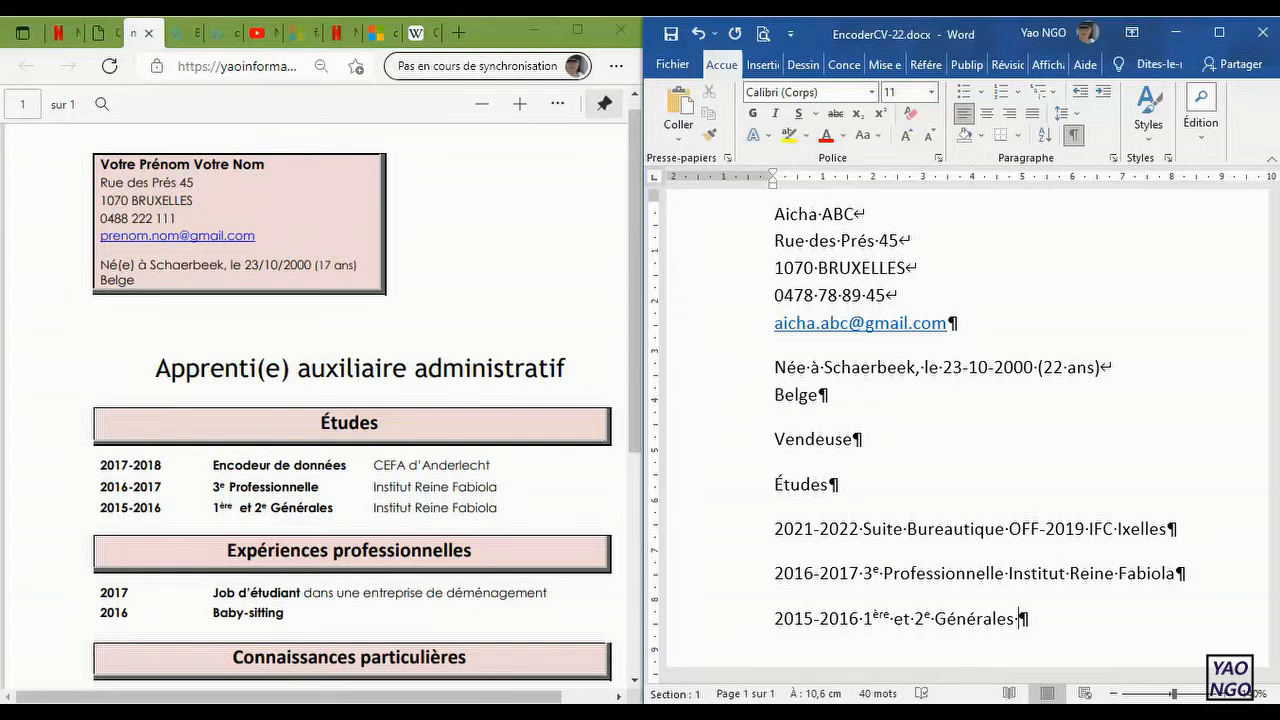
# Step: Copy "Institut Reine Fabiola" with its paragraph mark from the 2016-2017 entry to the end of the 2015-2016 entry
pyautogui.moveTo(1184, 578); pyautogui.dragTo(1010, 572)
pyautogui.hotkey('ctrl', 'c')
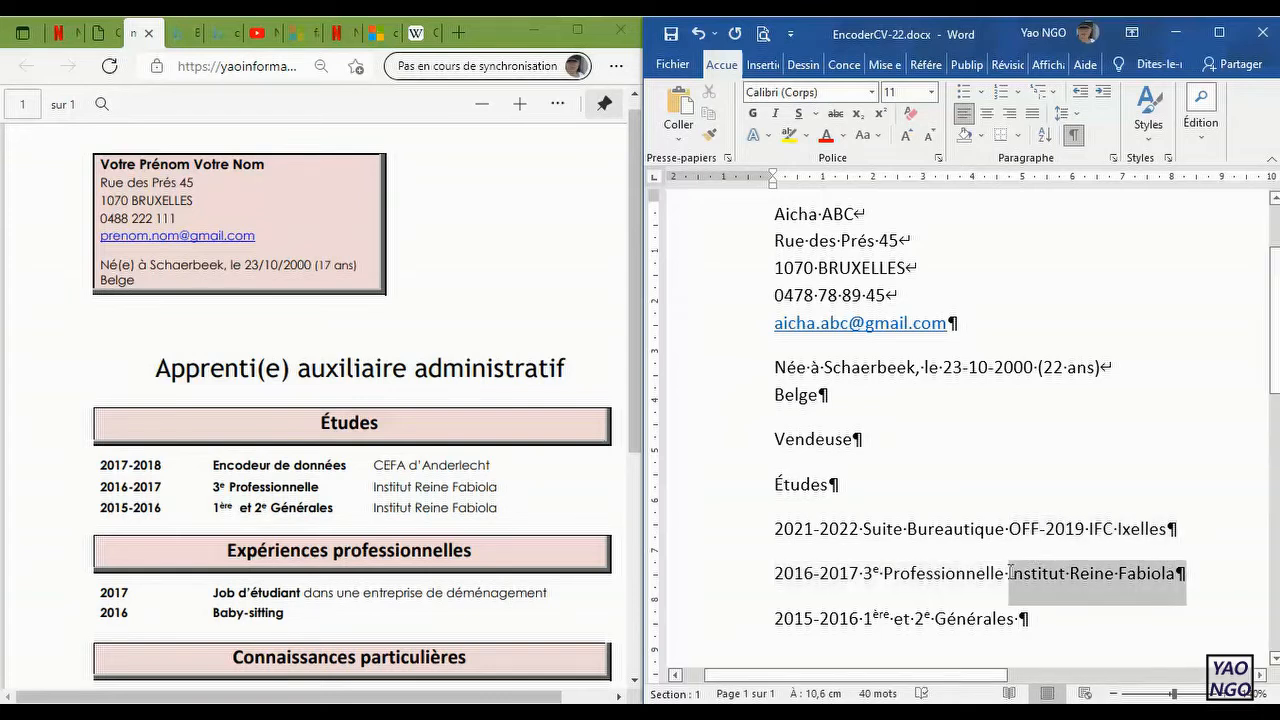
pyautogui.click(1055, 626)
pyautogui.hotkey('ctrl', 'v')
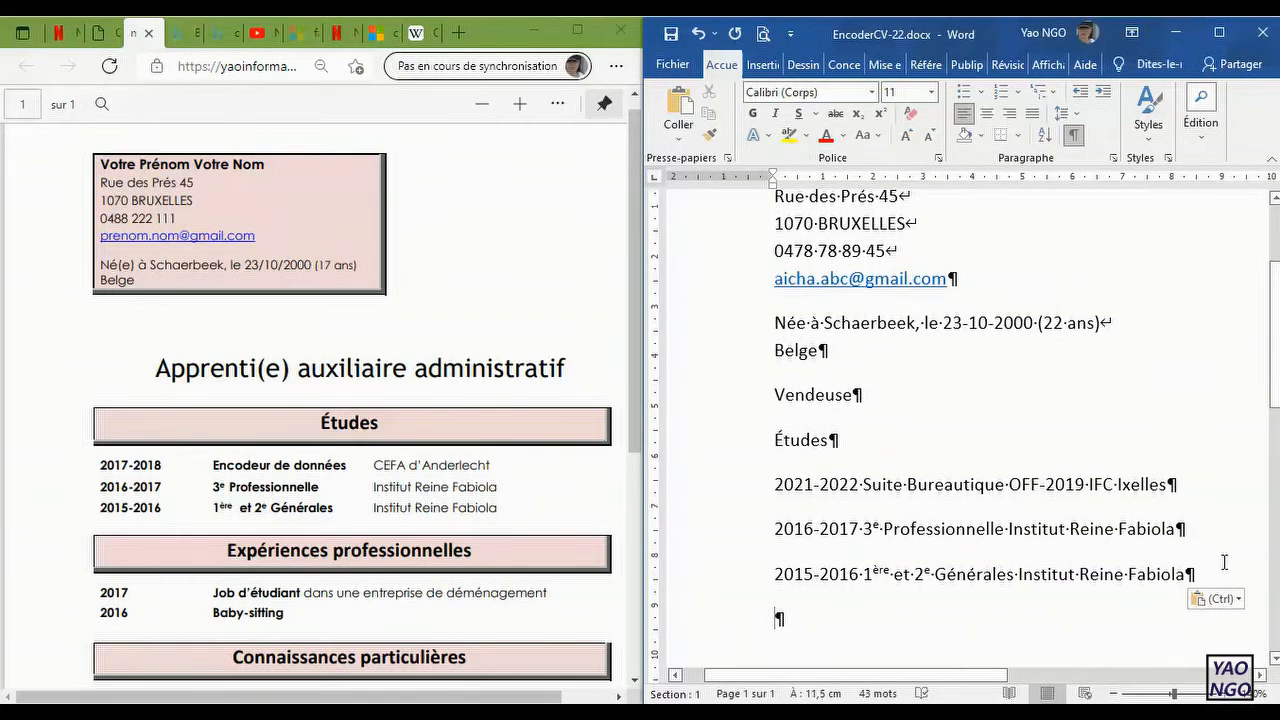
# Step: Add the heading "Expérience professionelle" in the paragraph below the study entries
pyautogui.write('exp')
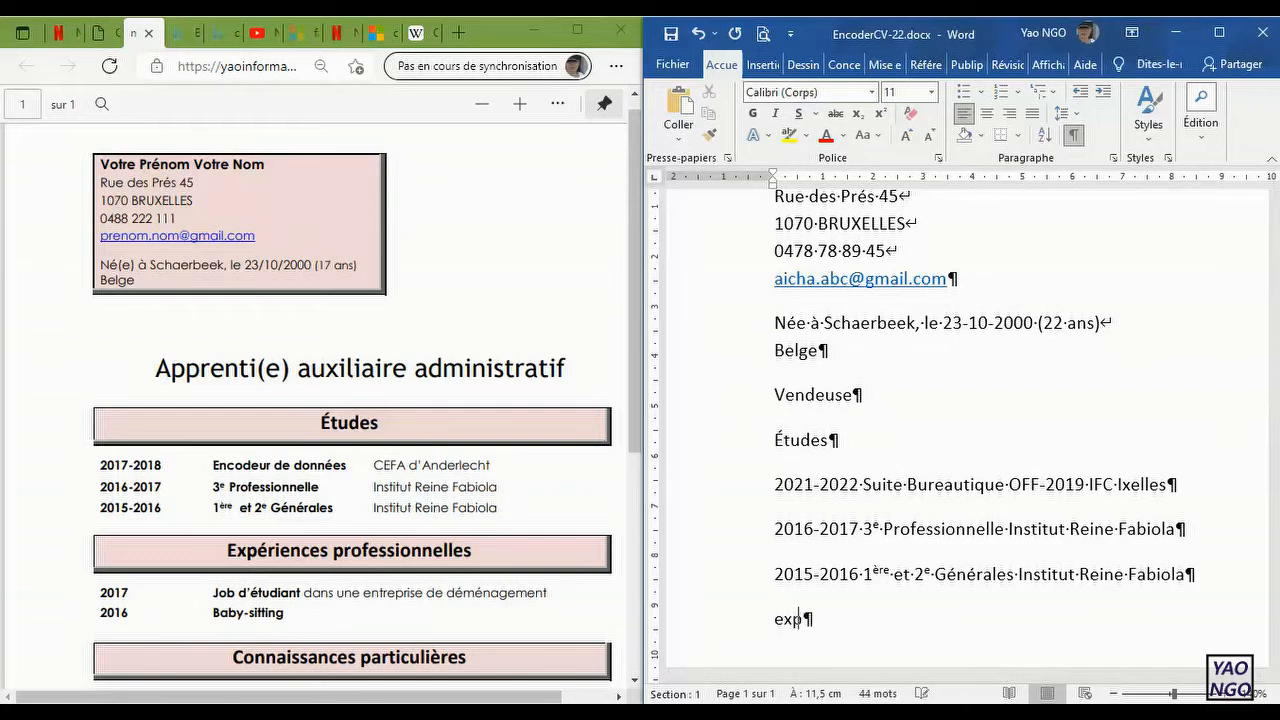
pyautogui.write('érience p')
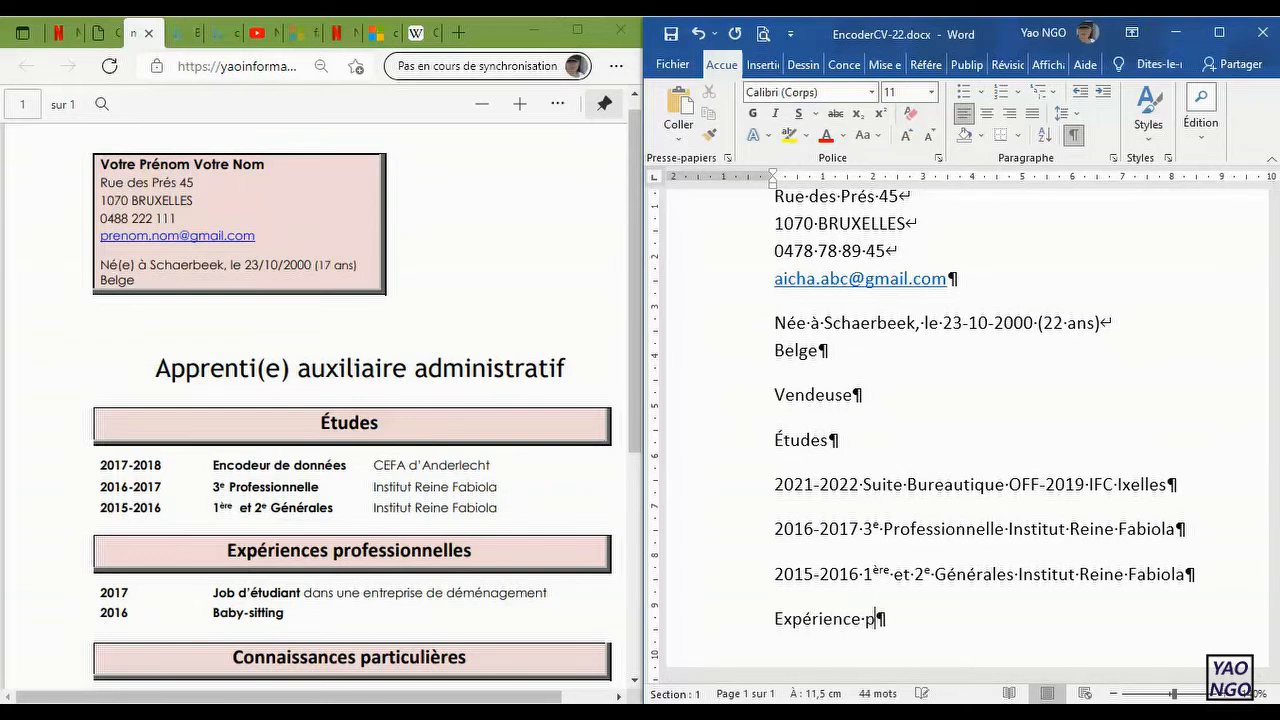
pyautogui.write('rofessionnelle')
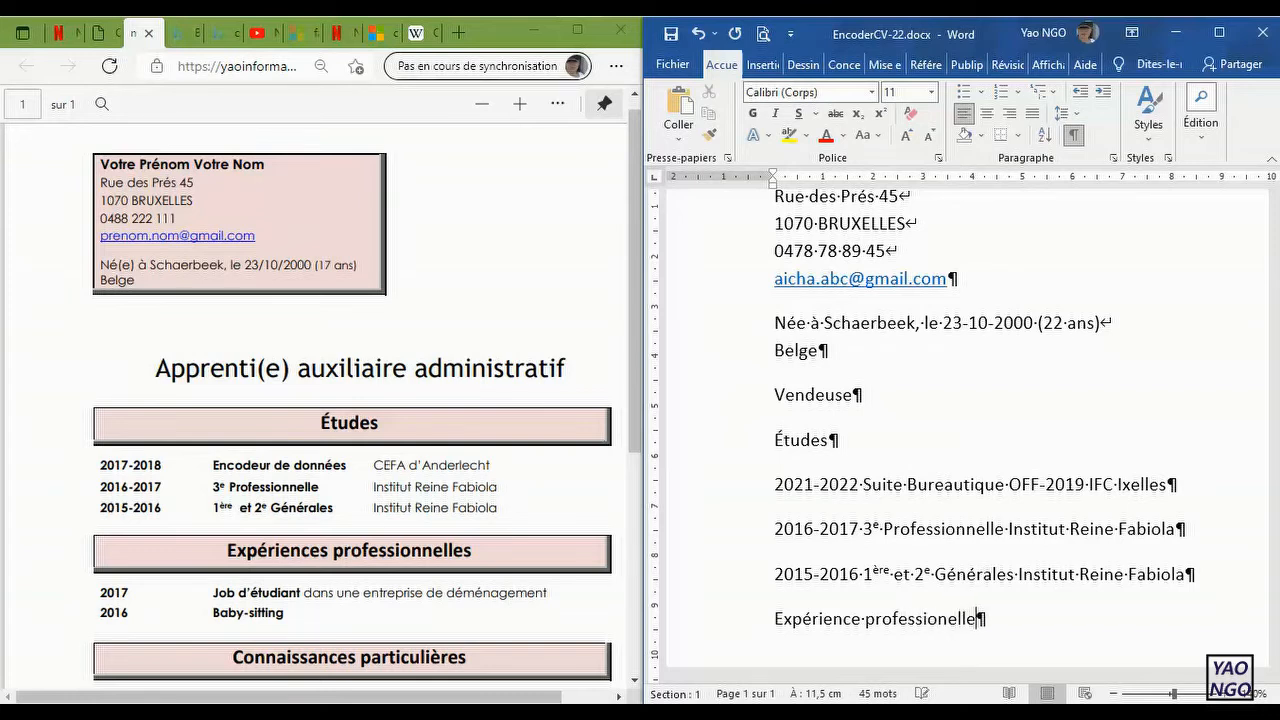
pyautogui.write('s')
# Step: Change "professionelle" to "professionnelles" in the heading and add a new paragraph below it
pyautogui.press('Left')
pyautogui.press('Left')
pyautogui.press('Left')
pyautogui.write('n')
pyautogui.press('Right')
pyautogui.press('Right')
pyautogui.press('Right')
pyautogui.press('Right')
pyautogui.press('Return')
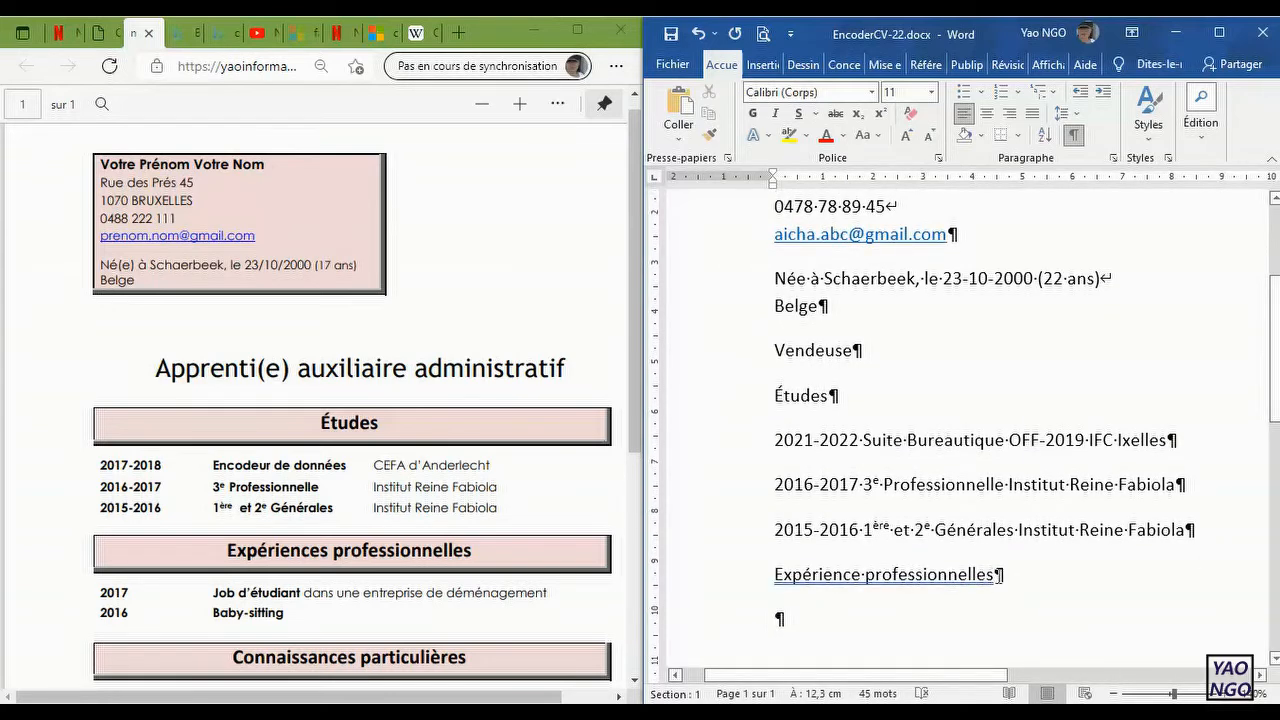
# Step: Make the first word of the experience heading plural so it reads "Expériences professionnelles"
pyautogui.click(993, 574)
pyautogui.click(860, 575)
pyautogui.write('s')
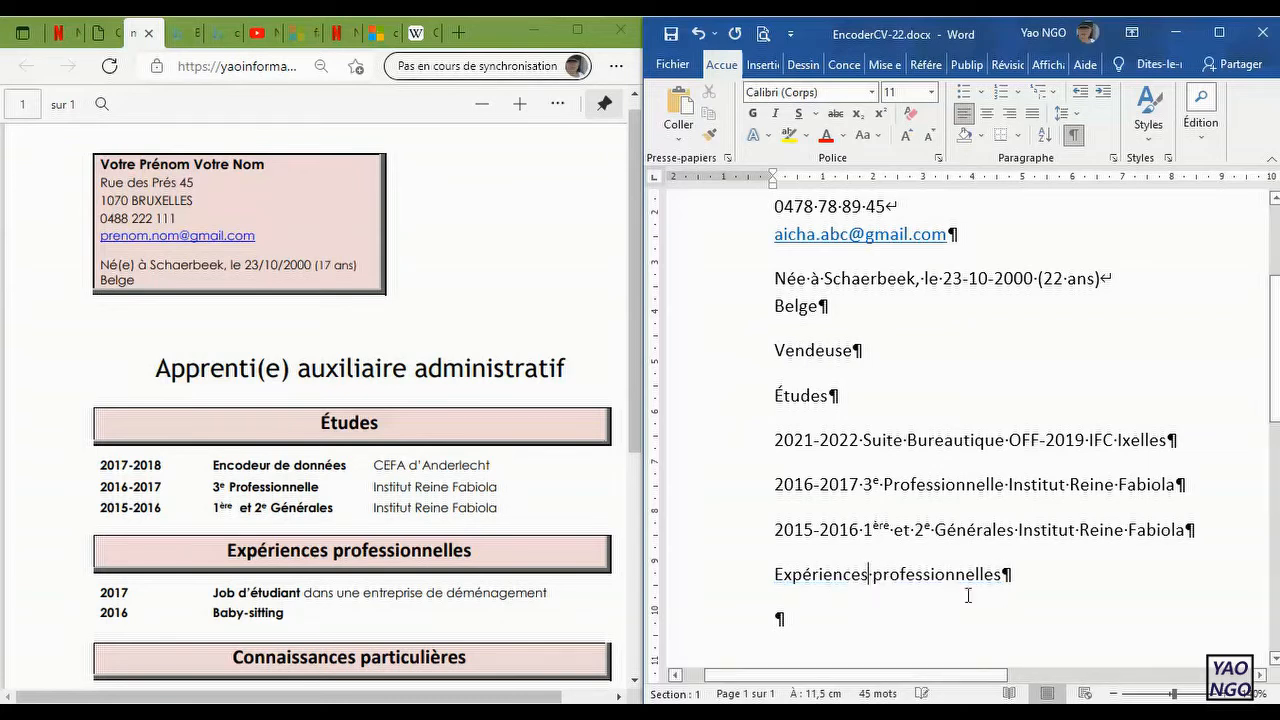
pyautogui.click(1012, 577)
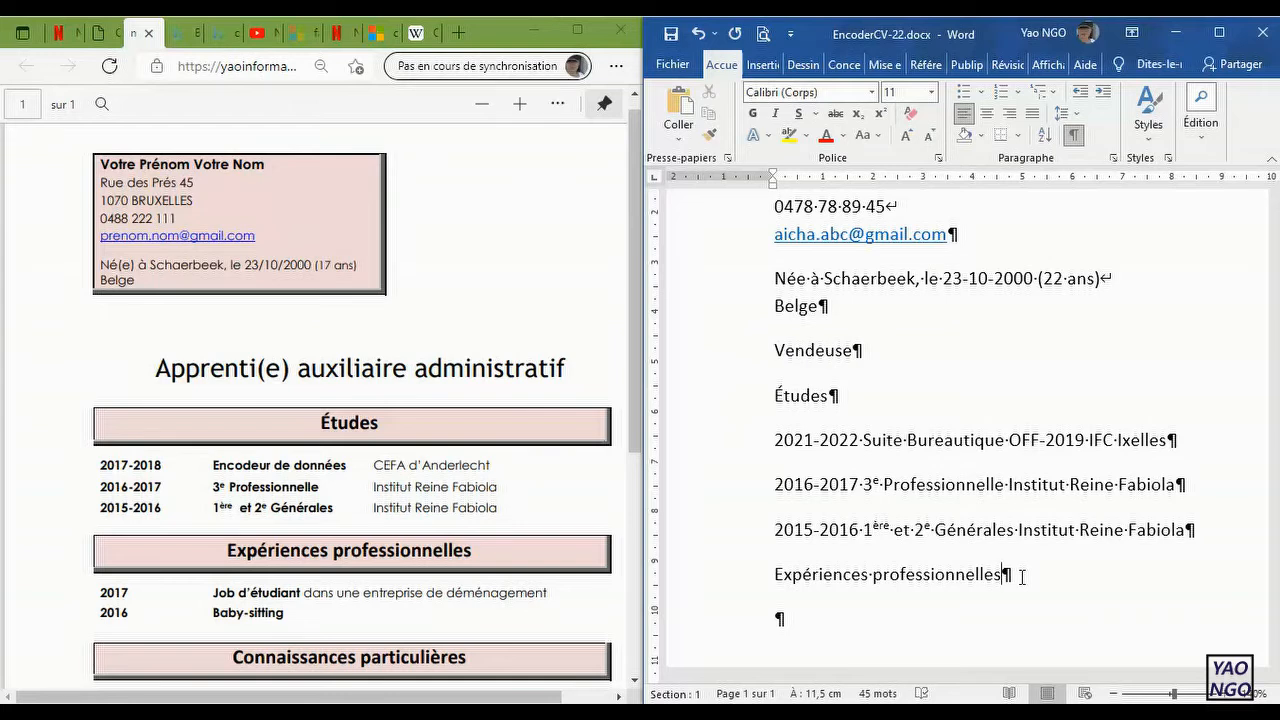
# Step: Start the first experience entry in a new paragraph below the heading with "2017 Job d'étudiant"
pyautogui.press('Return')
pyautogui.write('2017')
pyautogui.write(' Job ')
pyautogui.write("d'étudiant d")
pyautogui.write('ante')
pyautogui.press('BackSpace')
# Step: Complete the 2017 experience entry with "dans une entreprise de déménagement"
pyautogui.write('da')
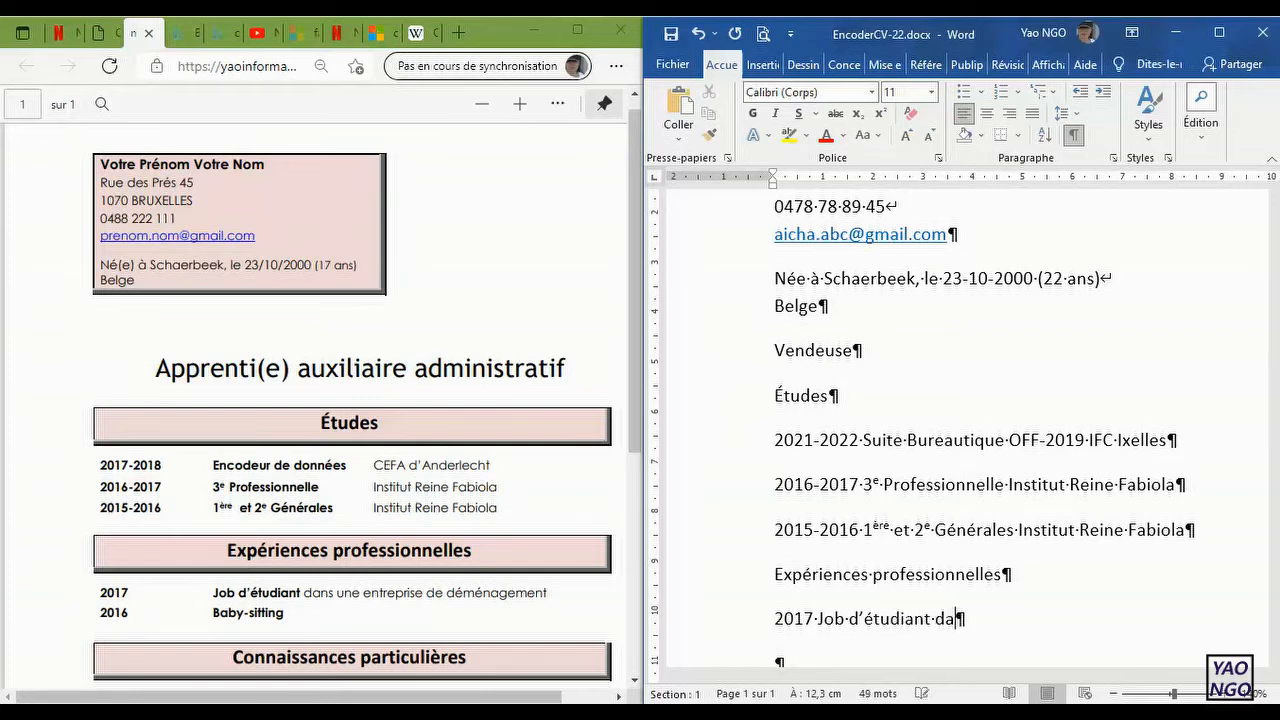
pyautogui.write('ns une entrep')
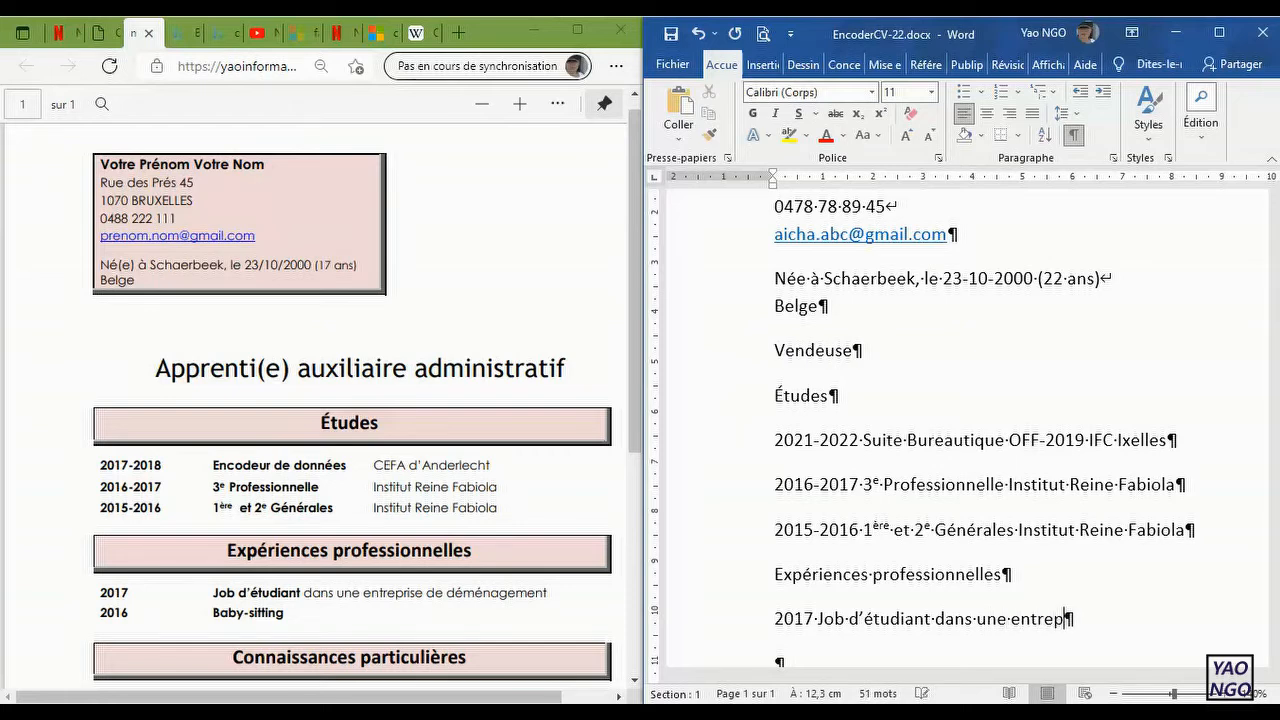
pyautogui.write('rise dedé')
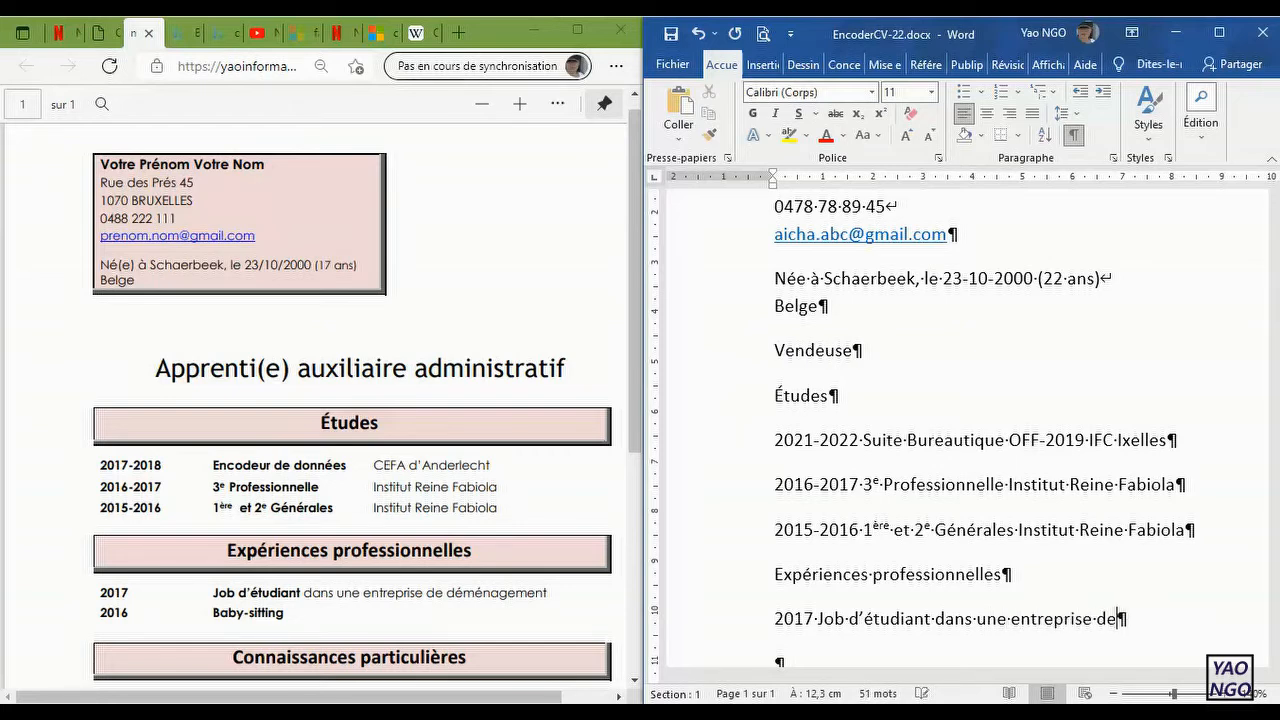
pyautogui.press('BackSpace')
pyautogui.press('BackSpace')
pyautogui.write('déménagement')
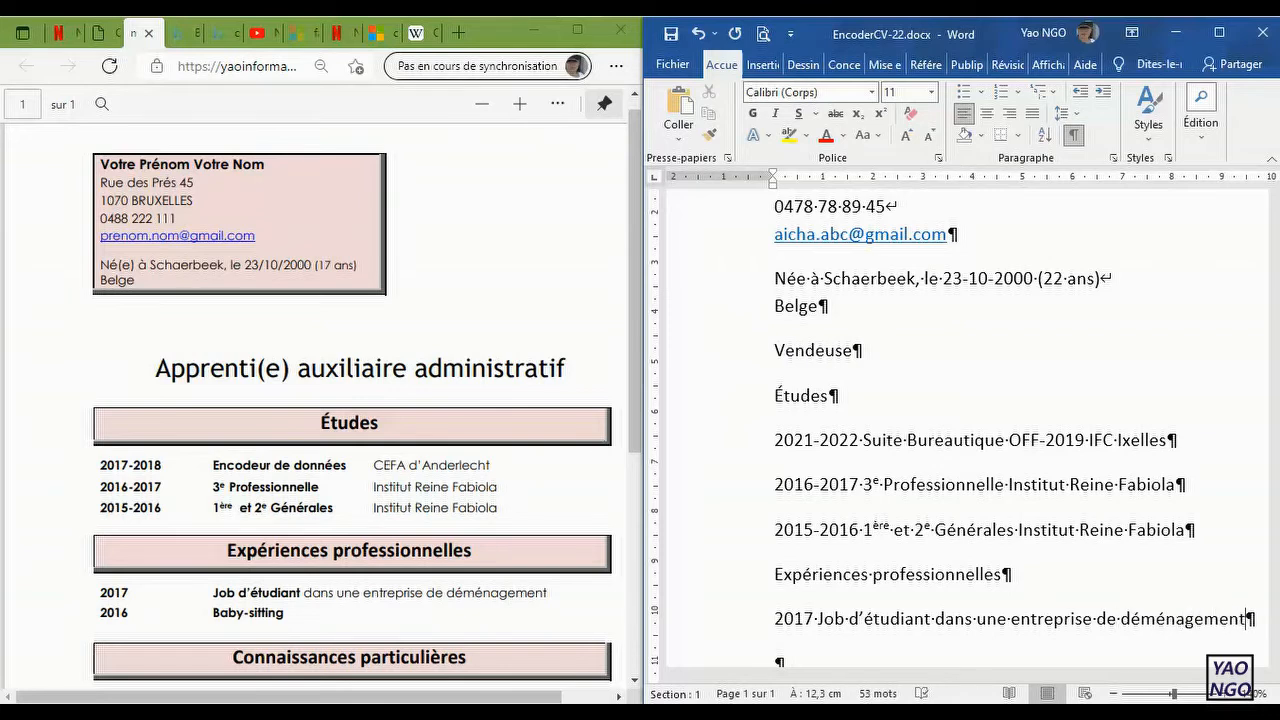
# Step: Add a second experience entry in a new paragraph reading "2016 Baby-sitting"
pyautogui.press('Return')
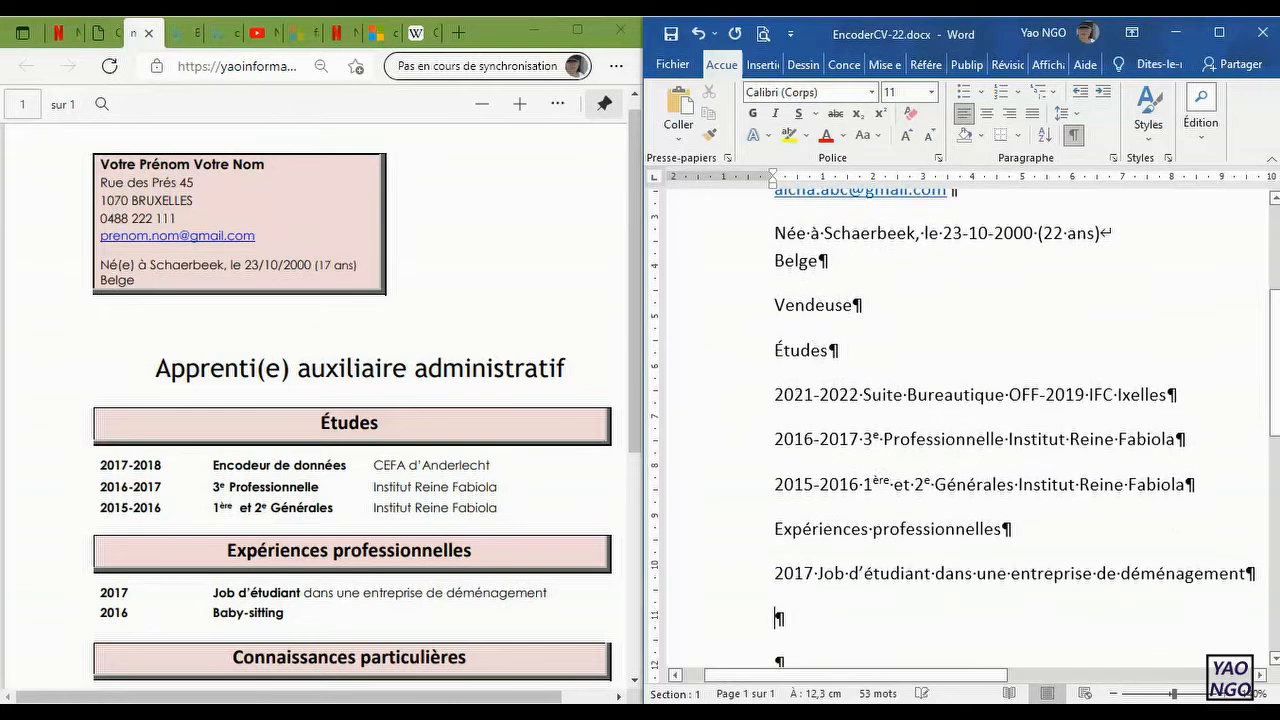
pyautogui.write('2016 ')
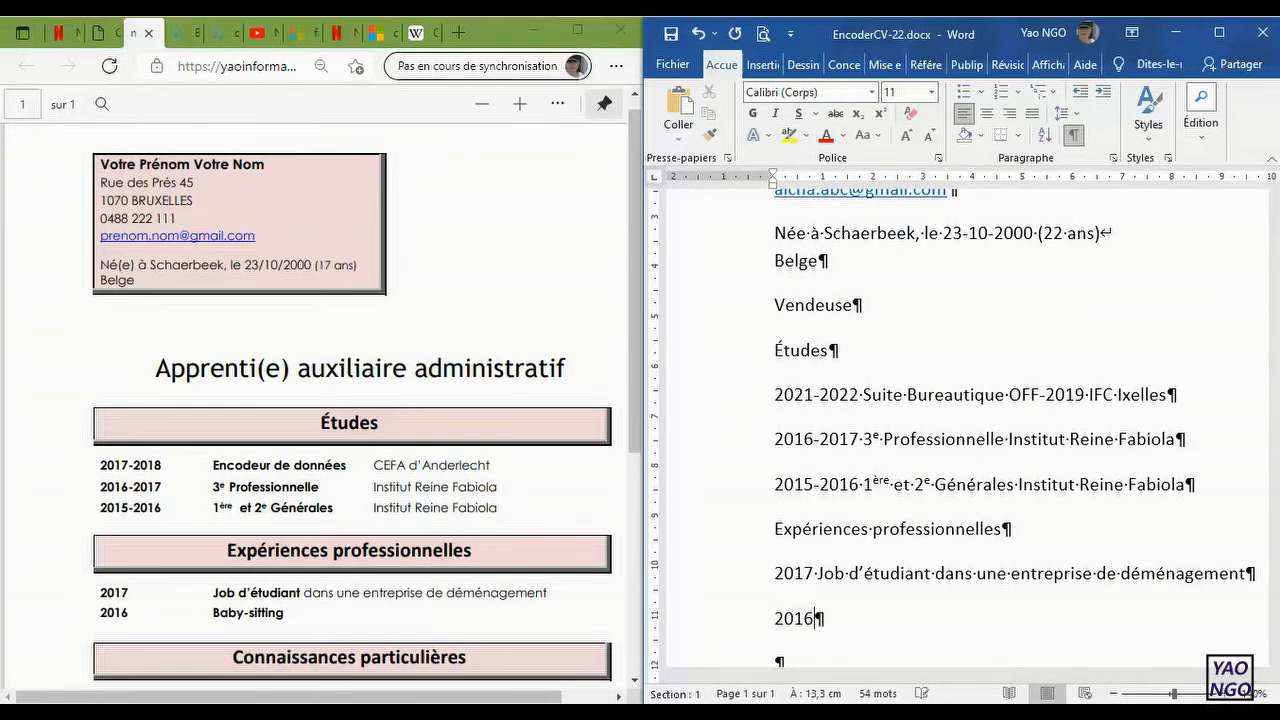
pyautogui.write('Baby')
pyautogui.press('BackSpace')
pyautogui.write('-sit')
pyautogui.write('ing')
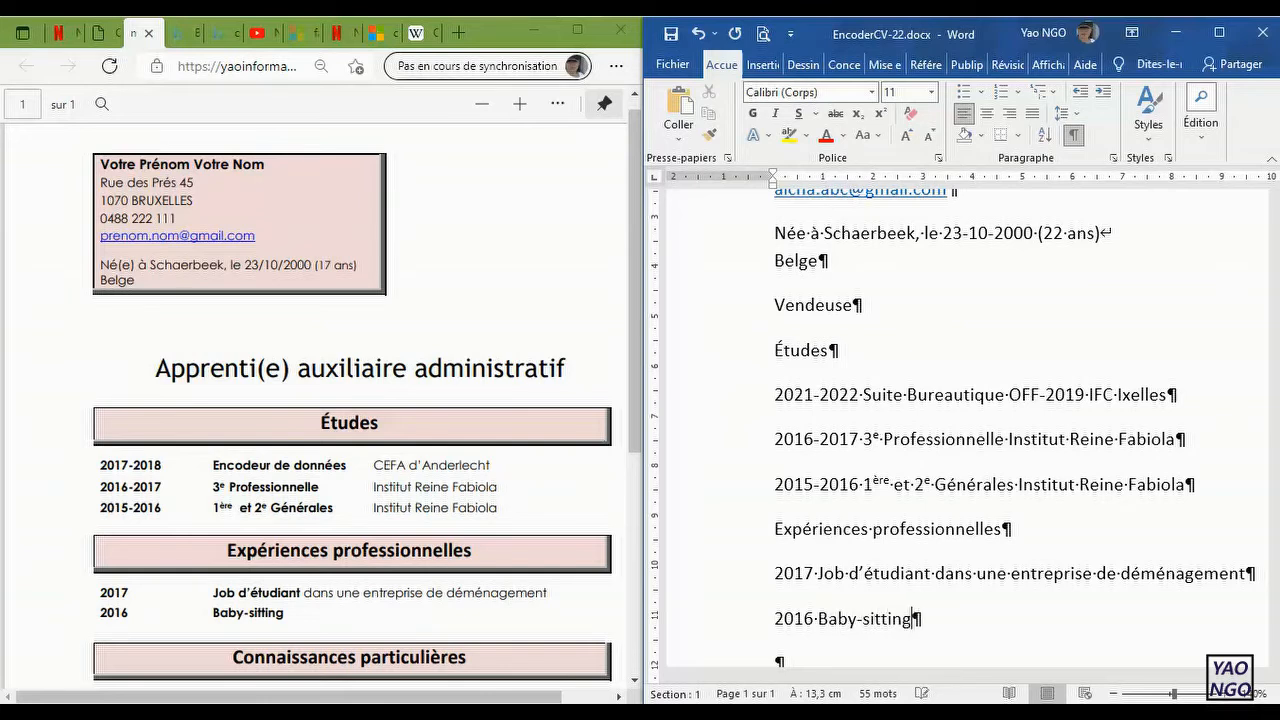
# Step: Add the heading "Connaissancesparticulières" in a new paragraph below the experience entries, followed by an empty paragraph
pyautogui.press('Return')
pyautogui.write('conna')
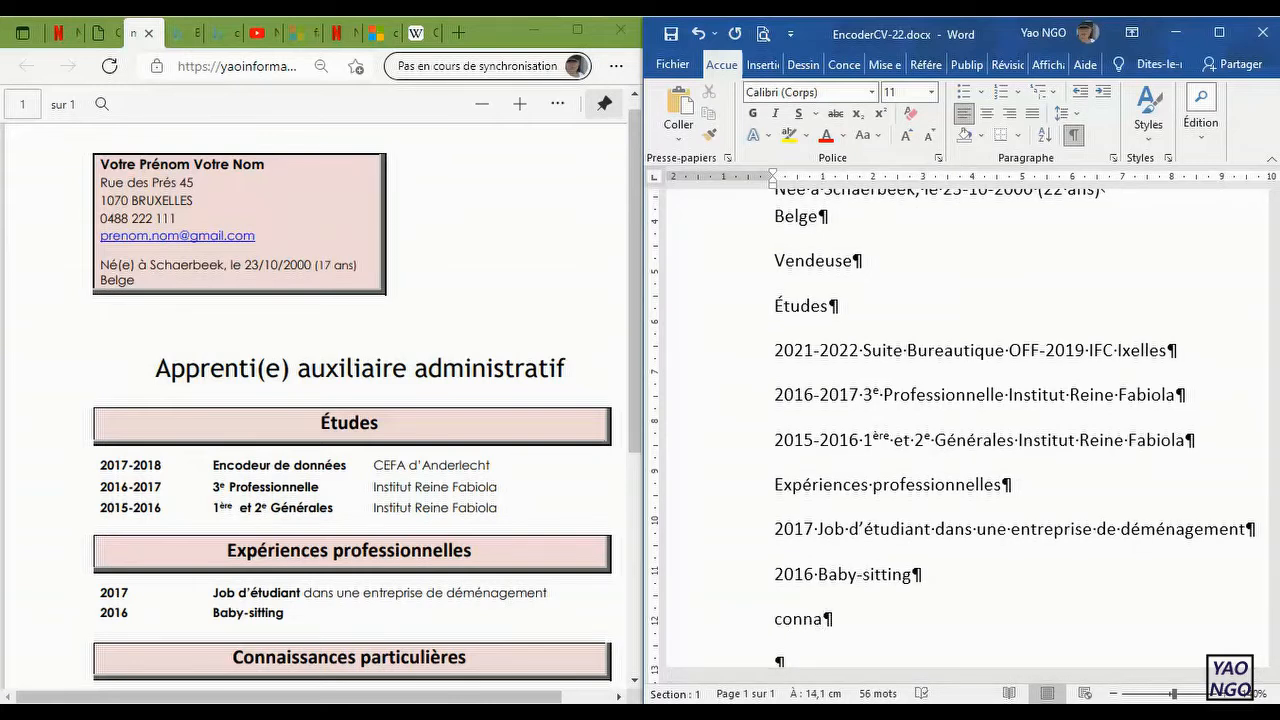
pyautogui.write('issancespart')
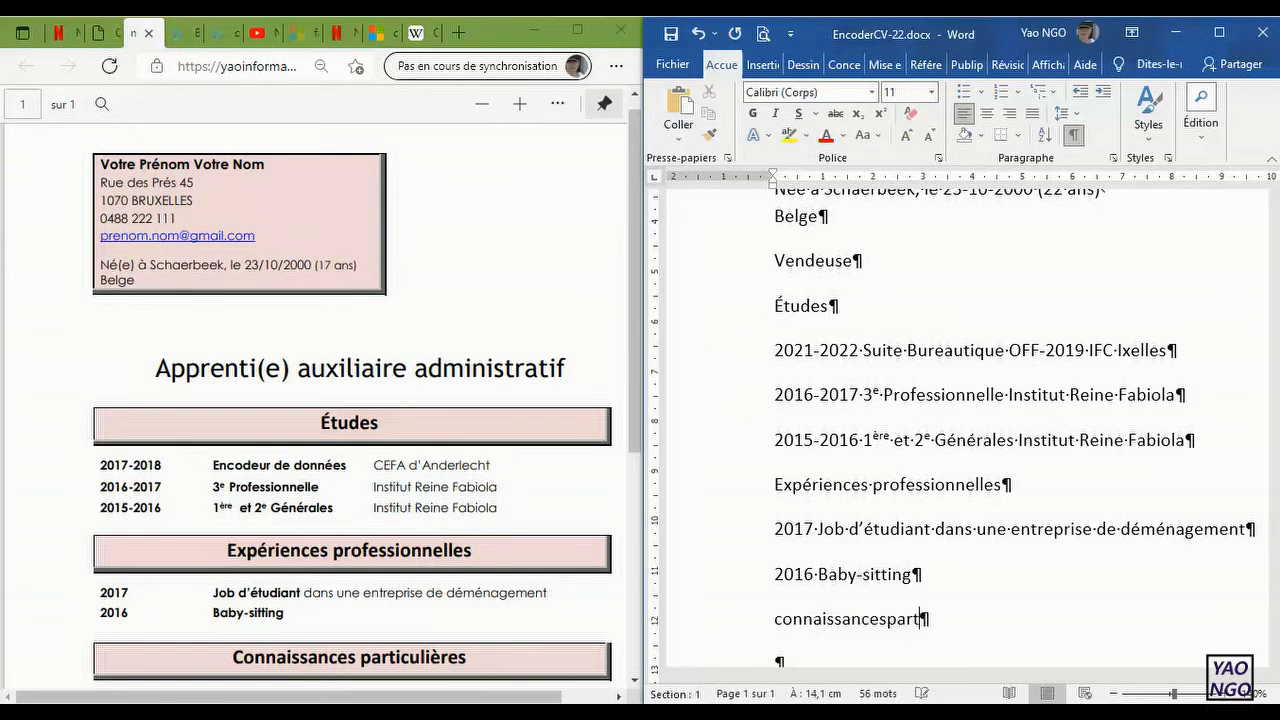
pyautogui.write('iculières')
pyautogui.press('Return')
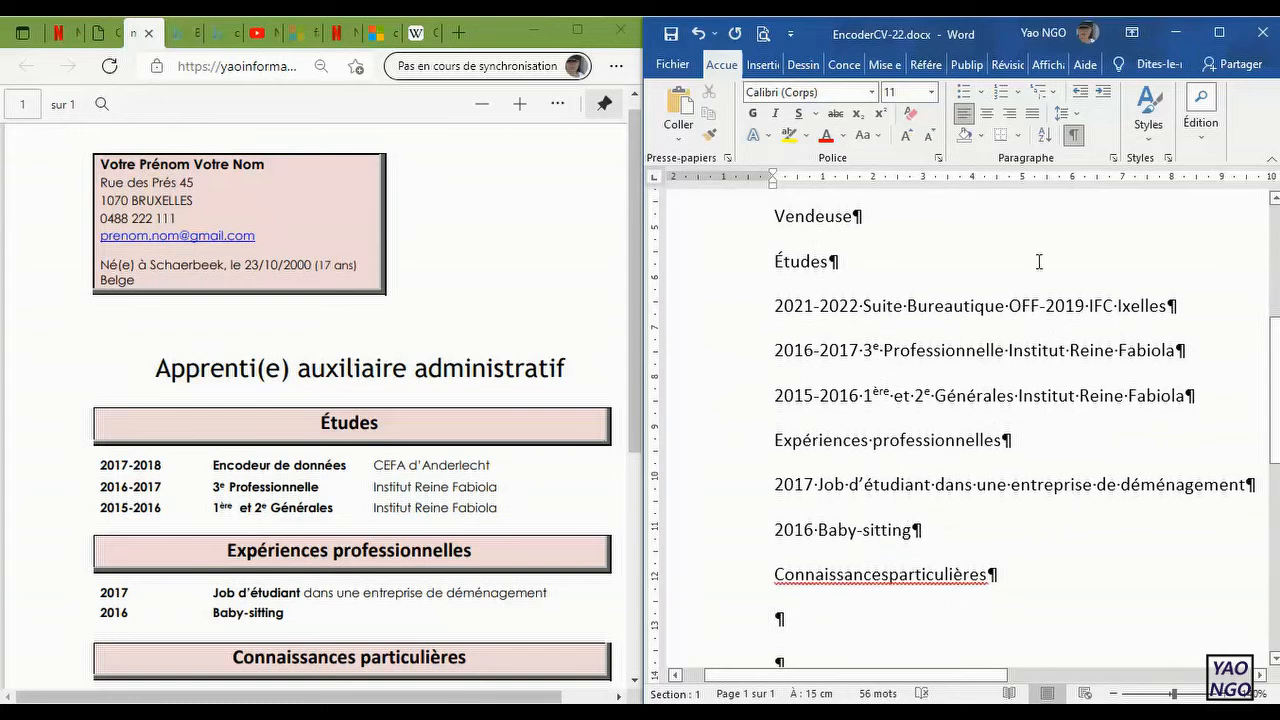
# Step: Correct the heading to "Connaissances particulières" and add the label "Langues :" in the empty paragraph below it
pyautogui.click(884, 574)
pyautogui.moveTo(638, 440); pyautogui.dragTo(638, 580)
pyautogui.click(958, 614)
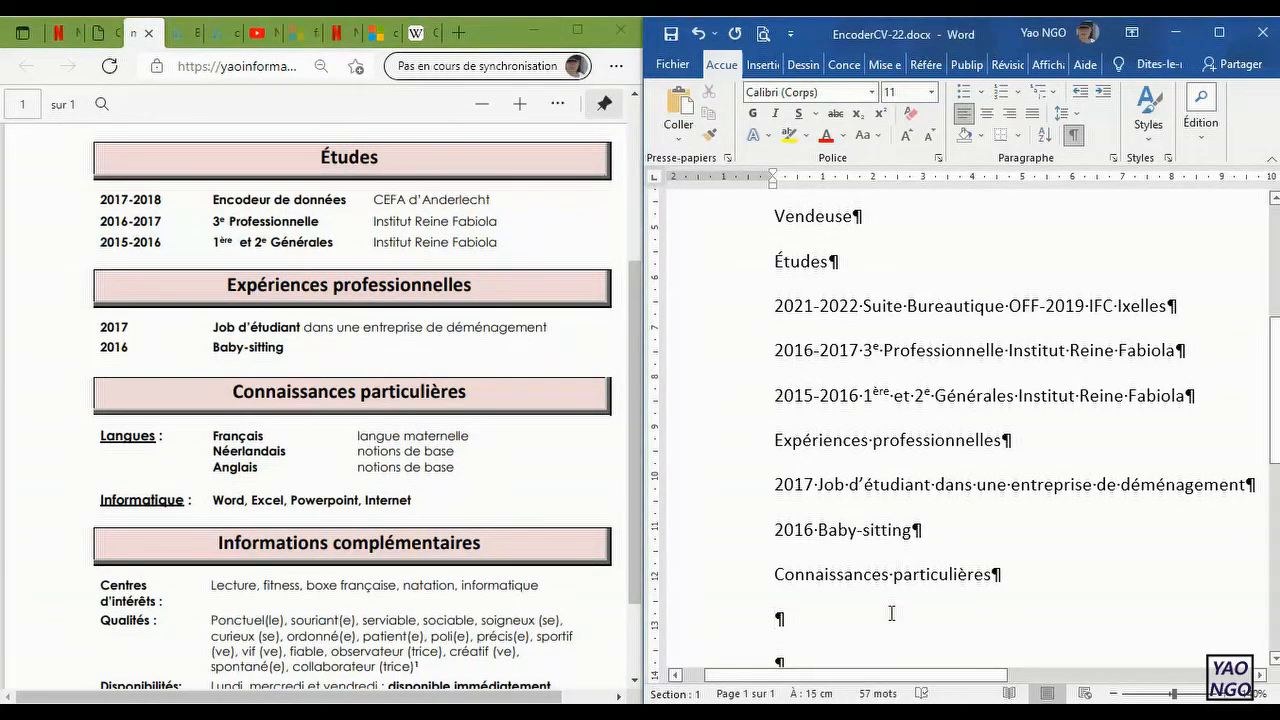
pyautogui.write('langues')
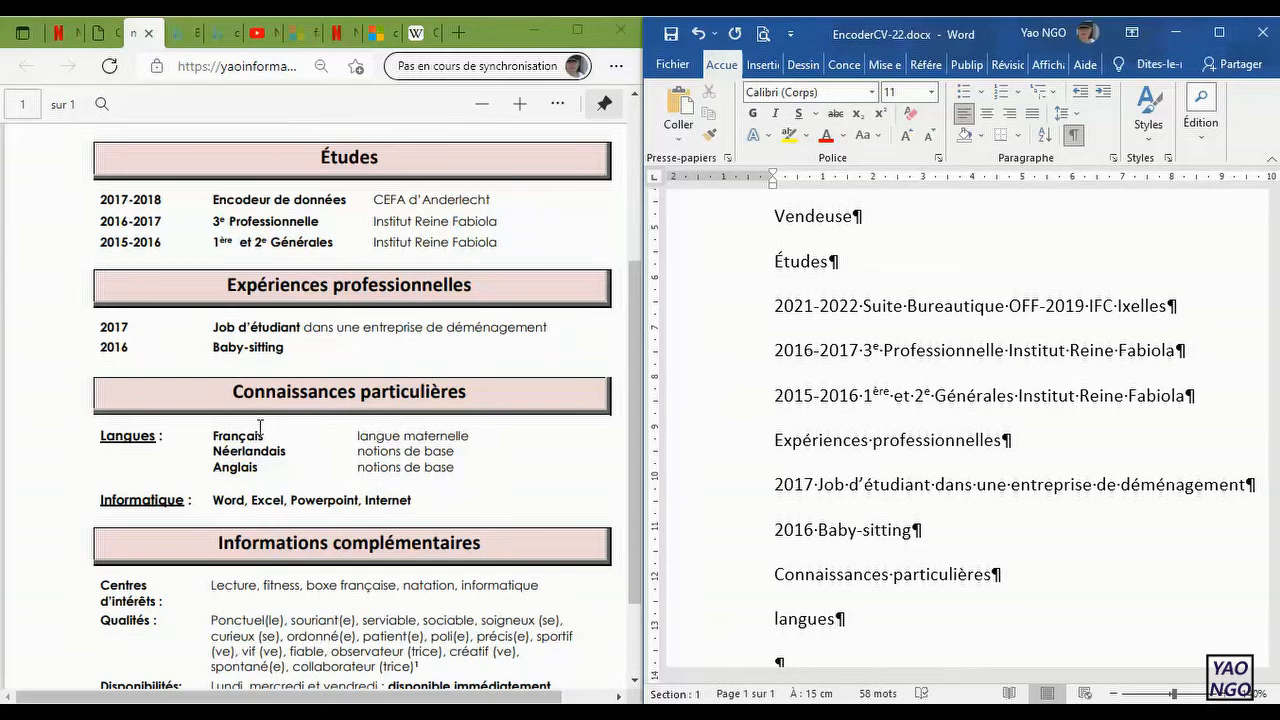
pyautogui.write(':')
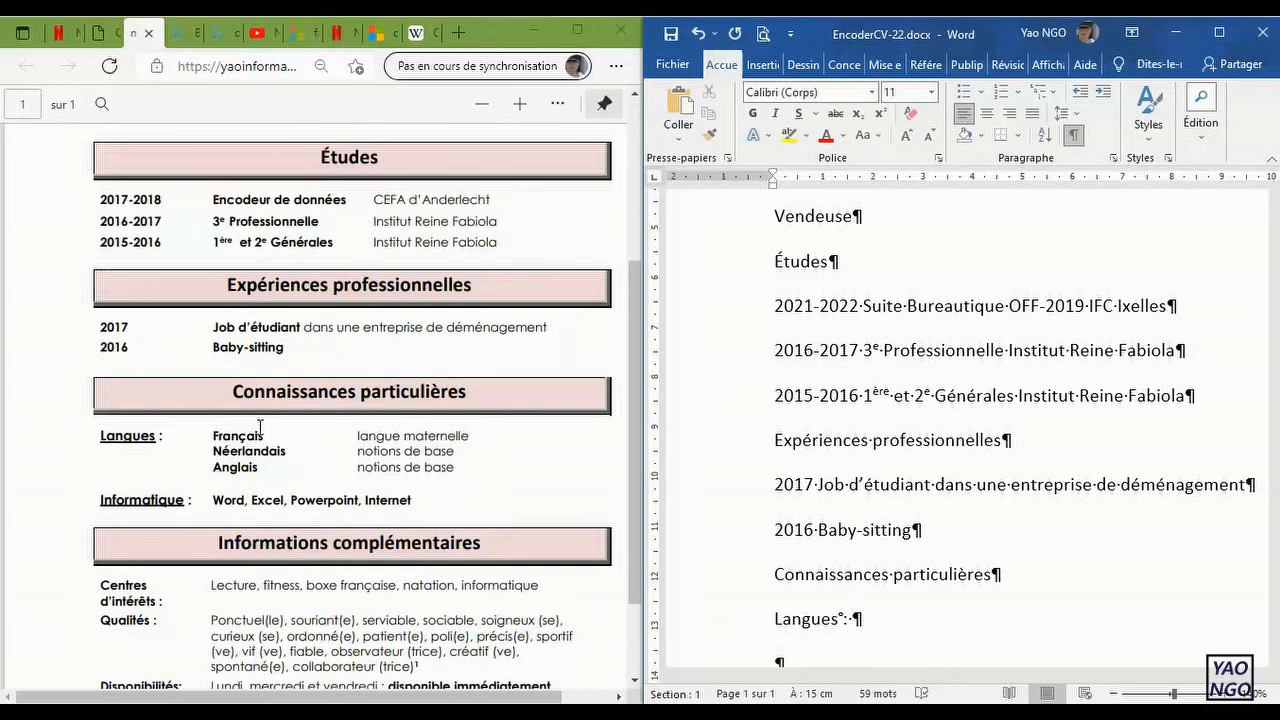
pyautogui.write(' fr')
# Step: Complete the languages line with "Français langue maternelle" and start a new paragraph
pyautogui.press('BackSpace')
pyautogui.press('BackSpace')
pyautogui.write('Fra')
pyautogui.write('n')
pyautogui.write('çais')
pyautogui.write(' langue')
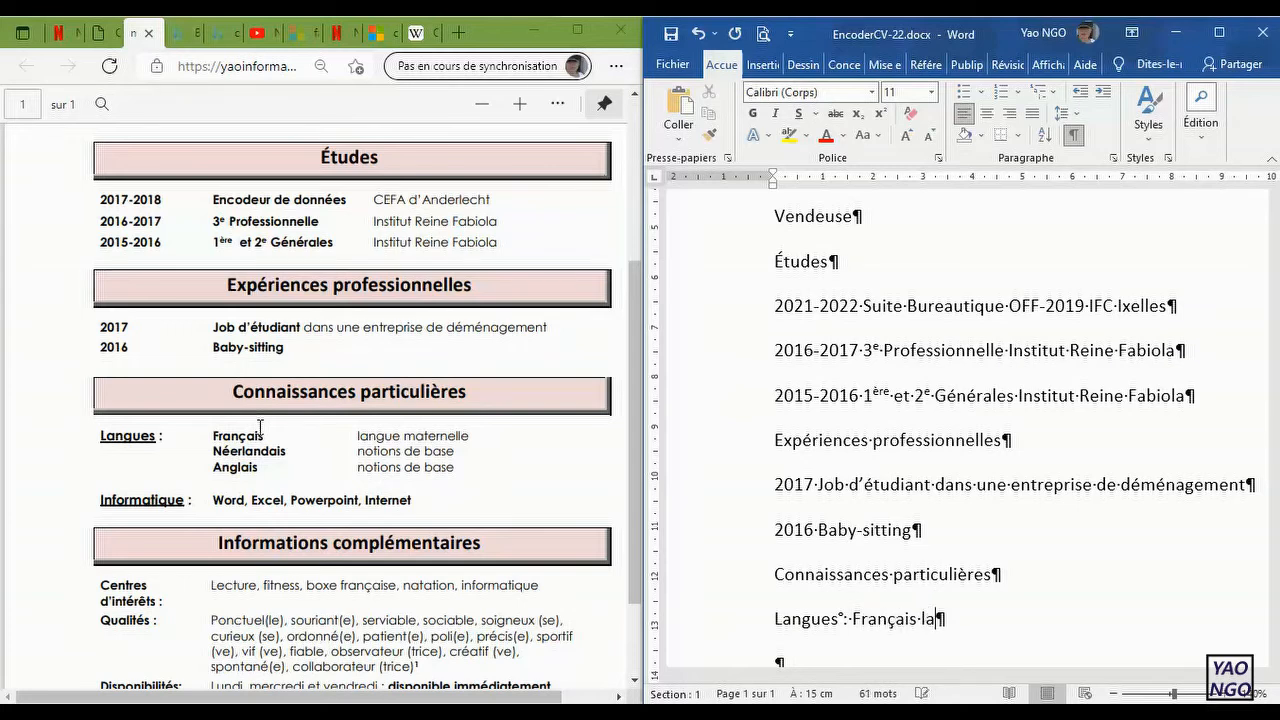
pyautogui.write(' pa')
pyautogui.press('BackSpace')
pyautogui.press('BackSpace')
pyautogui.write('mater')
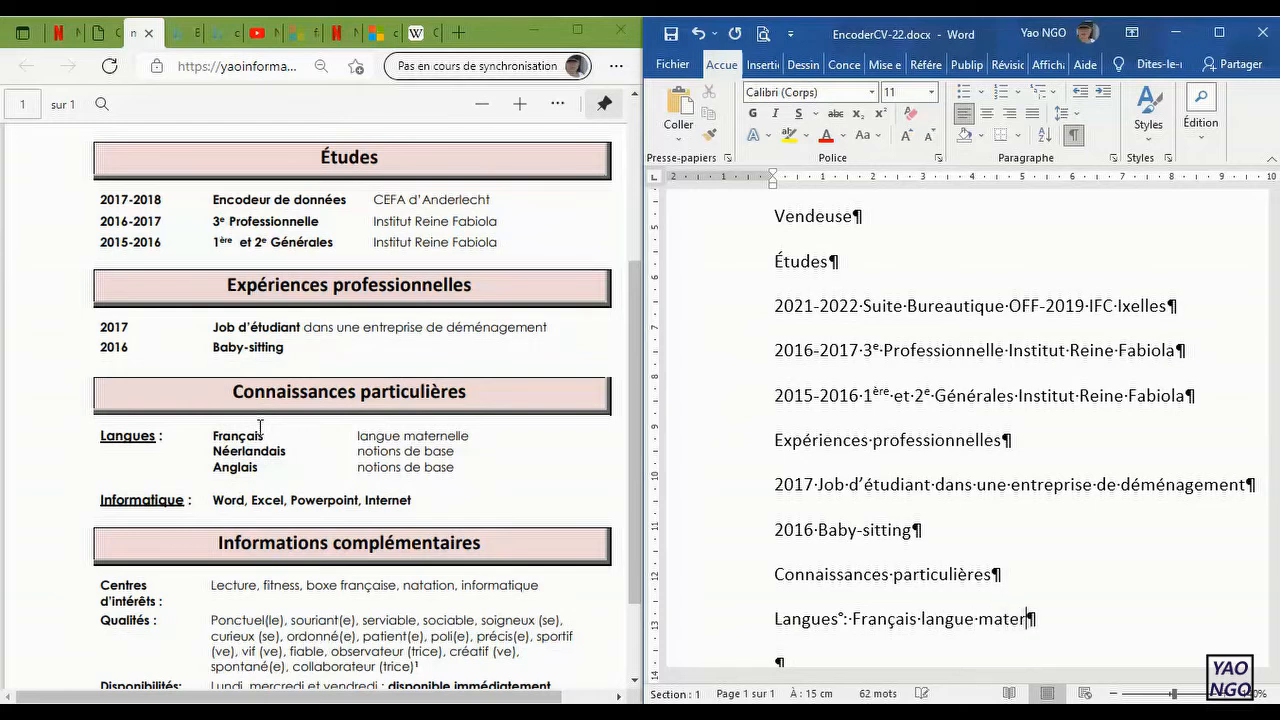
pyautogui.write('nelle')
pyautogui.press('Return')
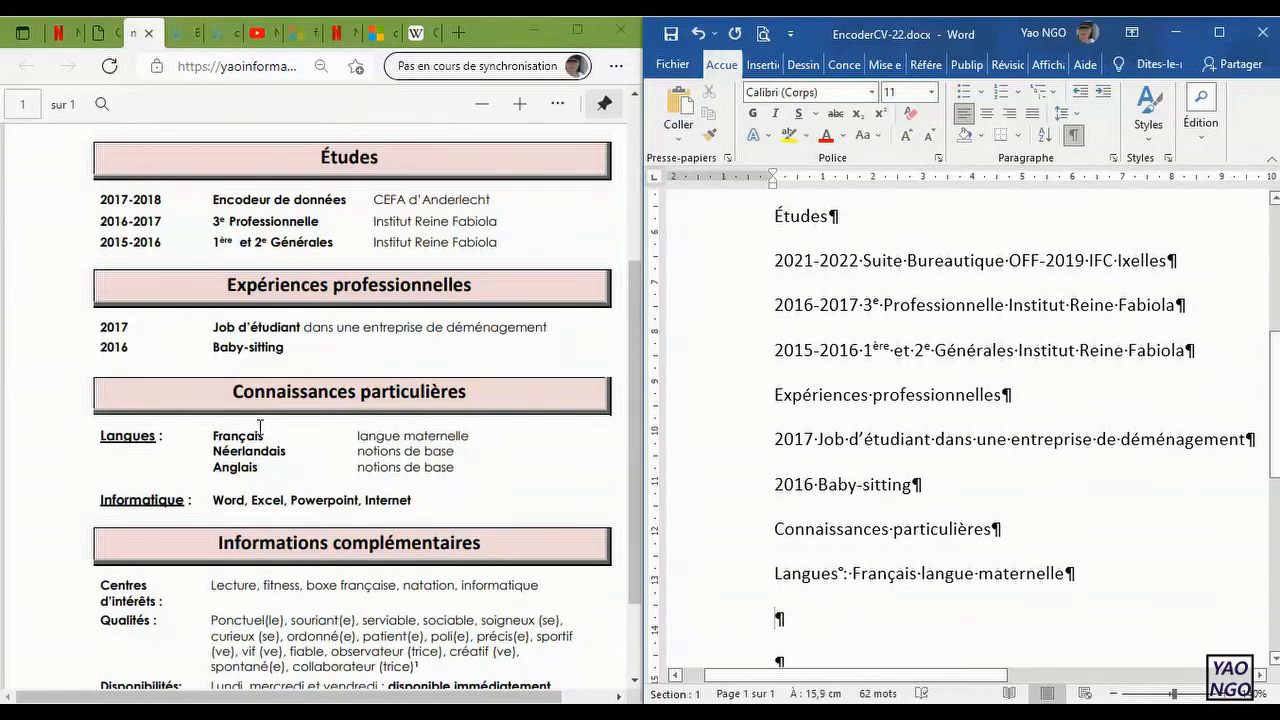
# Step: Add the second language line "Néerlandais notion de base", followed by a new paragraph
pyautogui.write('néerlandais notion de base')
pyautogui.press('Return')
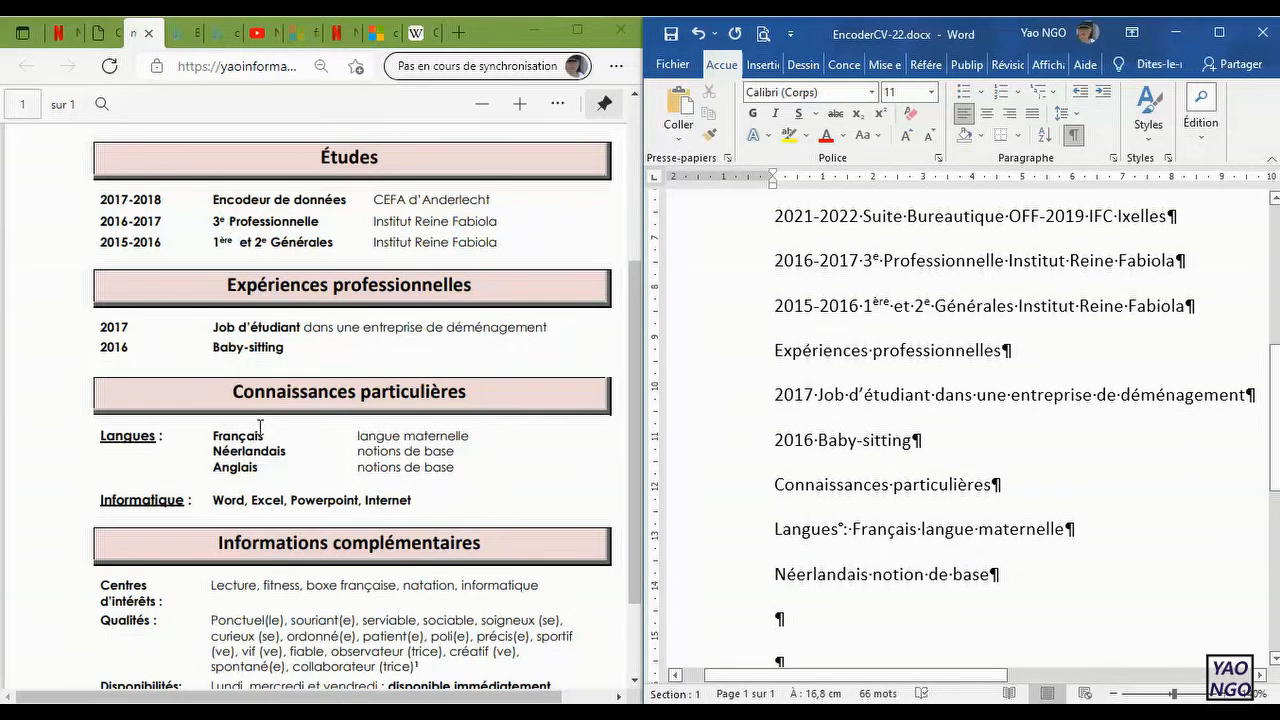
# Step: Add the third language line "Anglais notion de base", followed by a new paragraph
pyautogui.write('Anglais notion ')
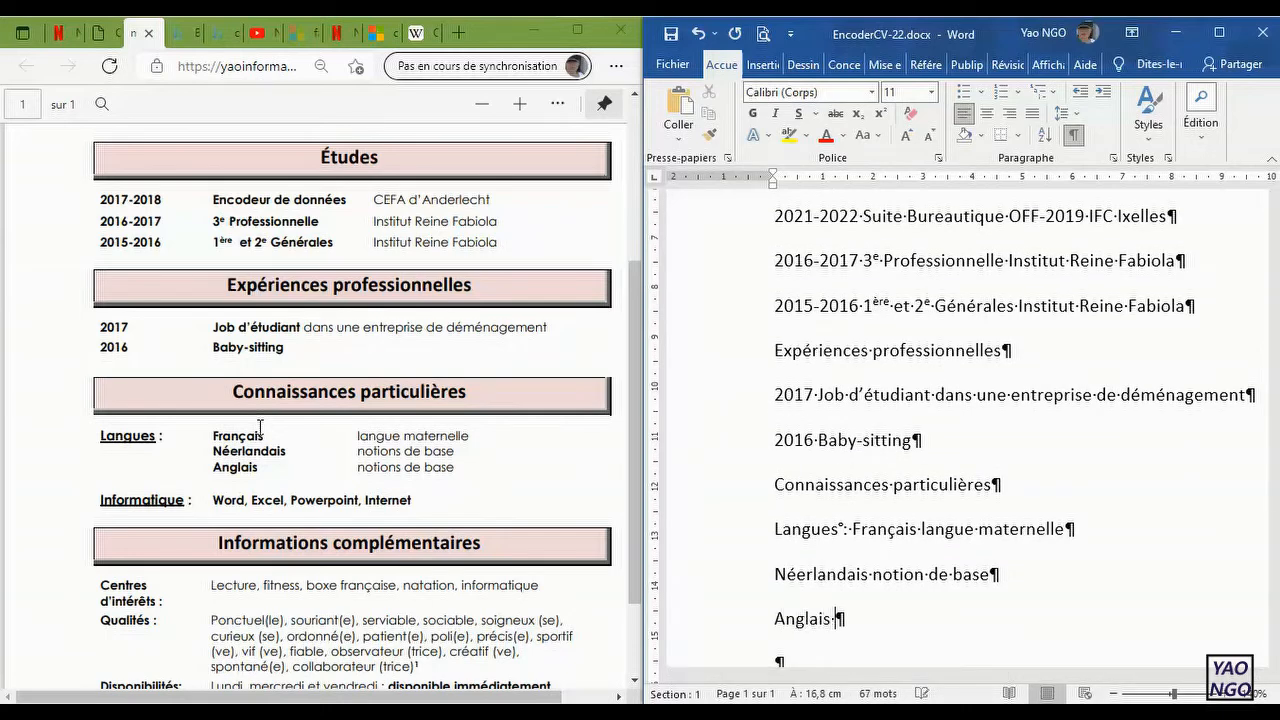
pyautogui.write('de base')
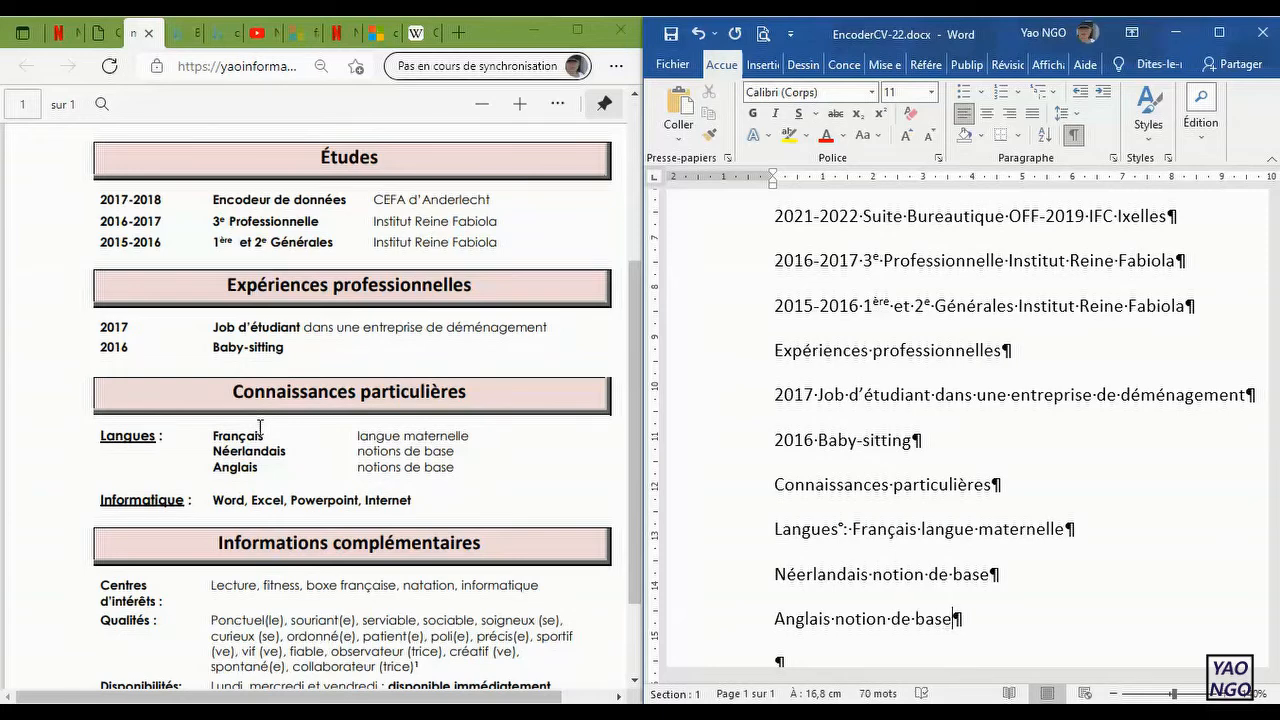
pyautogui.press('Return')
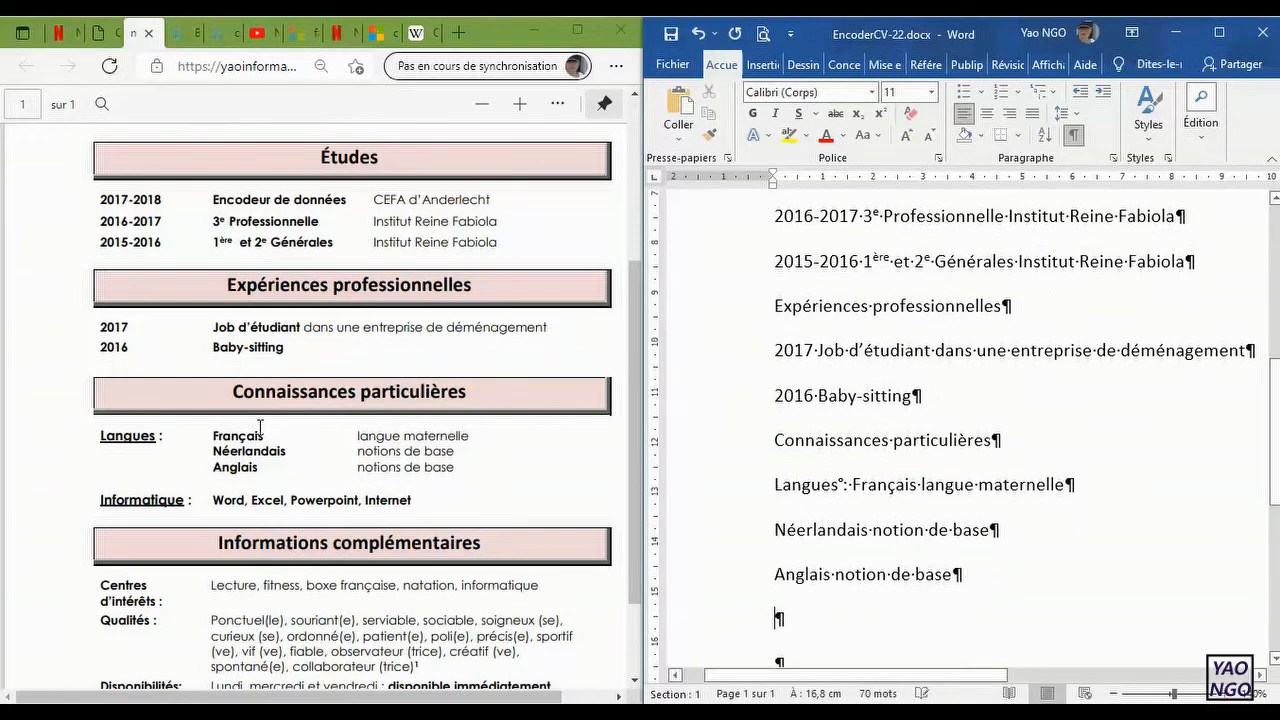
# Step: Add the line "Informatique : Word-Excel-PowerPoint-Internet" below the languages and save the document
pyautogui.write('Info')
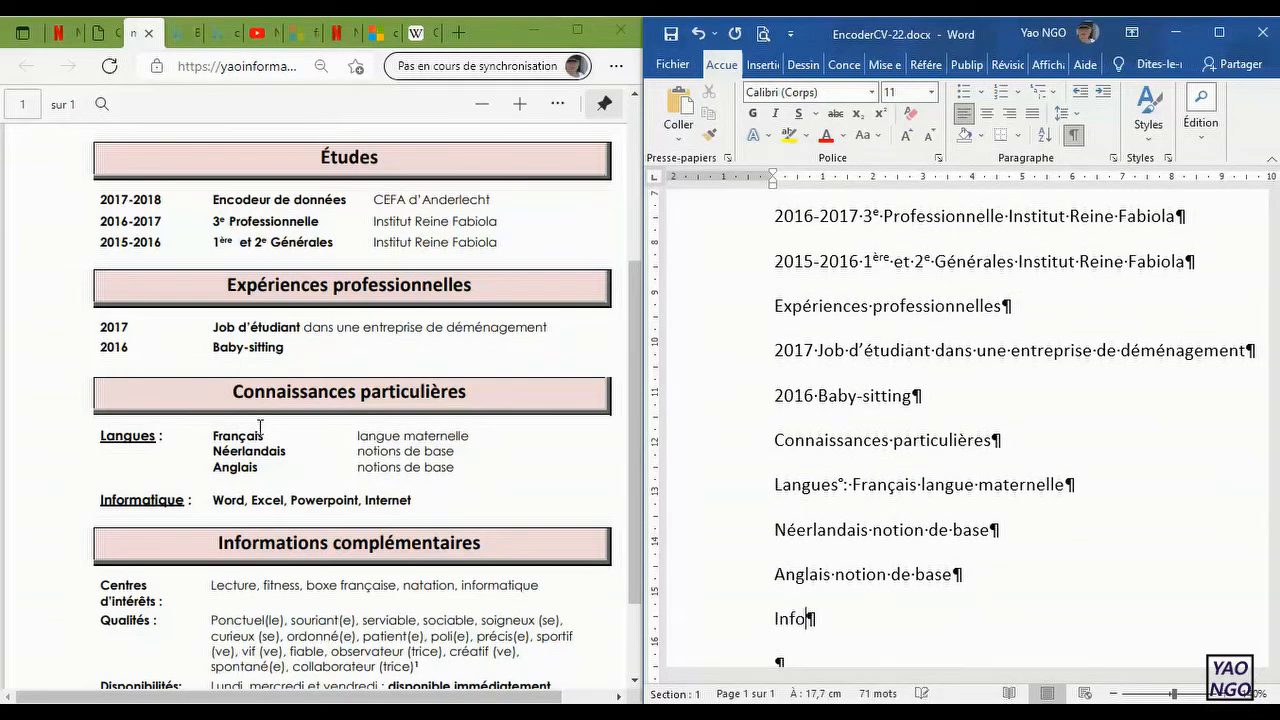
pyautogui.write('rmatique :')
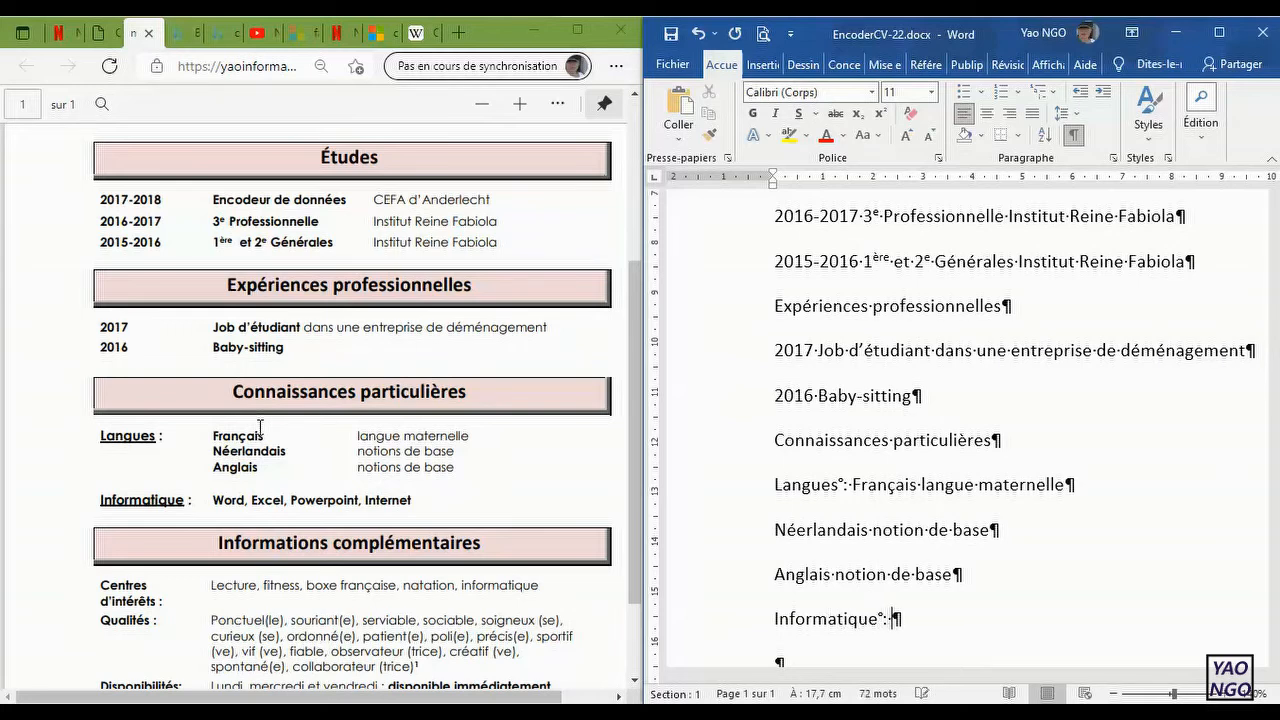
pyautogui.write(' Word Ex')
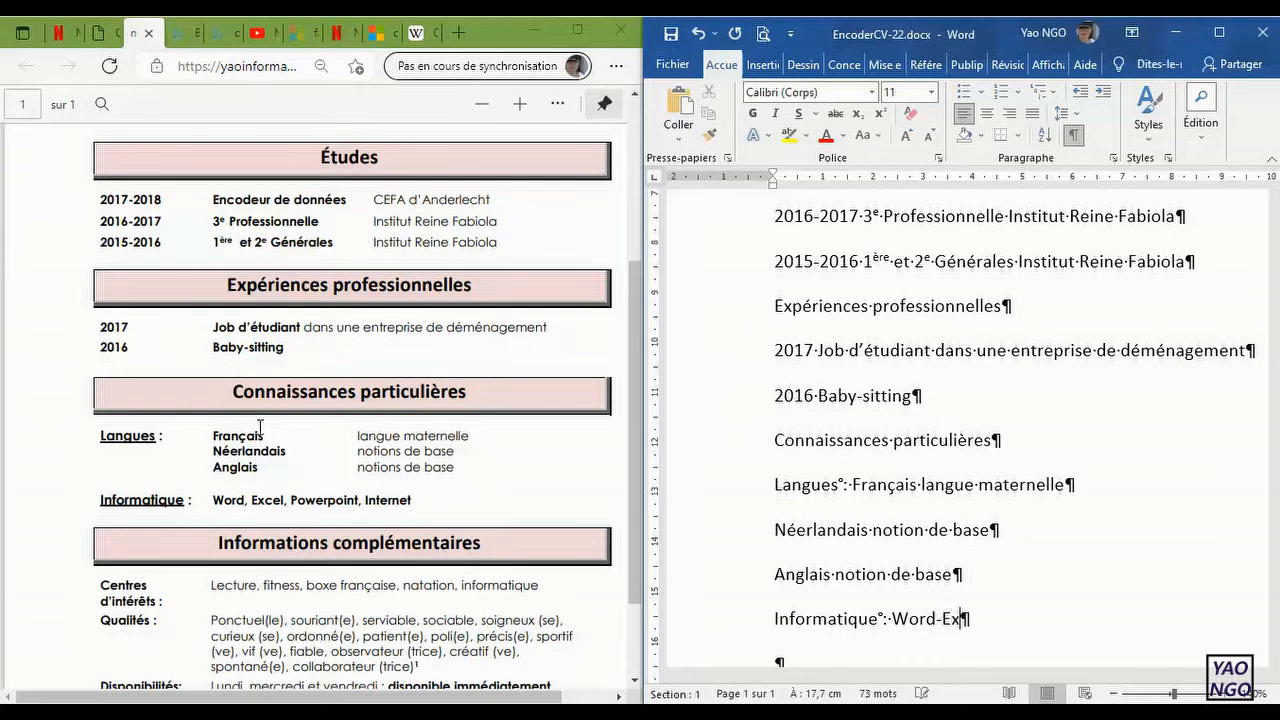
pyautogui.write('cel PowerPoin')
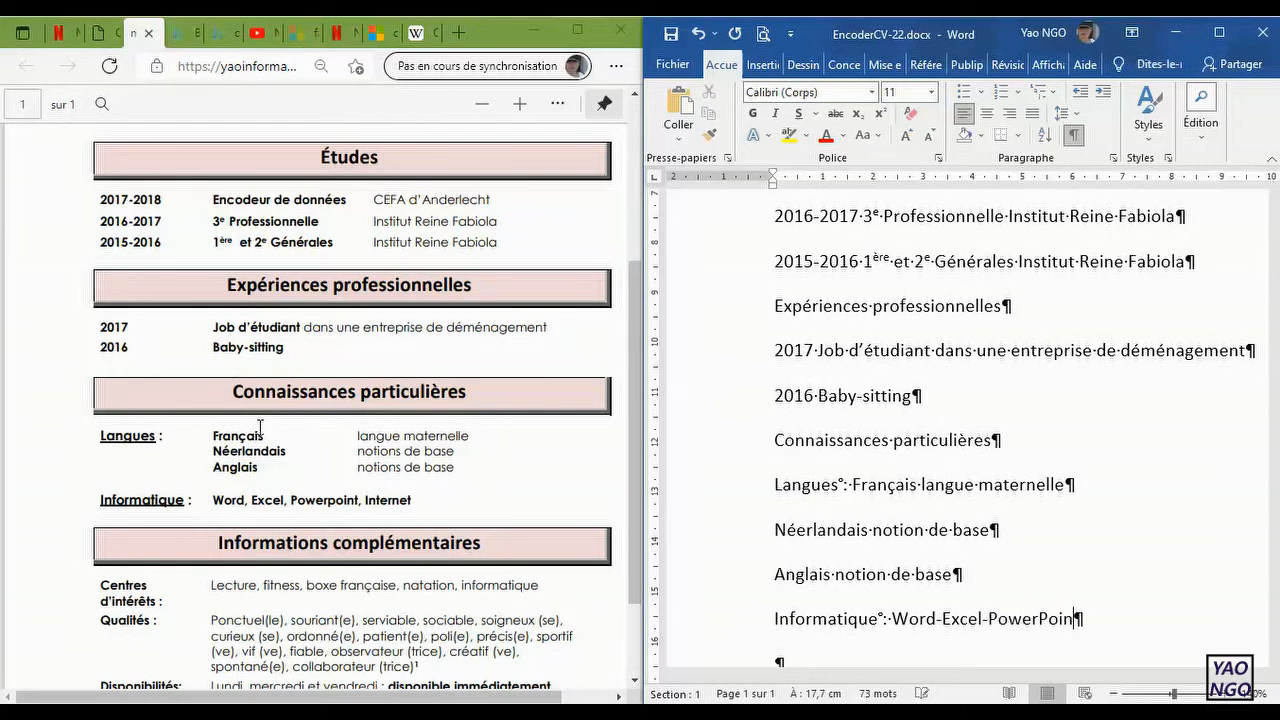
pyautogui.write('t-Internet')
pyautogui.click(674, 38)
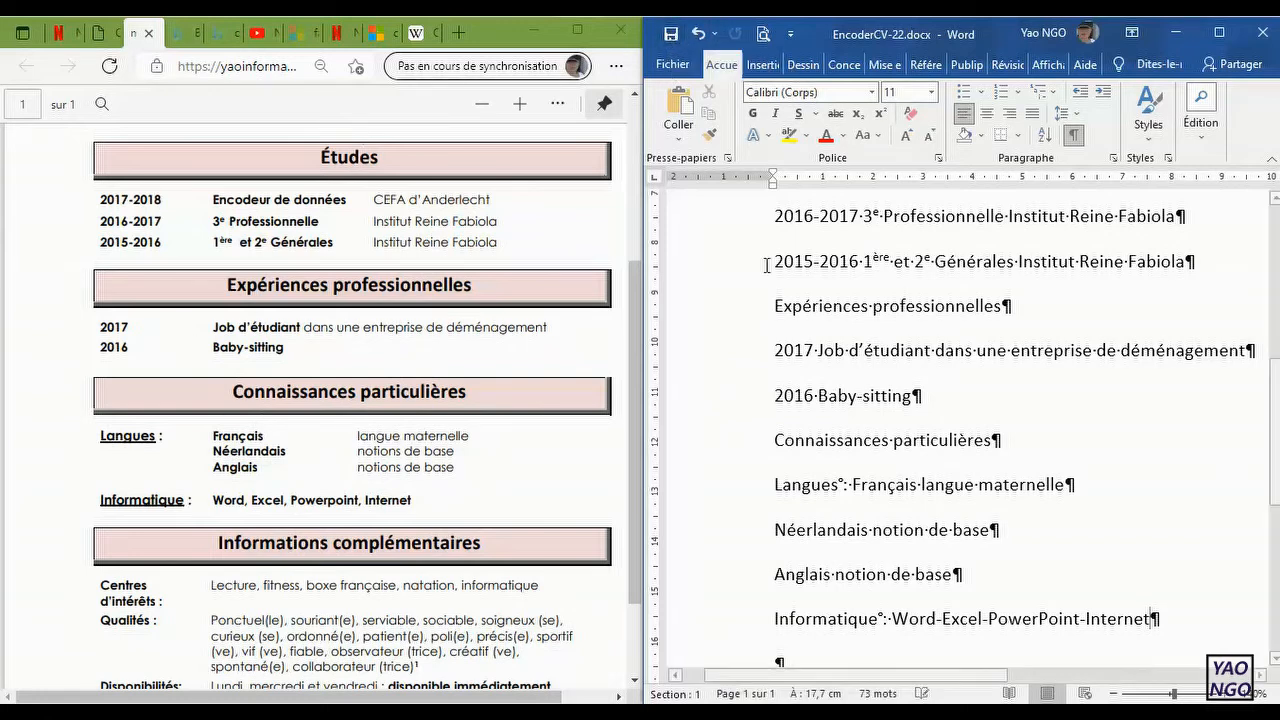
# Step: Enter the heading "Informations complémentaires" in the last empty paragraph and start a new paragraph below it
pyautogui.scroll(-3, 1022, 515)
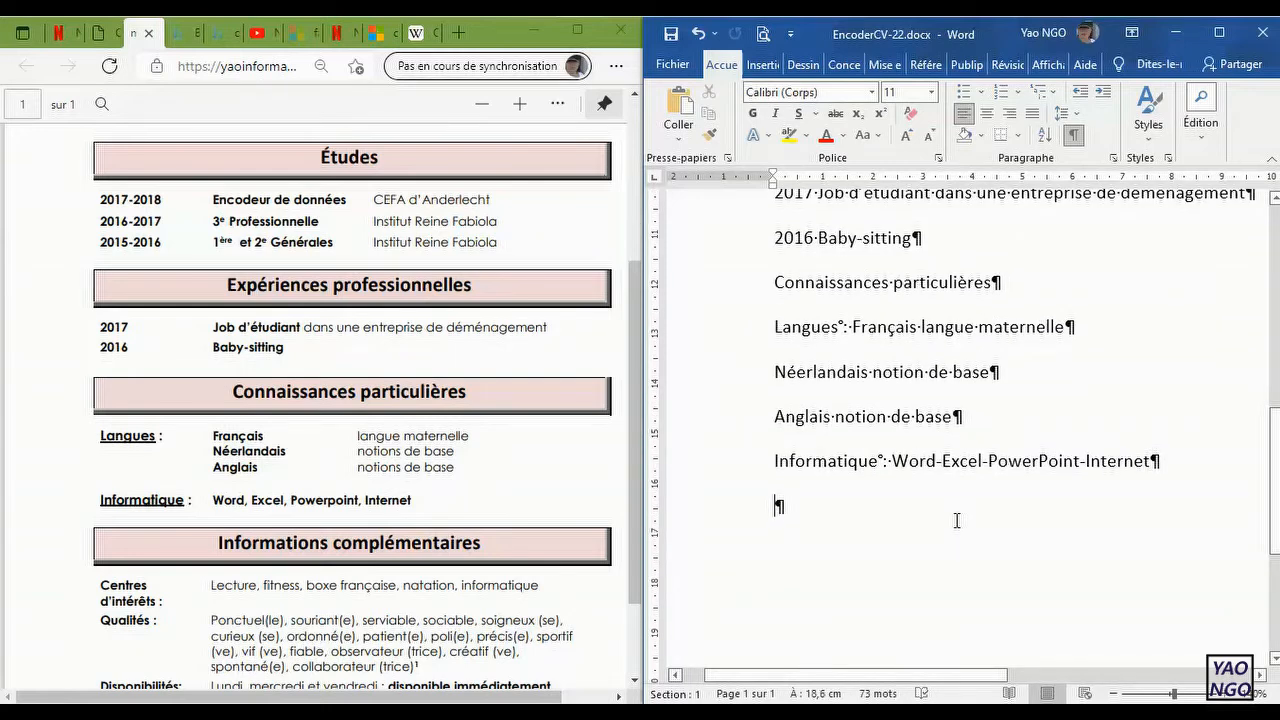
pyautogui.write('Informations complémentaires')
pyautogui.press('Return')
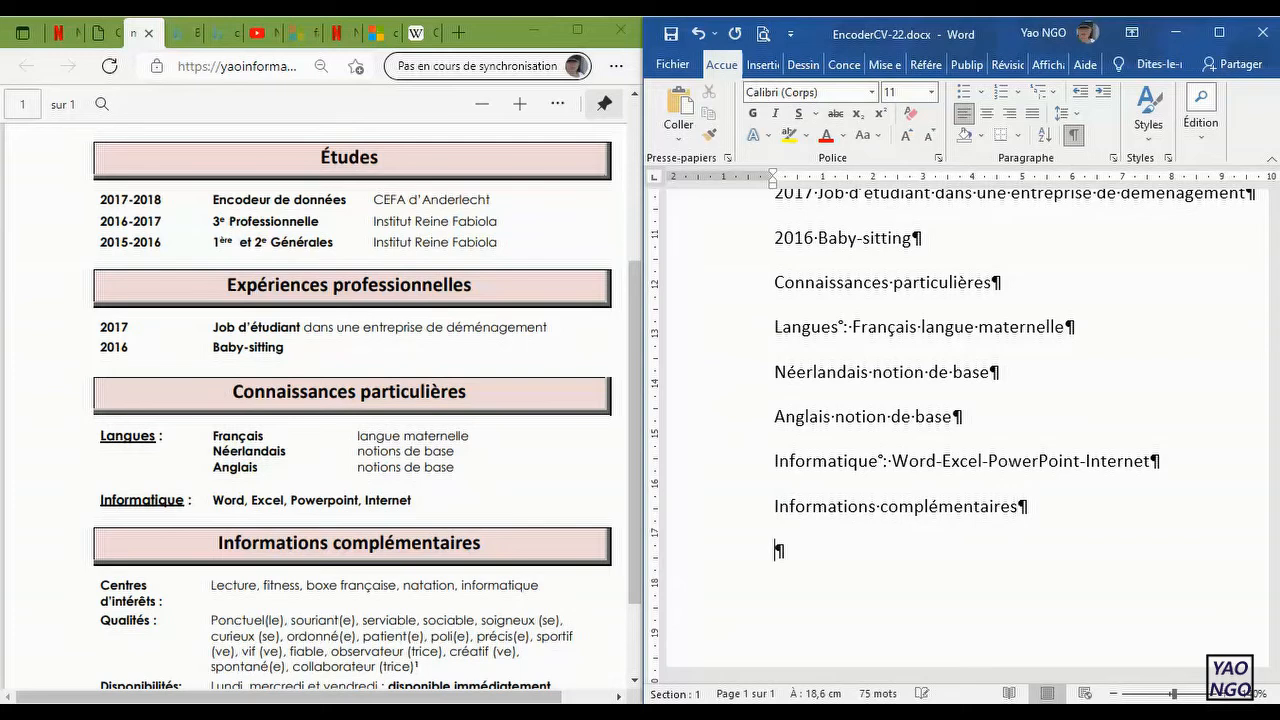
# Step: Start the interests line under the new heading with "Centre d'intérêts : Lecture"
pyautogui.write("Centre d'intér")
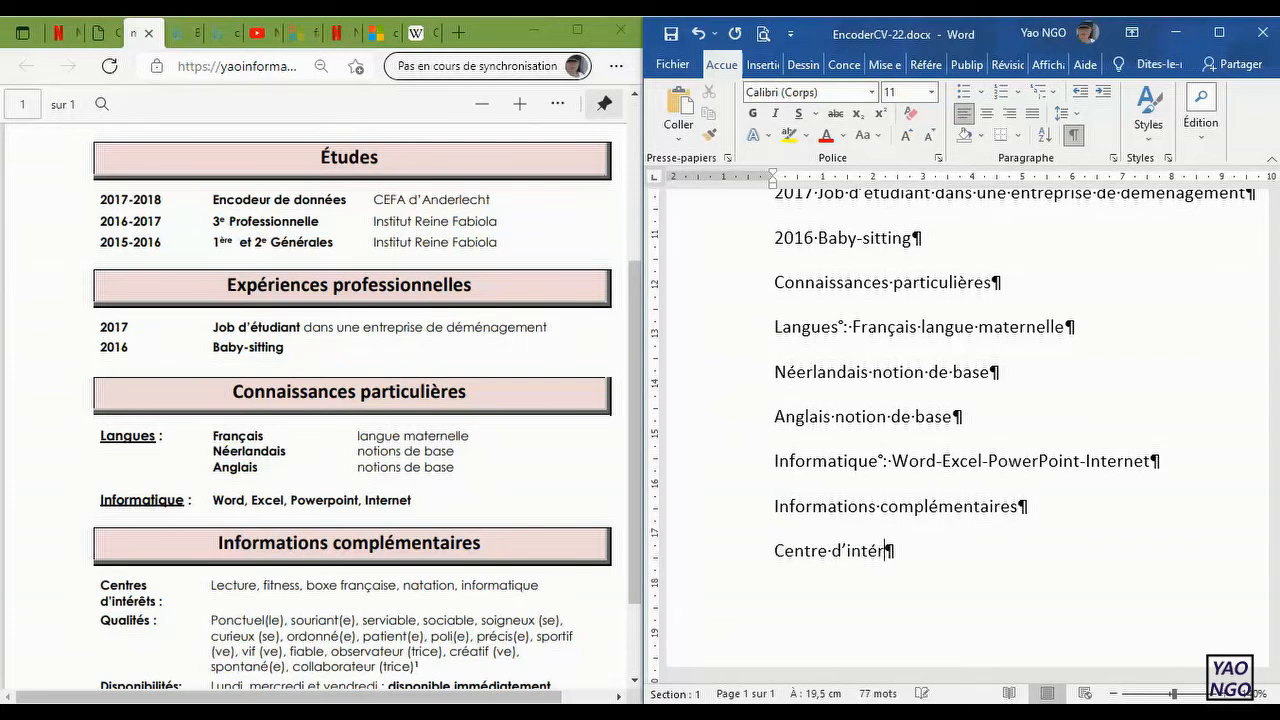
pyautogui.write('êts :')
pyautogui.write('lec')
pyautogui.press('BackSpace')
pyautogui.press('BackSpace')
pyautogui.press('BackSpace')
pyautogui.write('Lectu')
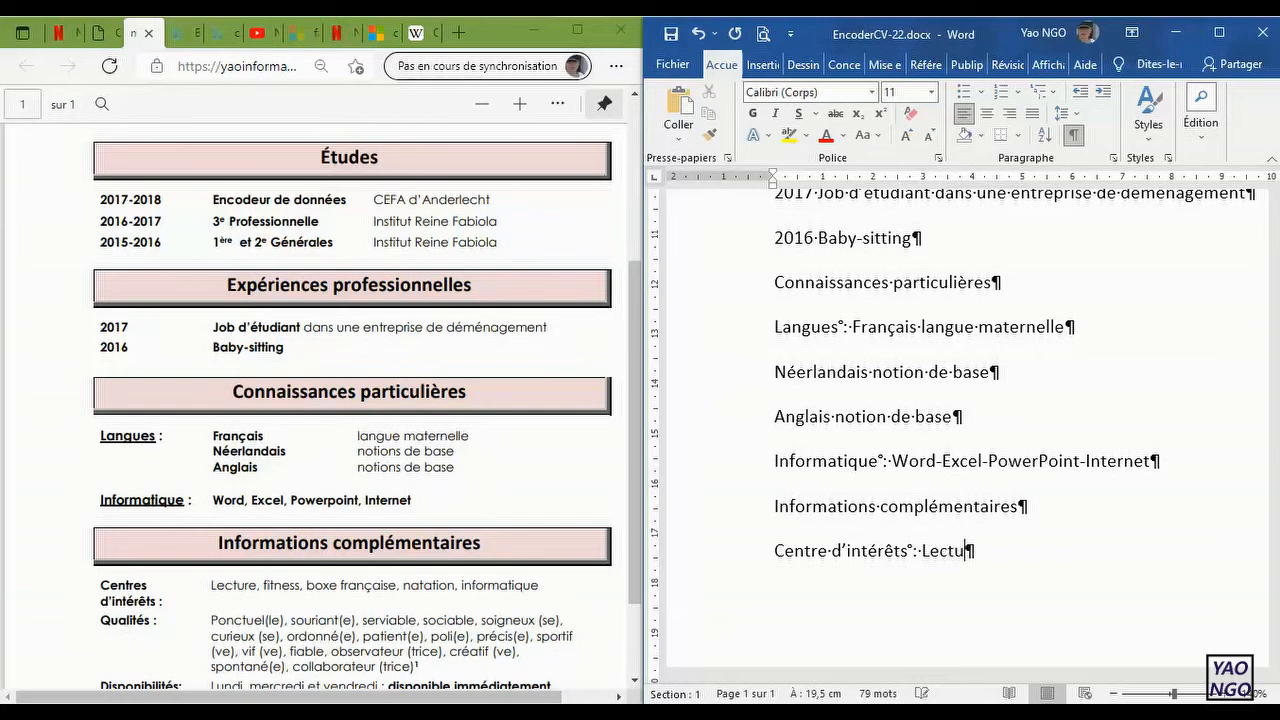
pyautogui.write('re, fitness, b')
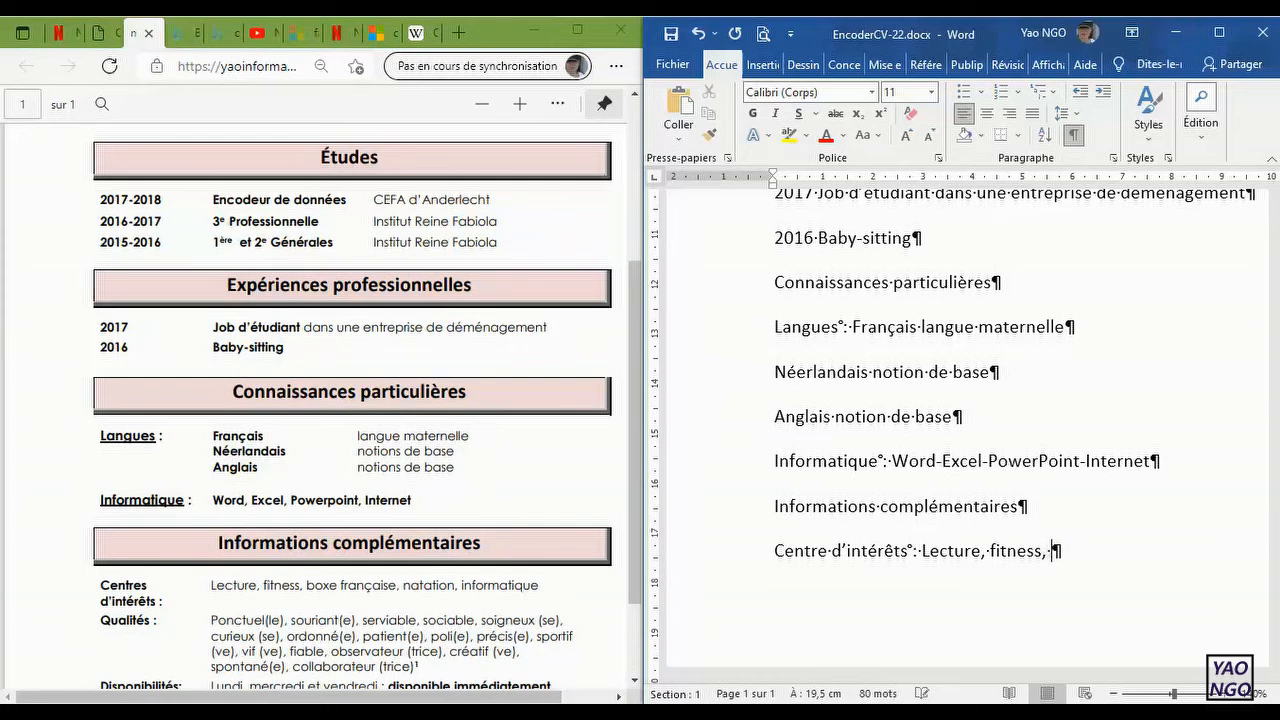
# Step: Complete the interests line with ", fitness, natation, informatique" and start a new paragraph
pyautogui.press('BackSpace')
pyautogui.write('natio')
pyautogui.press('BackSpace')
pyautogui.press('BackSpace')
pyautogui.write('ation, informatique')
pyautogui.press('Return')
# Step: Start the qualities line with "Qualités : ponctuelle, serviable", following the list in the model CV
pyautogui.write('qualités')
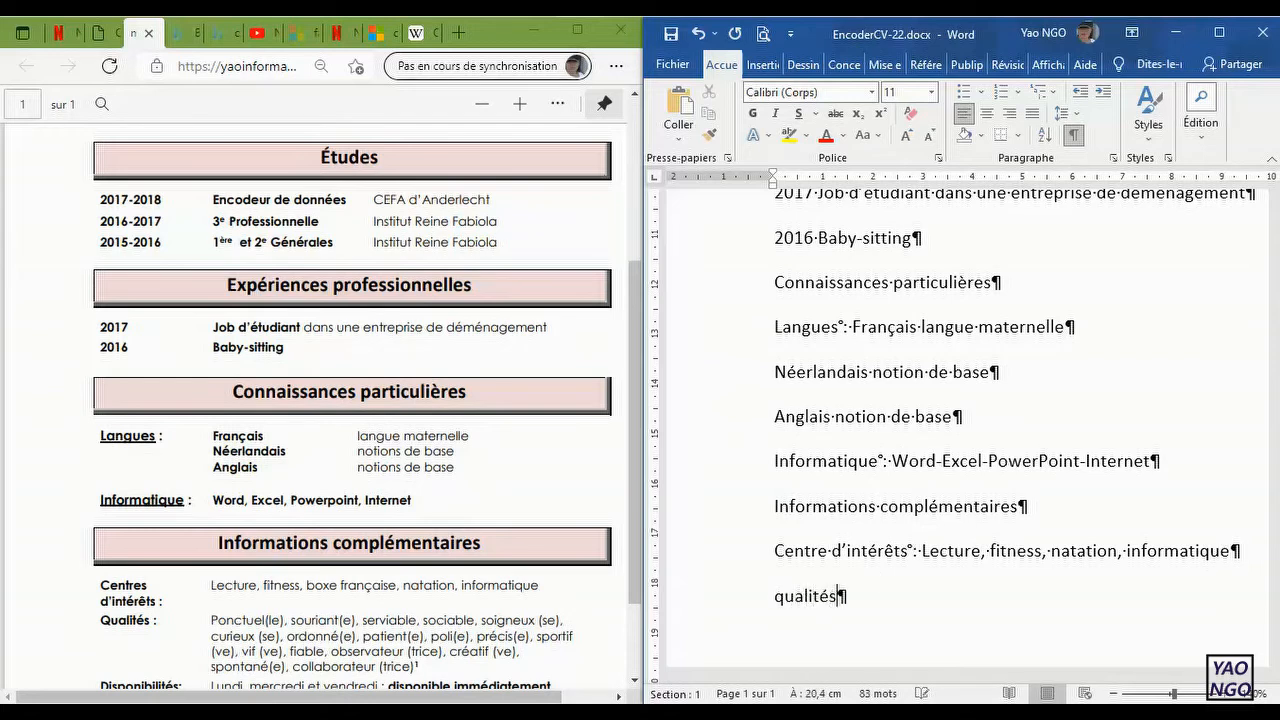
pyautogui.write(':')
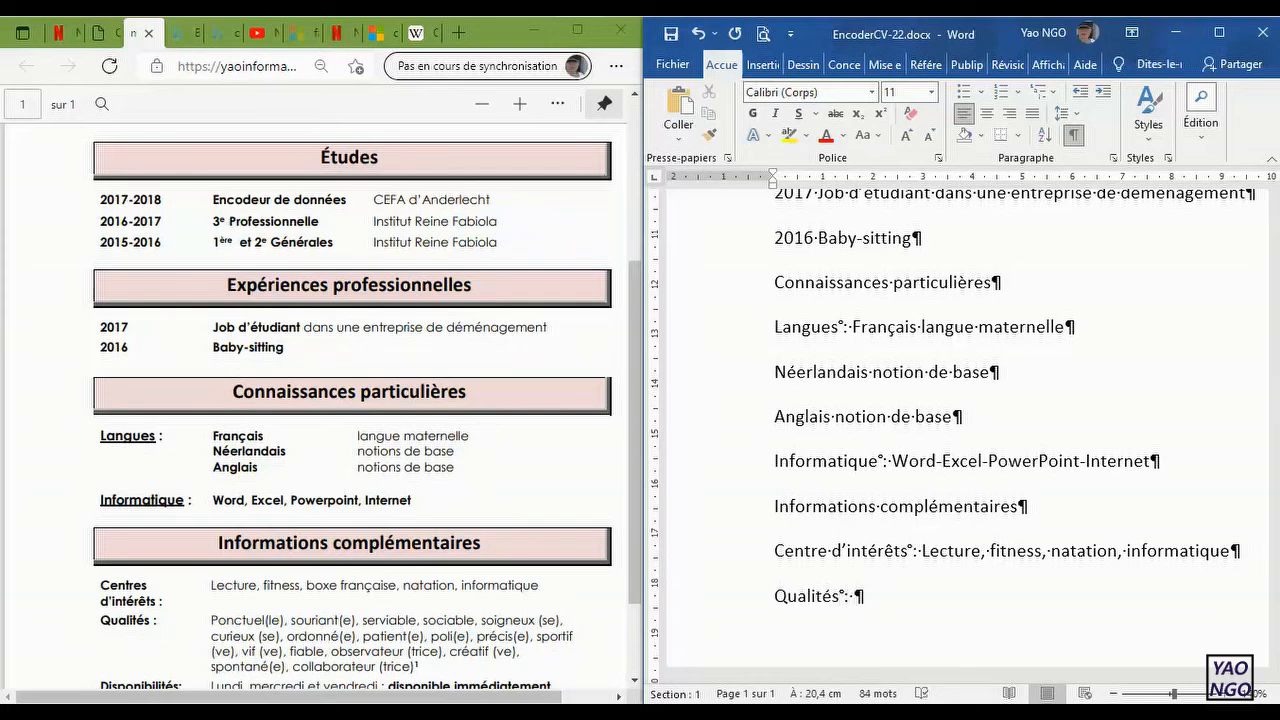
pyautogui.moveTo(637, 523); pyautogui.dragTo(639, 574)
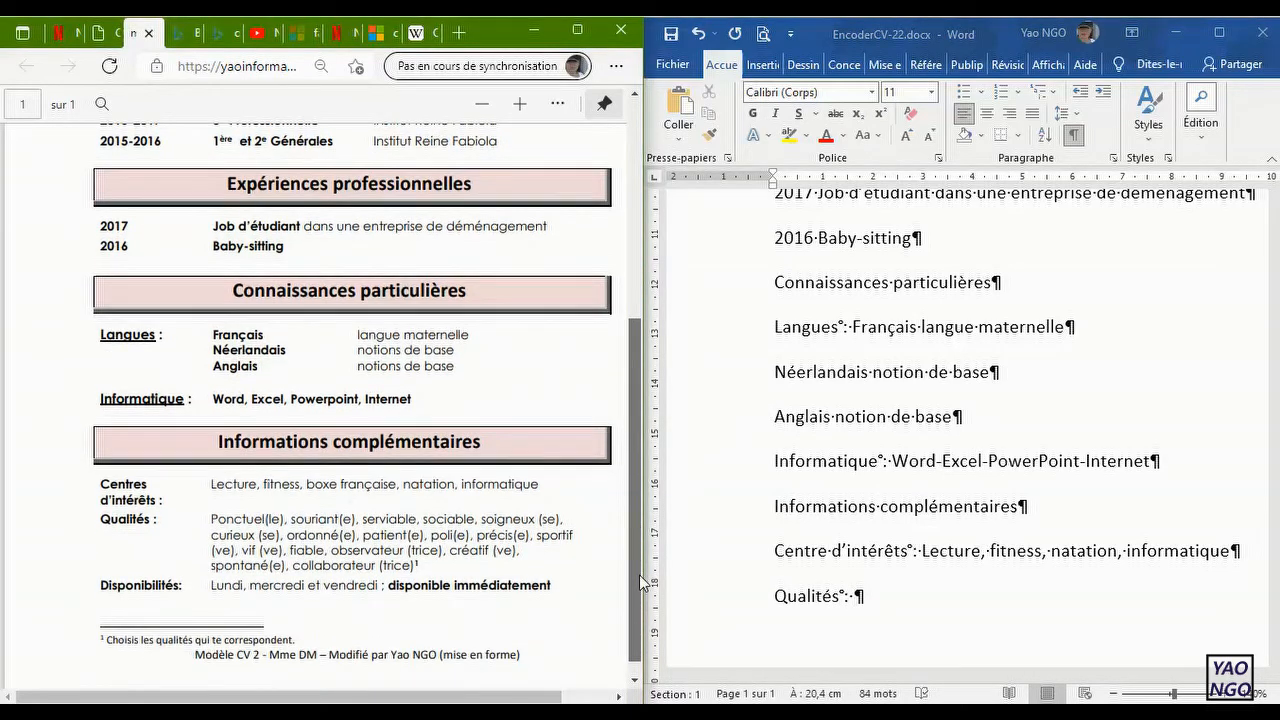
pyautogui.click(890, 603)
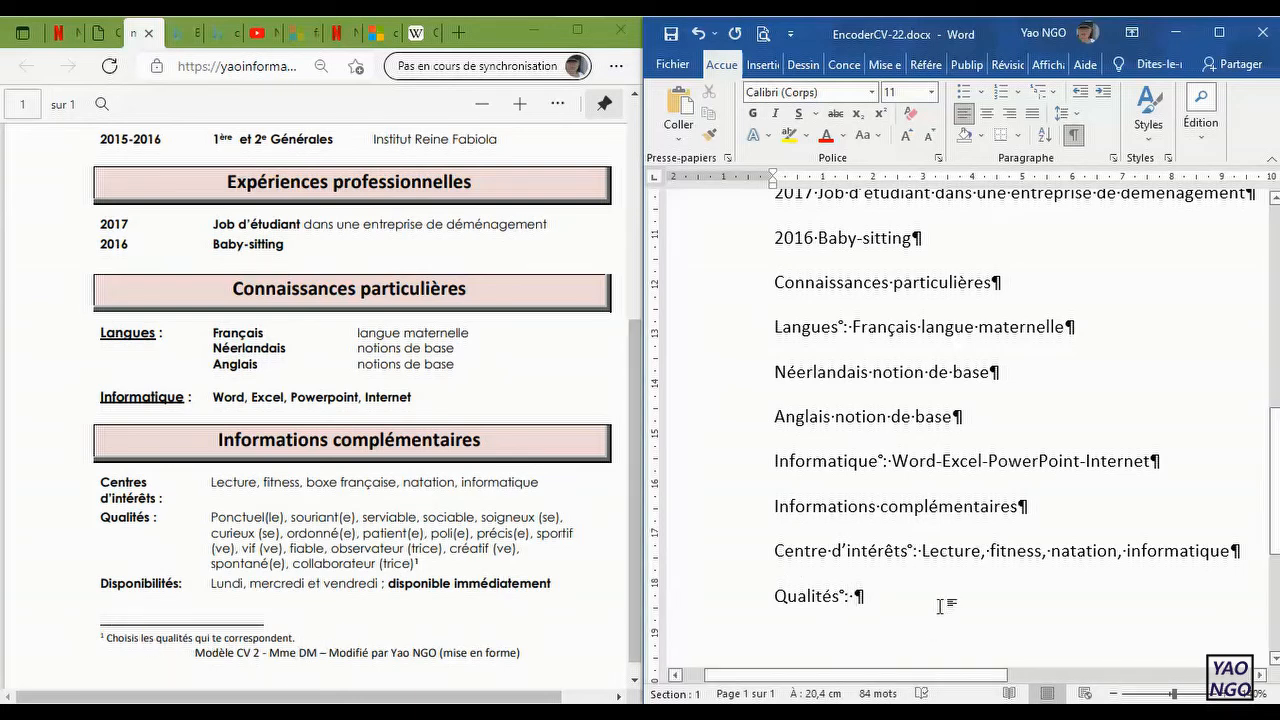
pyautogui.write('ponctuelle')
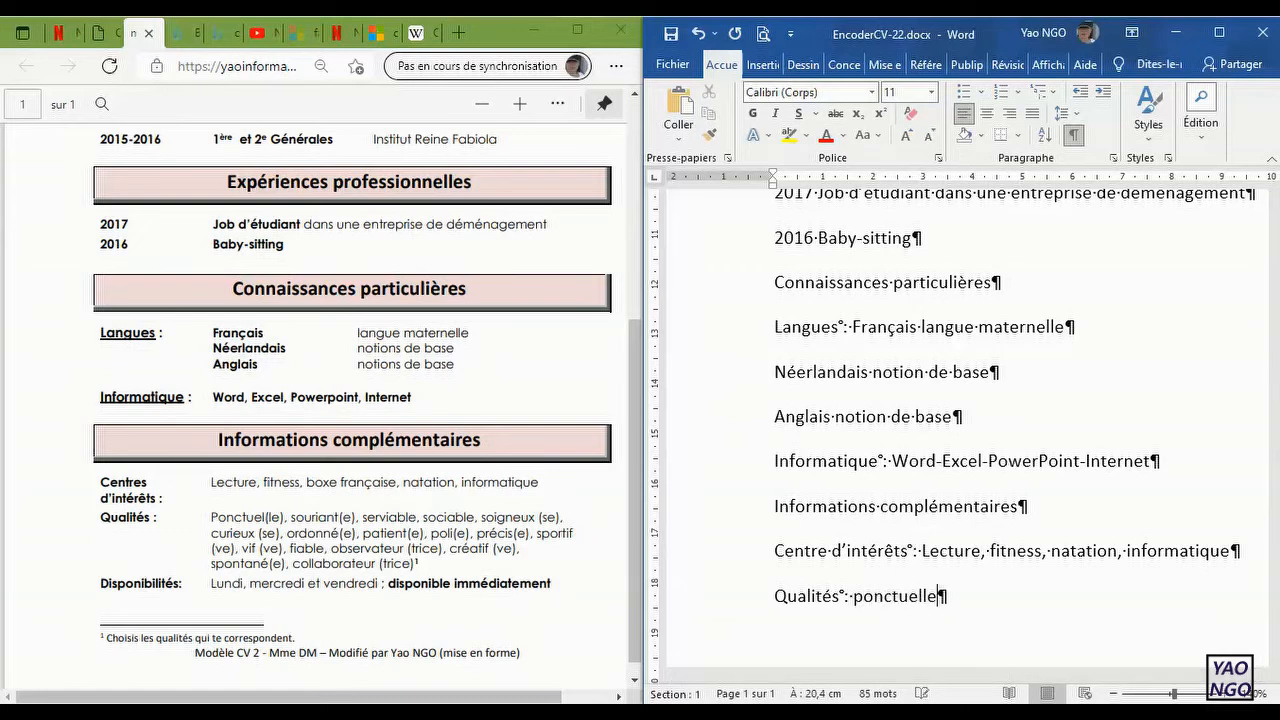
pyautogui.write(', serviable')
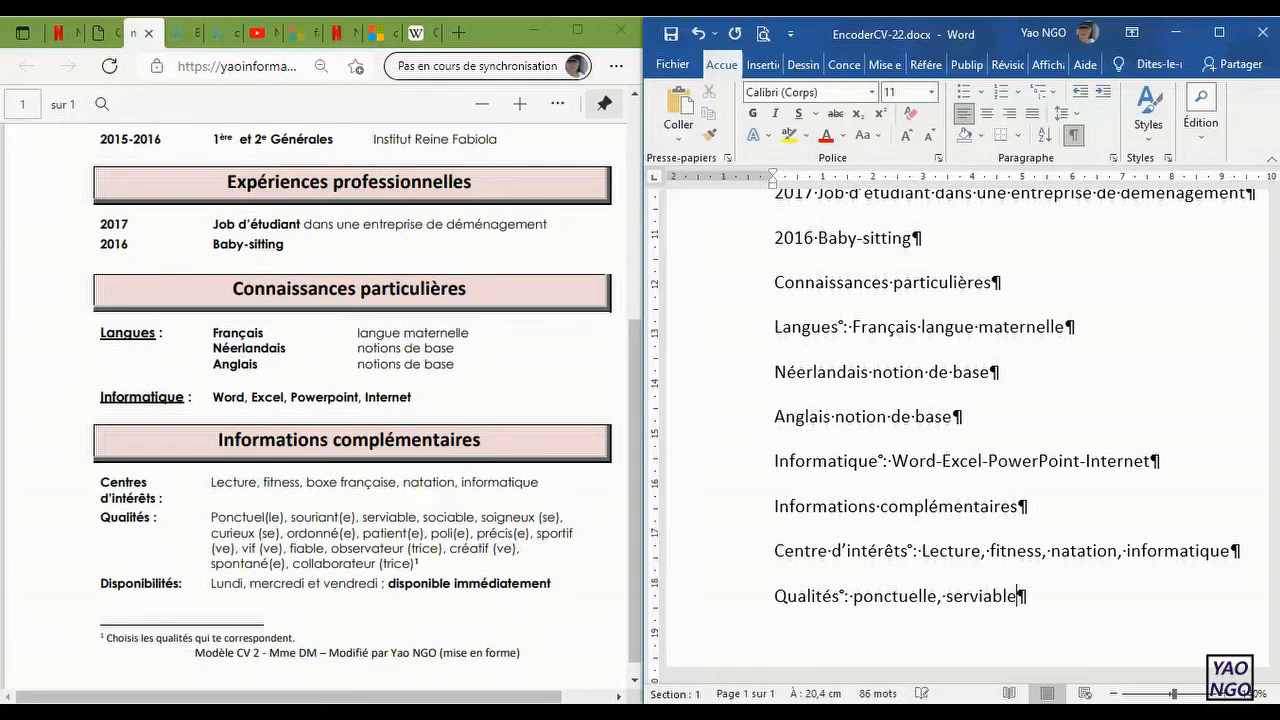
pyautogui.write(', soign')
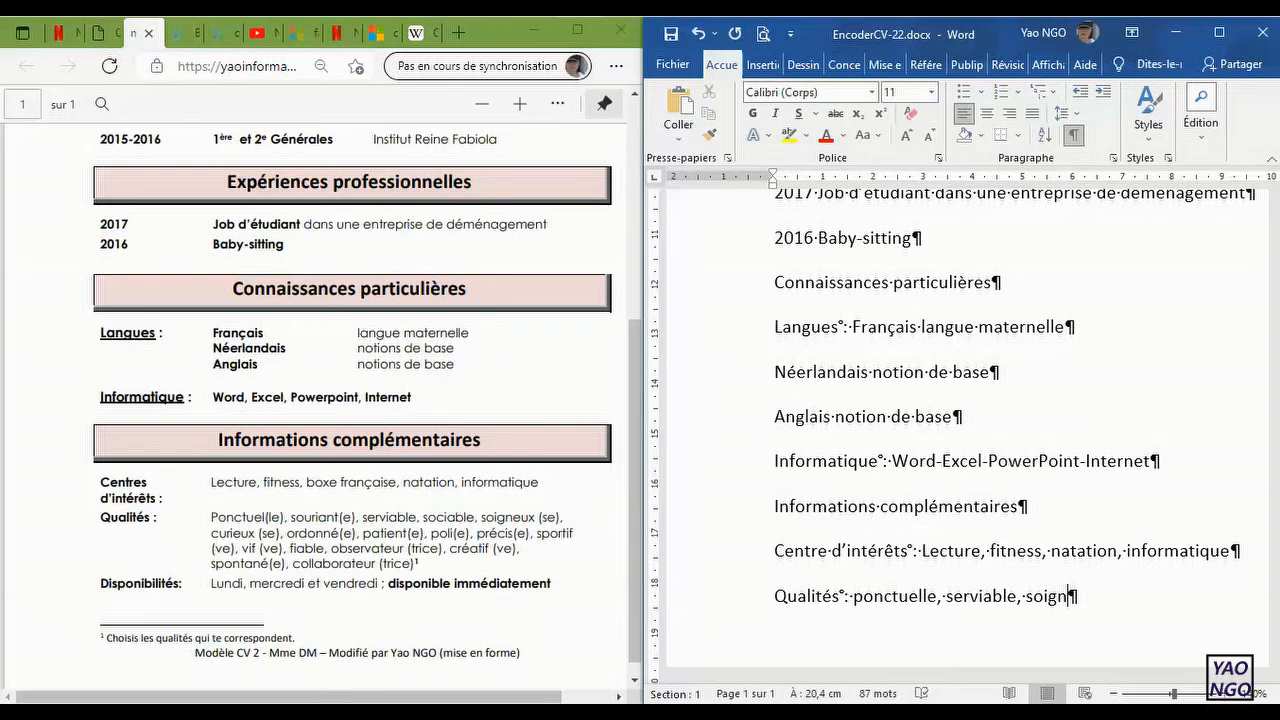
pyautogui.write('euse.')
# Step: Complete the qualities line with ", soigneuse", without a final period
pyautogui.press('BackSpace')
# Step: Add the label "Disponibilités :" in a new paragraph below the qualities line
pyautogui.write('Dis')
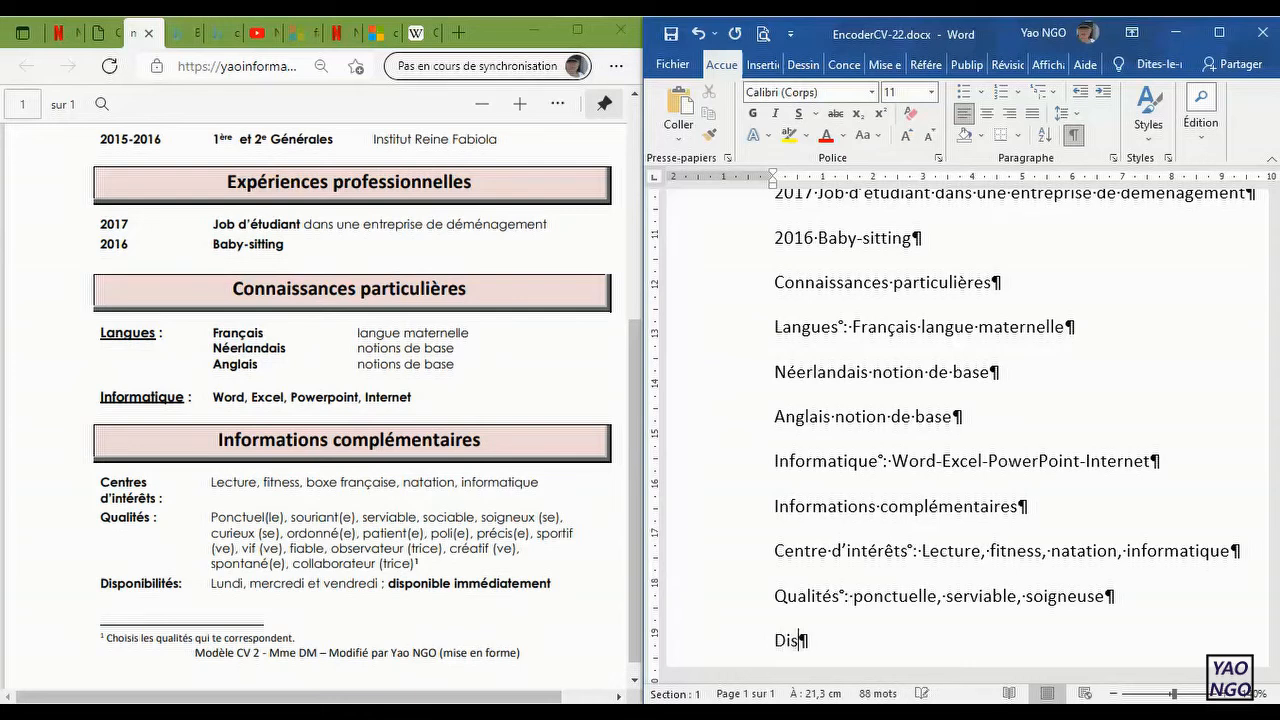
pyautogui.write('ponibi')
pyautogui.write('té')
pyautogui.press('BackSpace')
pyautogui.press('BackSpace')
pyautogui.write('lités : ')
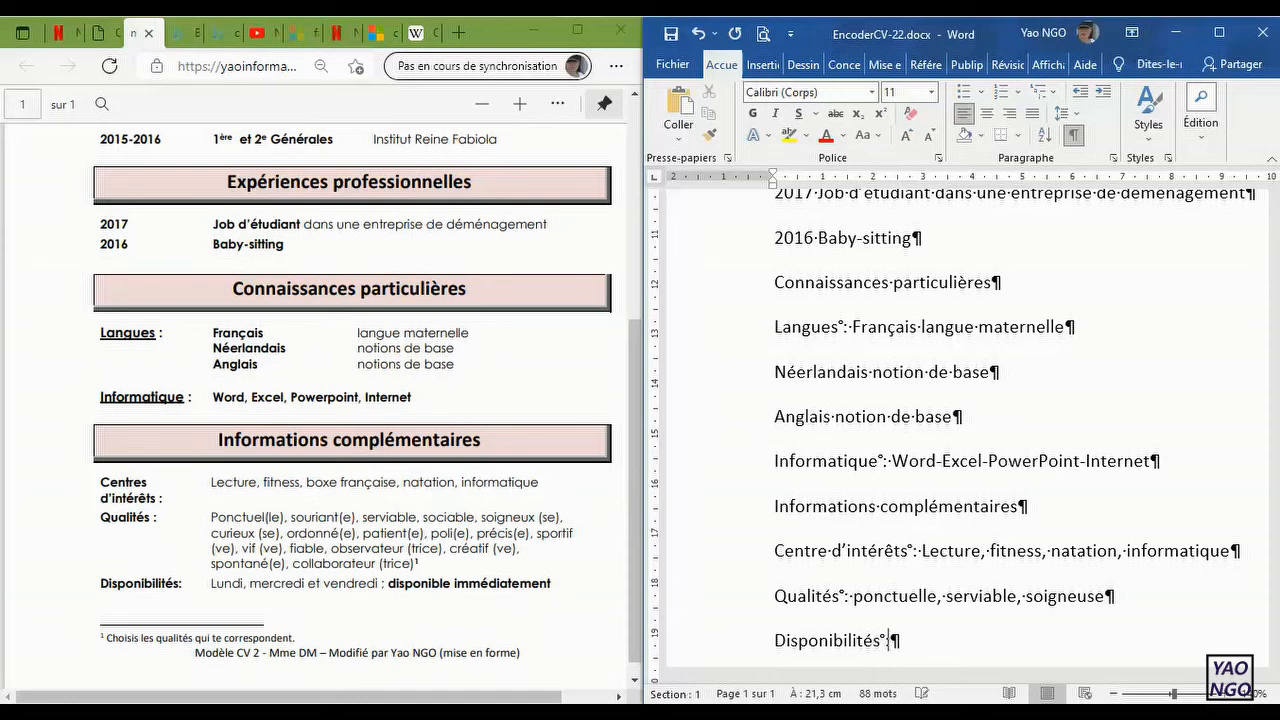
pyautogui.write('disponibl')
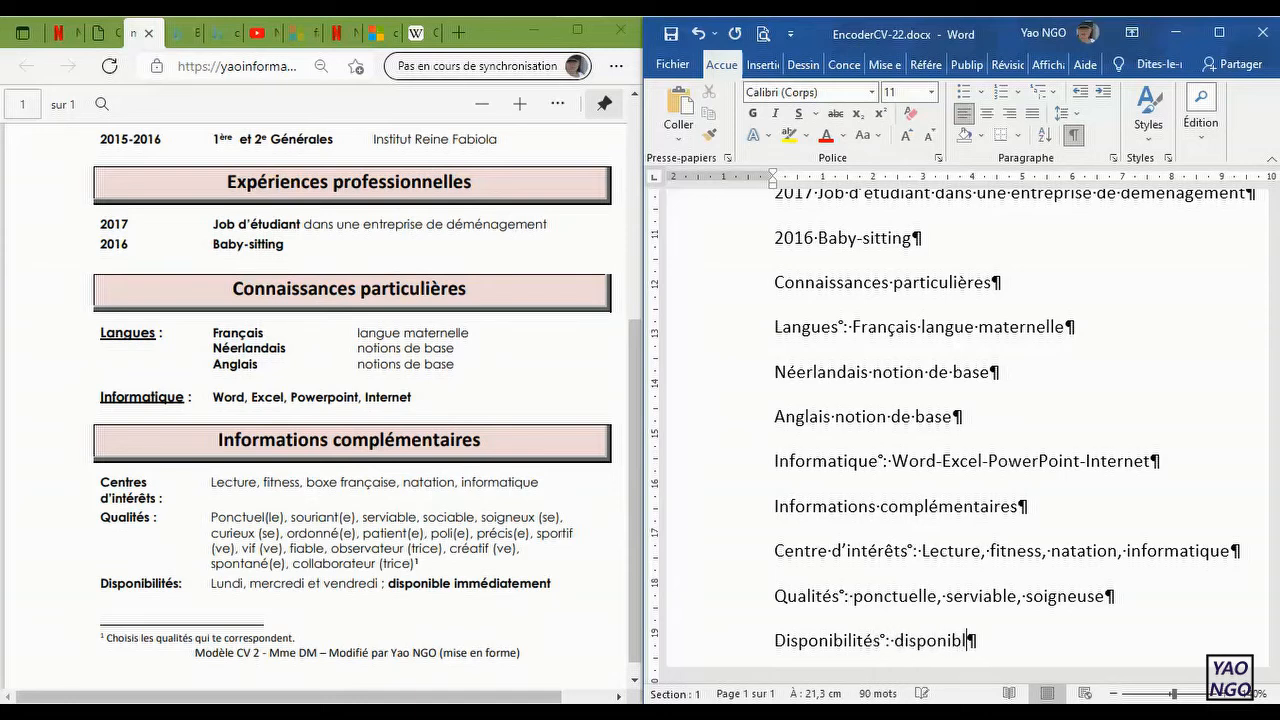
pyautogui.write('e immédiae')
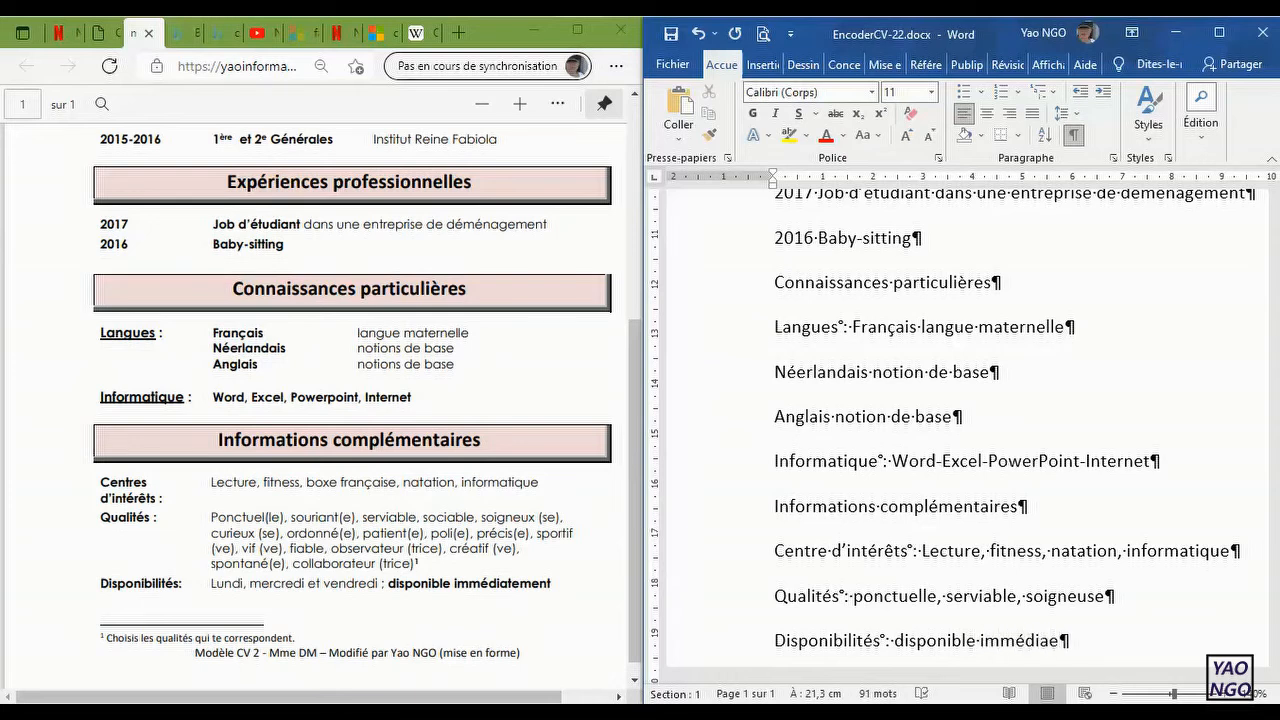
# Step: Complete the availability line with "disponible immédiatement"
pyautogui.press('BackSpace')
pyautogui.write('tement')
# Step: Bring the end of the model CV into view and zoom out of the Word document to show more of the text
pyautogui.moveTo(635, 646); pyautogui.dragTo(636, 661)
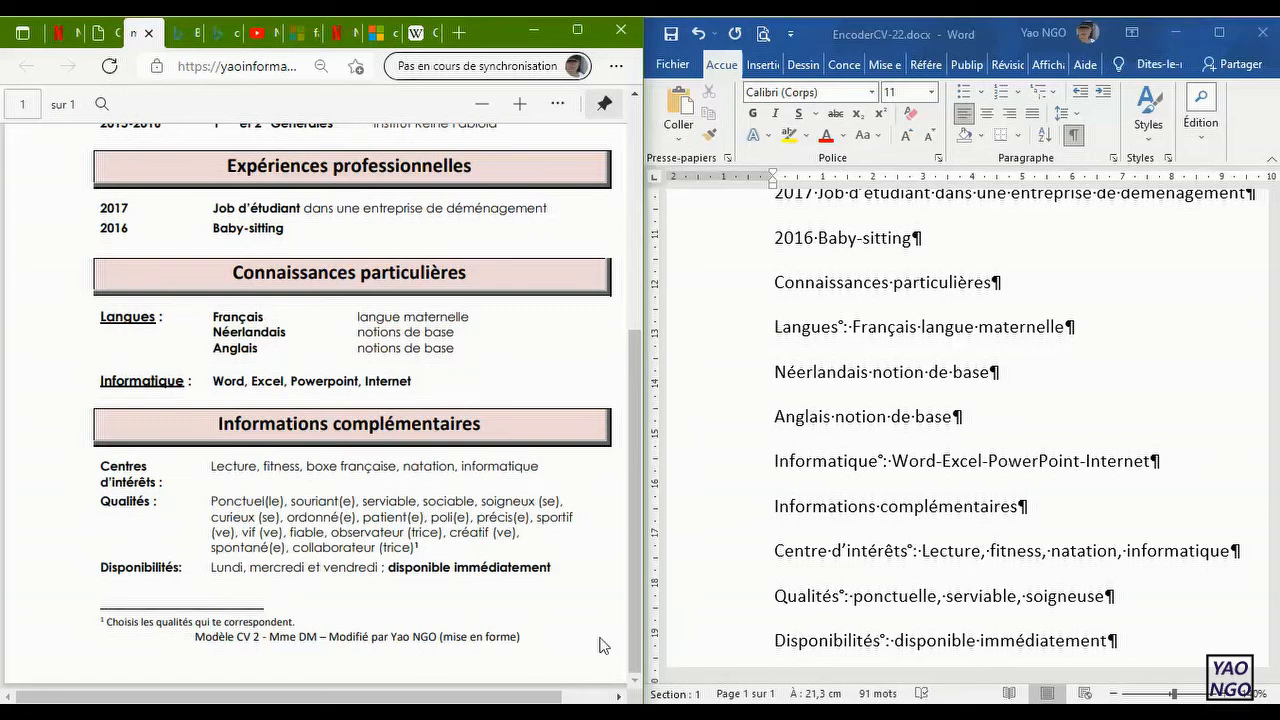
pyautogui.click(1115, 693)
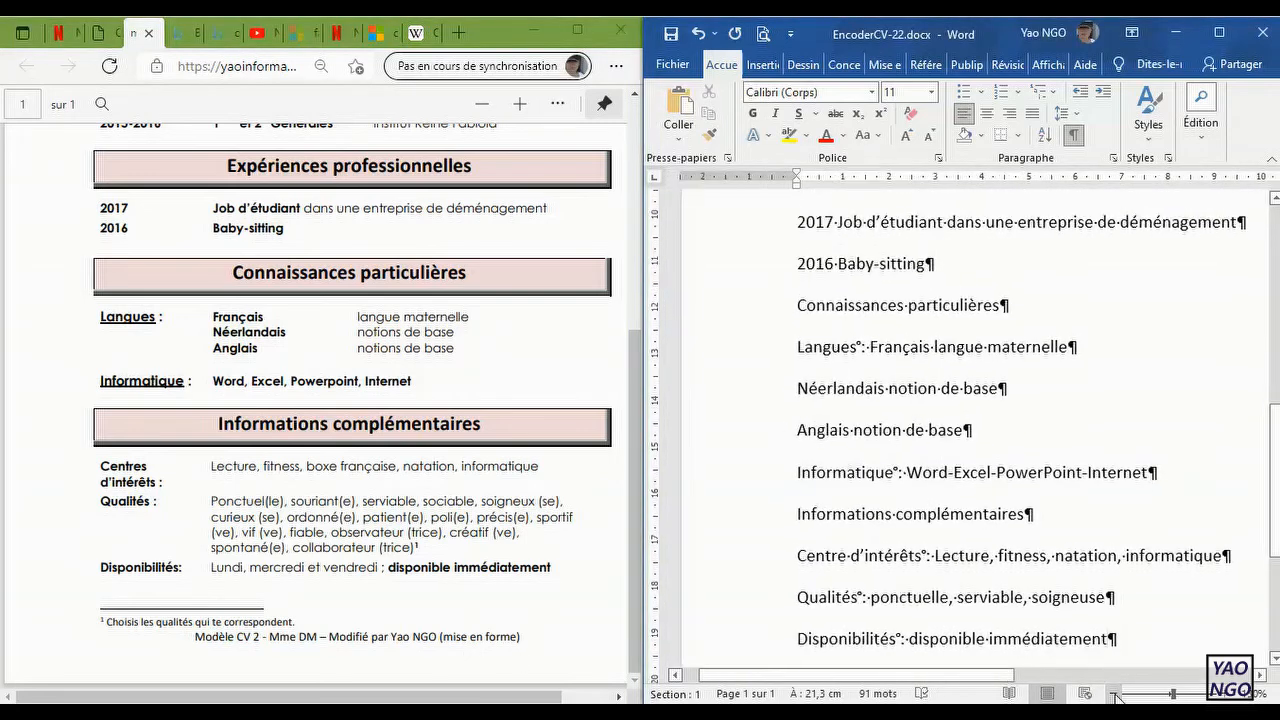
pyautogui.click(1115, 693)
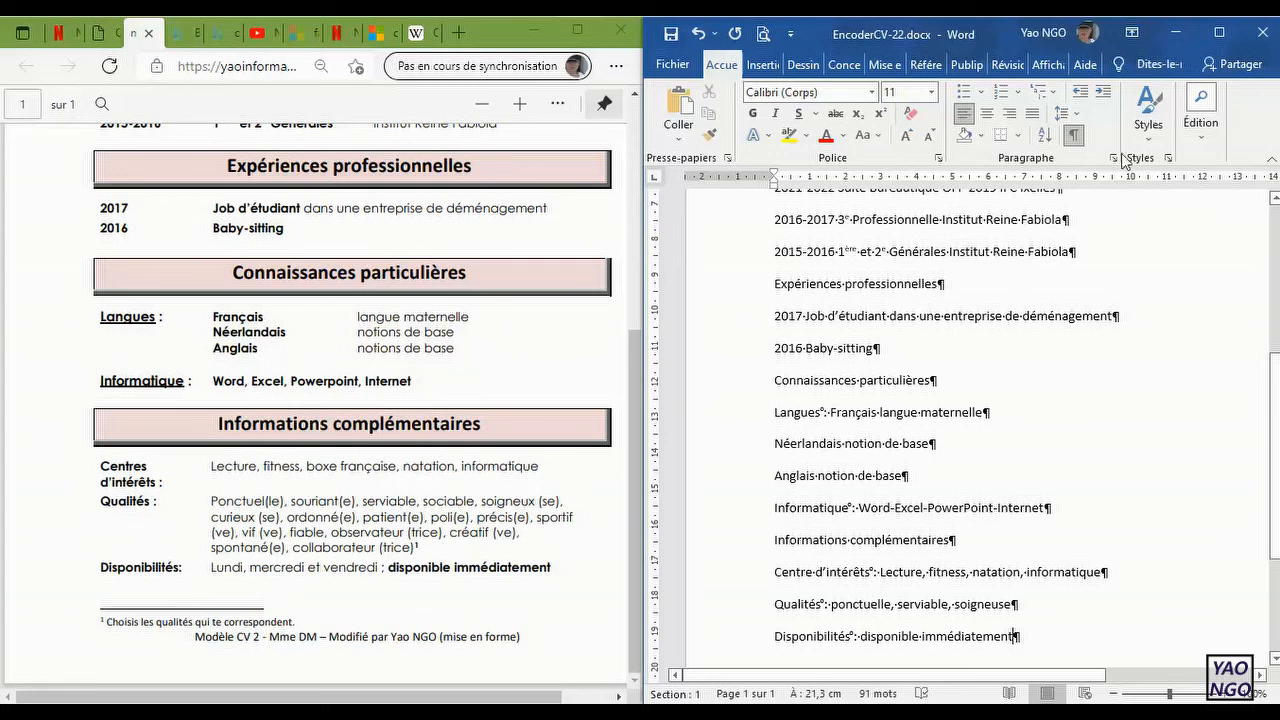
# Step: Hide the formatting marks and check the maximized CV document's full page in the print preview
pyautogui.click(1073, 136)
pyautogui.click(1219, 33)
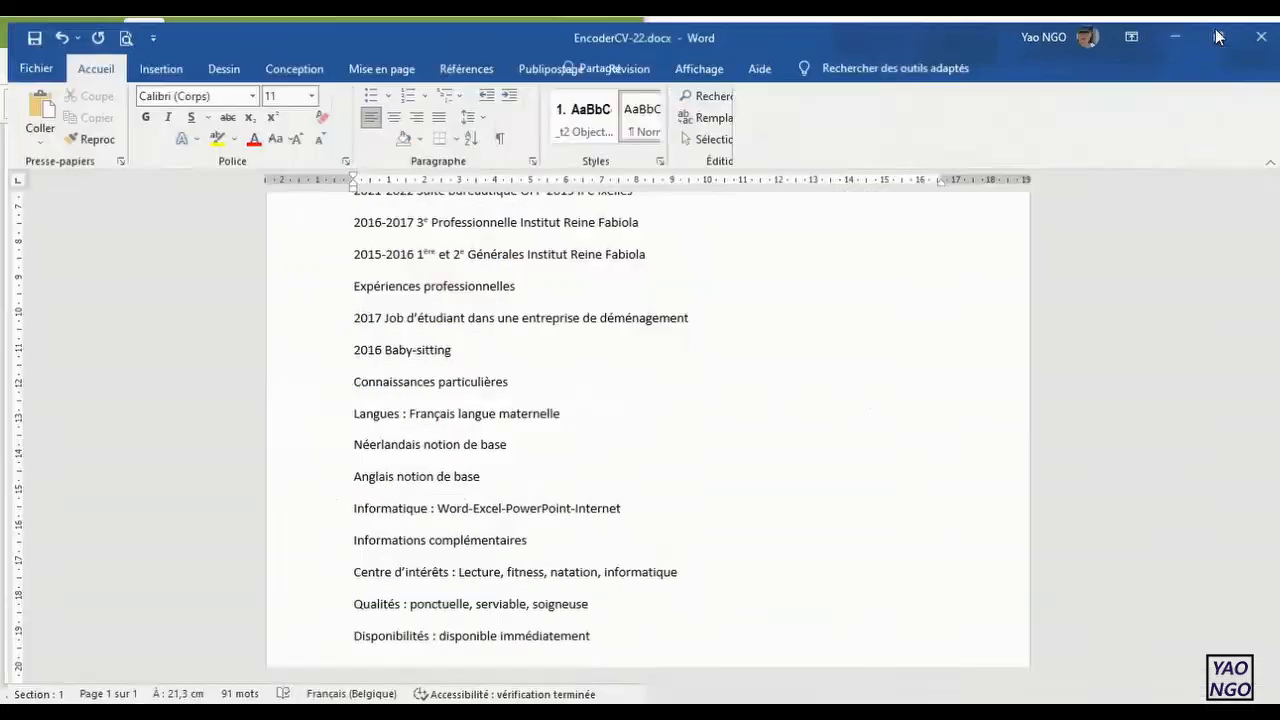
pyautogui.click(120, 33)
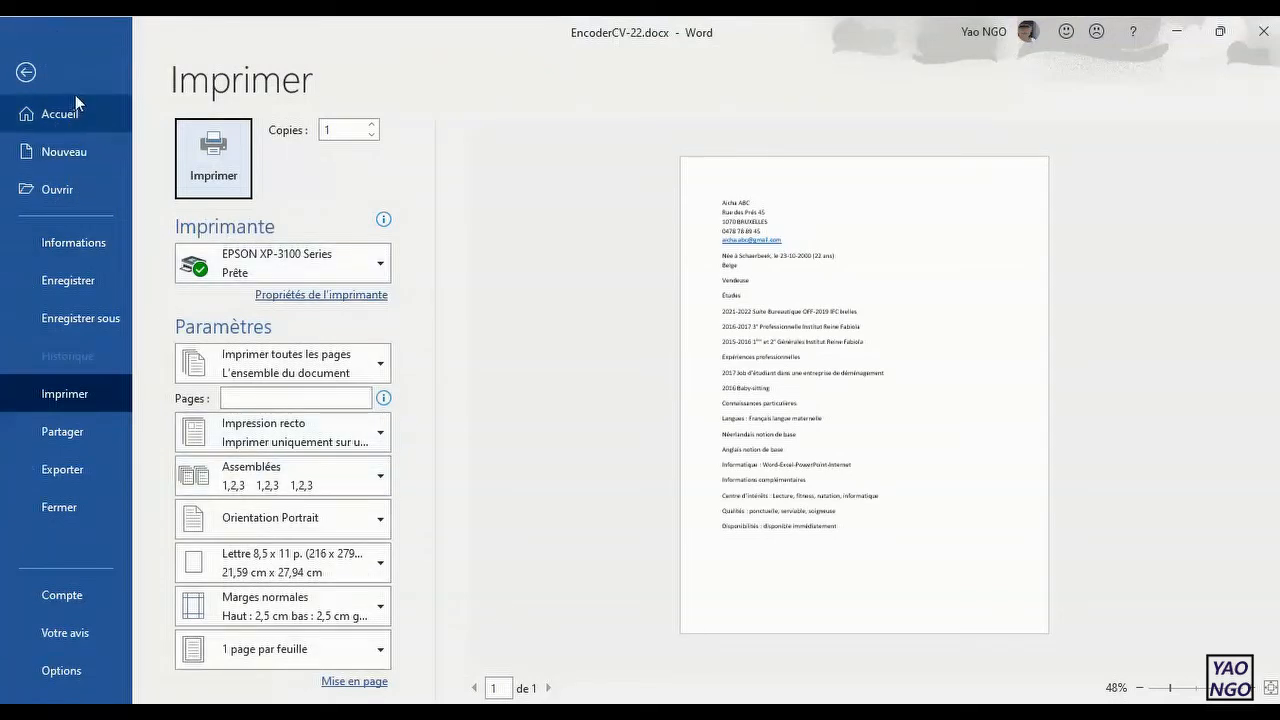
pyautogui.click(26, 73)
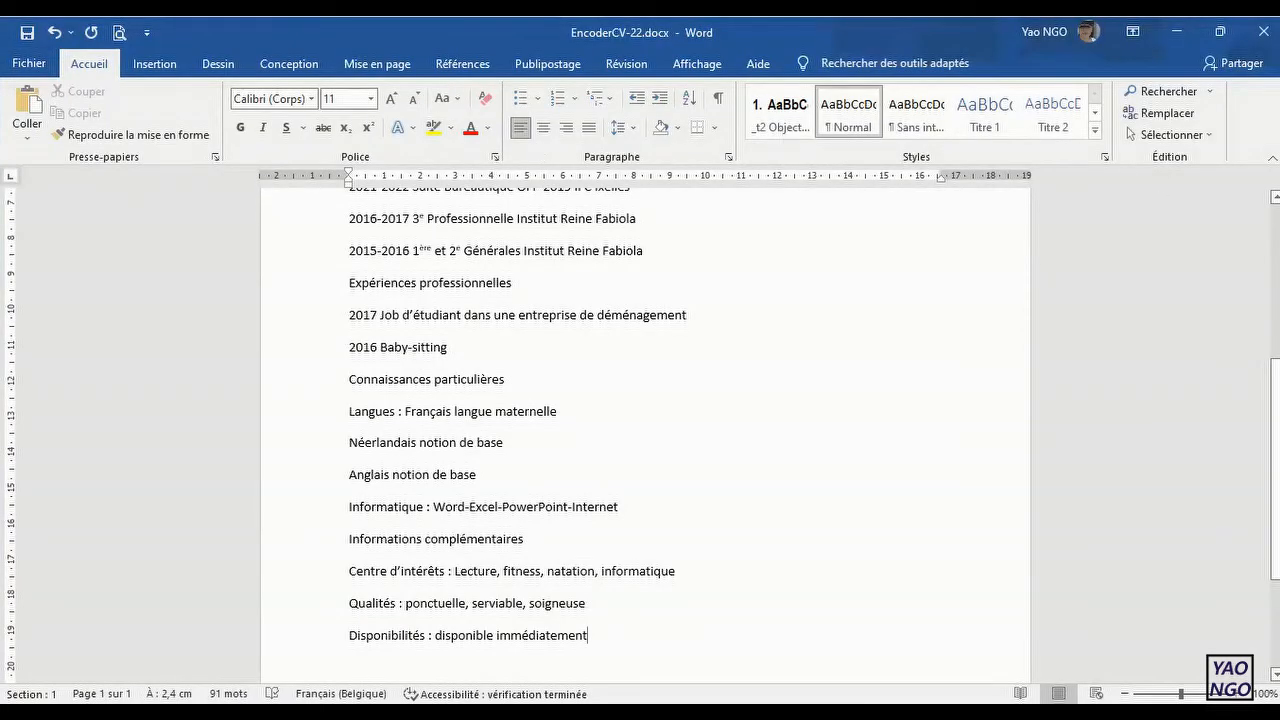
# Step: Show the formatting marks again and review the typed CV from the contact details down to the availability line
pyautogui.moveTo(1276, 412); pyautogui.dragTo(1260, 257)
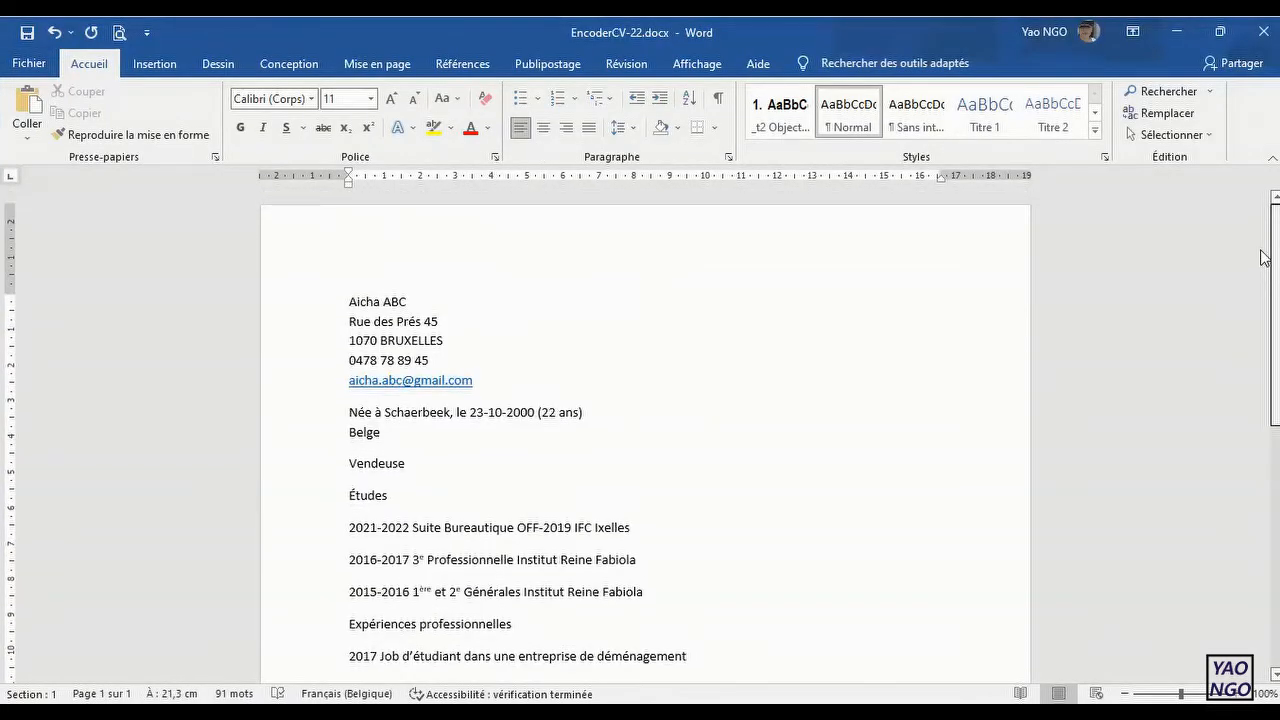
pyautogui.click(718, 98)
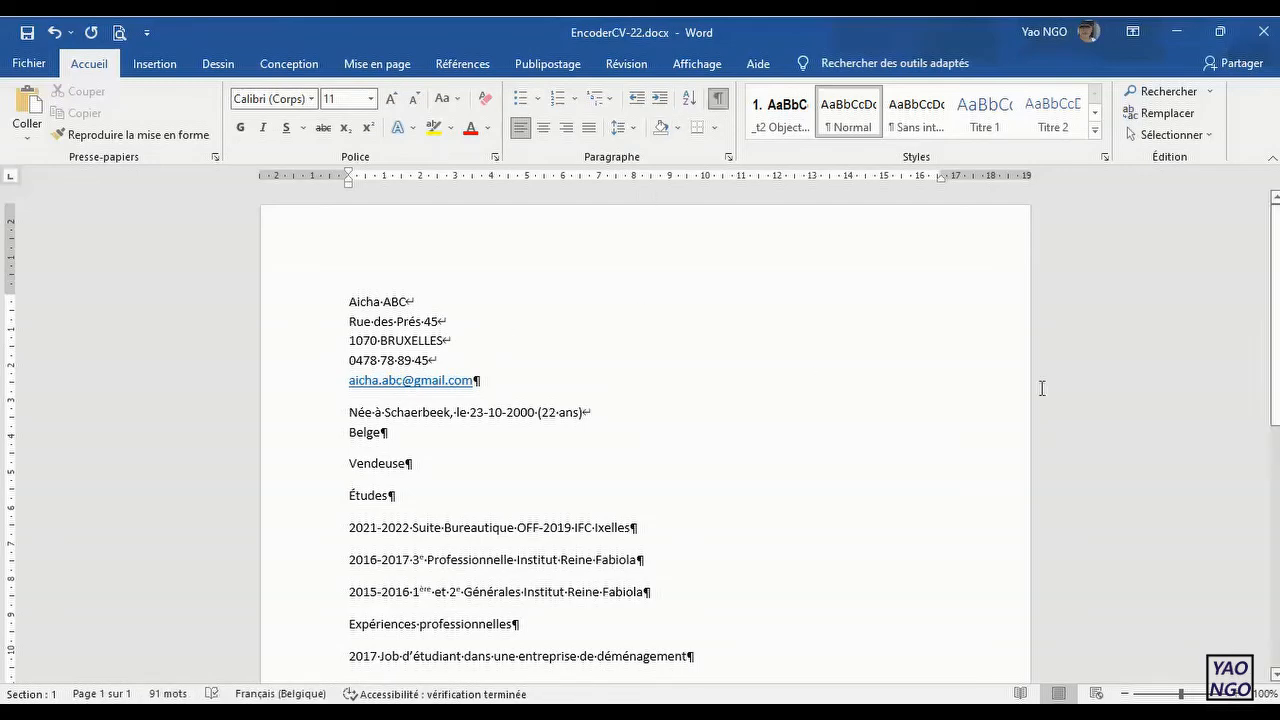
pyautogui.keyDown('ctrl'); pyautogui.scroll(1, 692, 613); pyautogui.keyUp('ctrl')
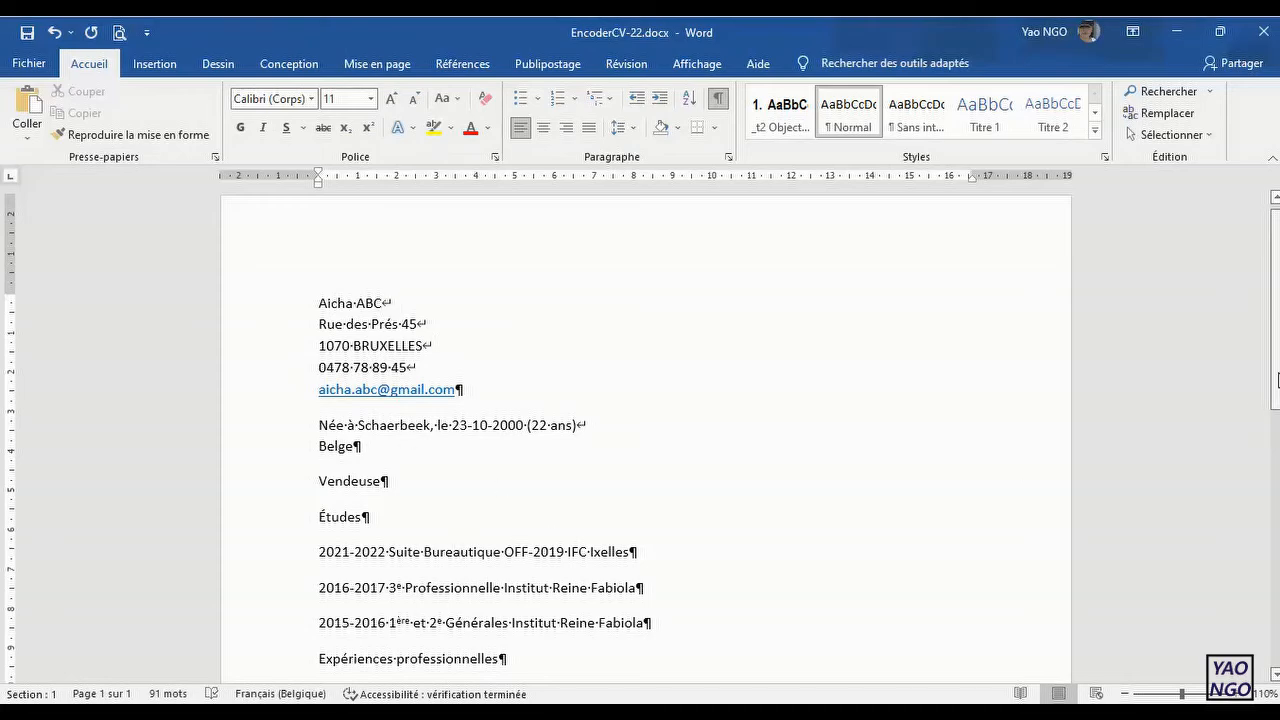
pyautogui.scroll(-8, 1277, 380)
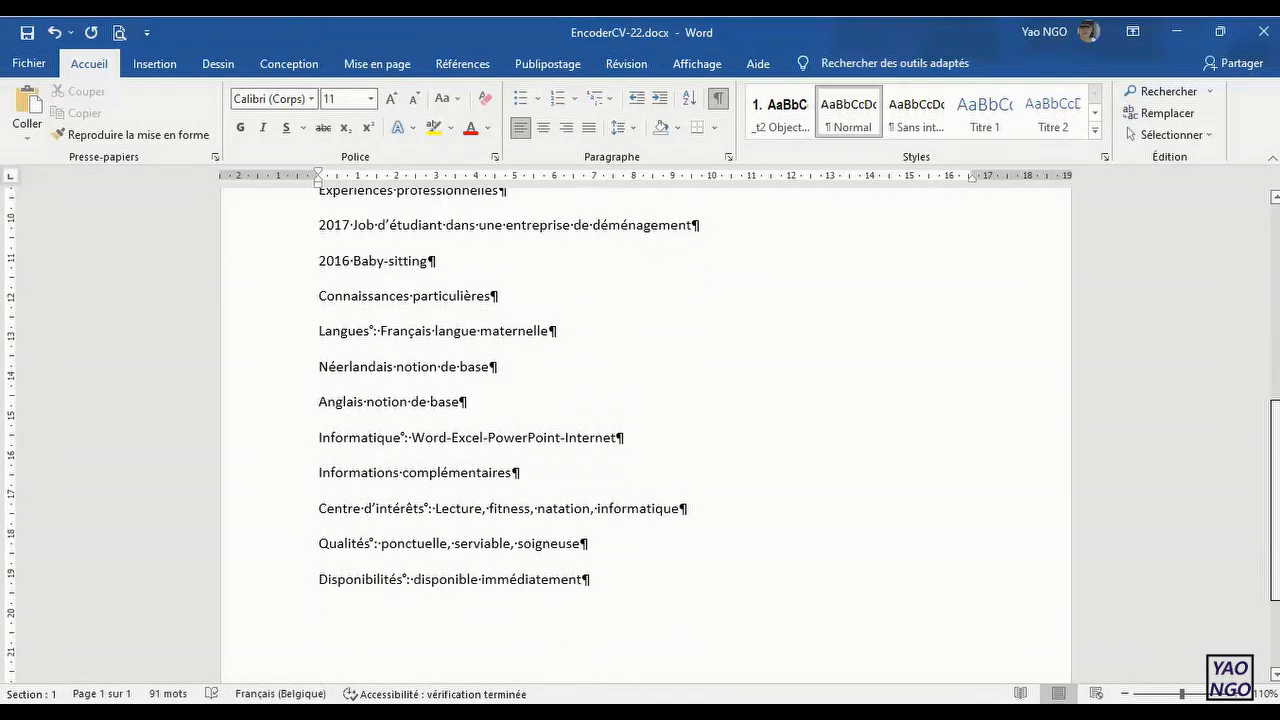
pyautogui.scroll(-1, 640, 430)
pyautogui.scroll(3, 640, 430)
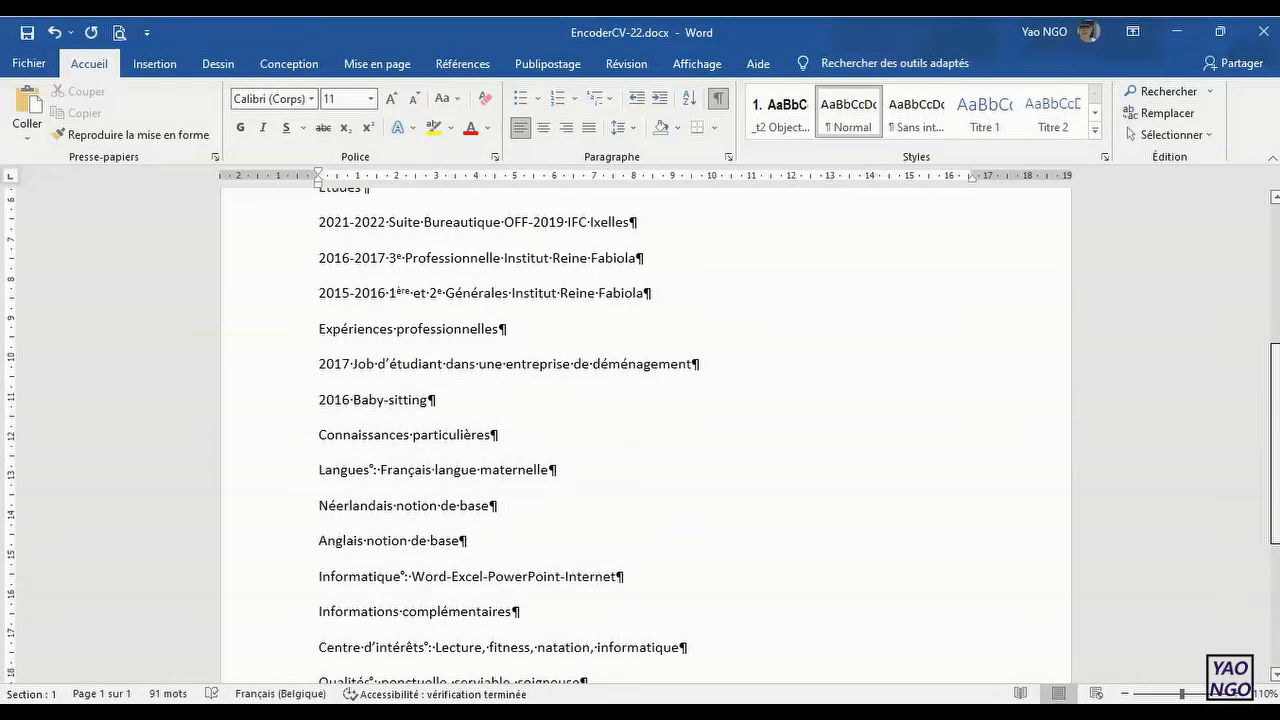
pyautogui.scroll(5, 645, 430)
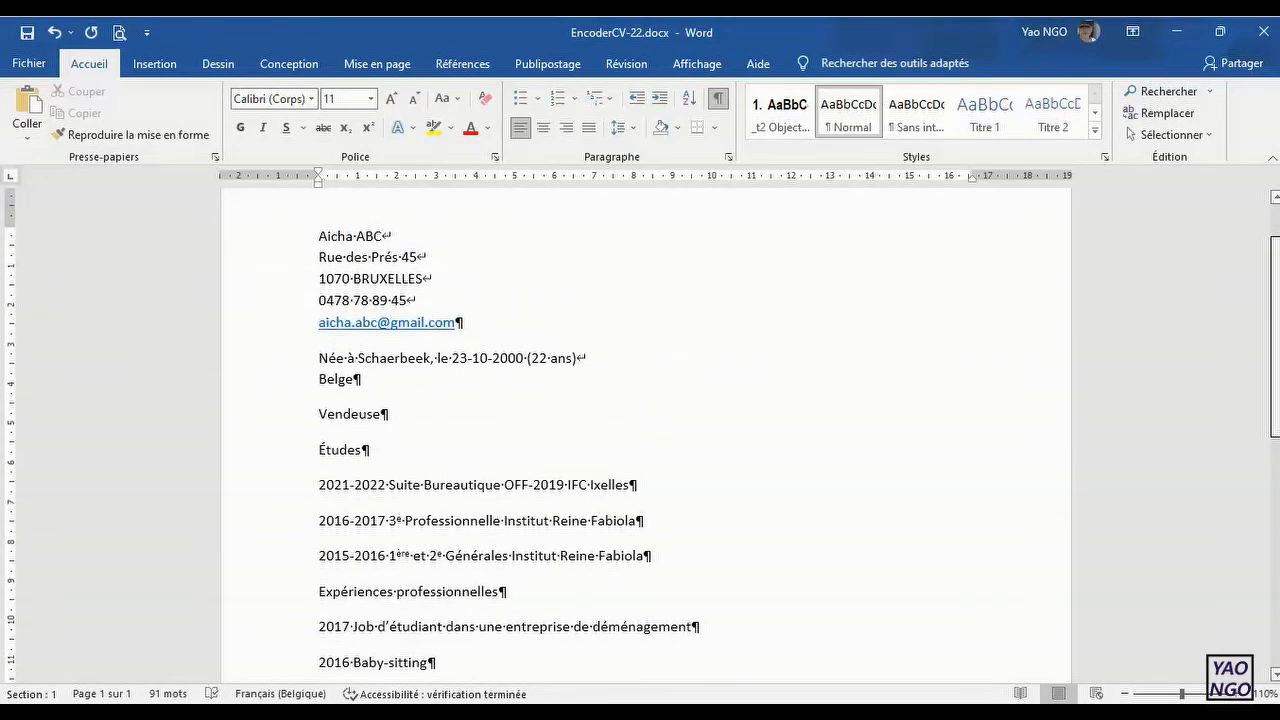
pyautogui.scroll(2, 645, 430)
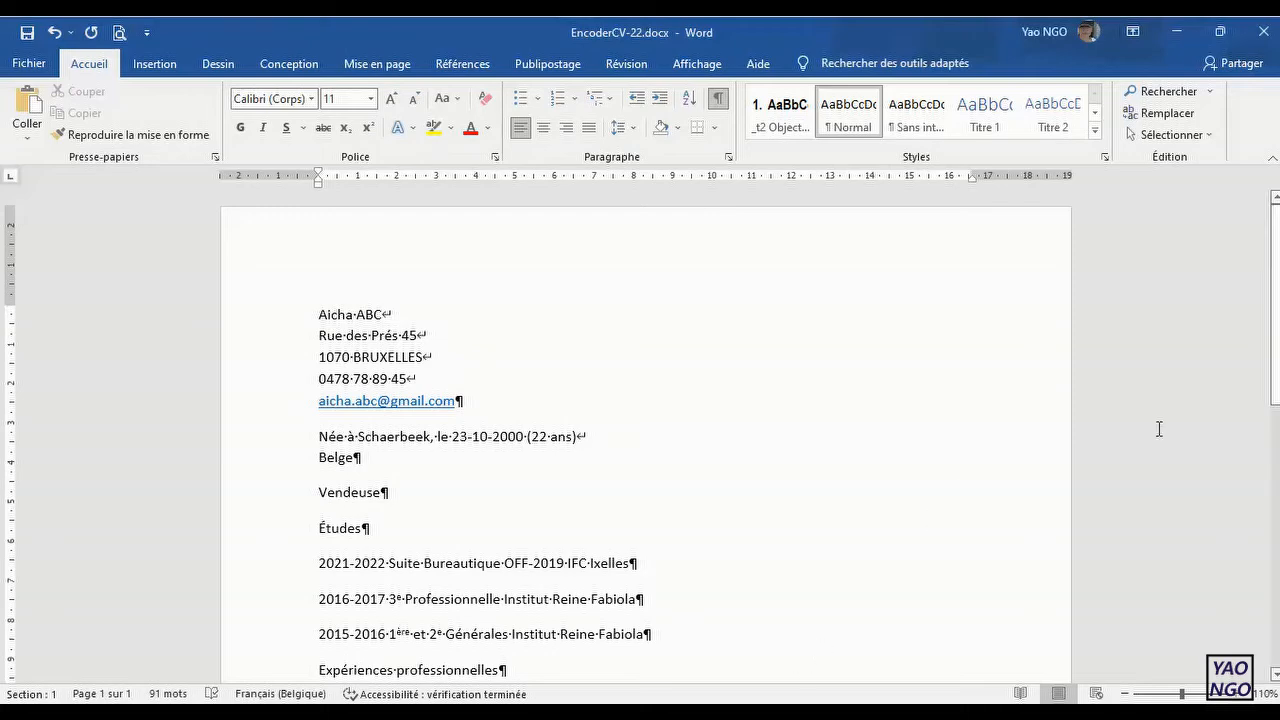
pyautogui.moveTo(1278, 373); pyautogui.dragTo(1278, 447)
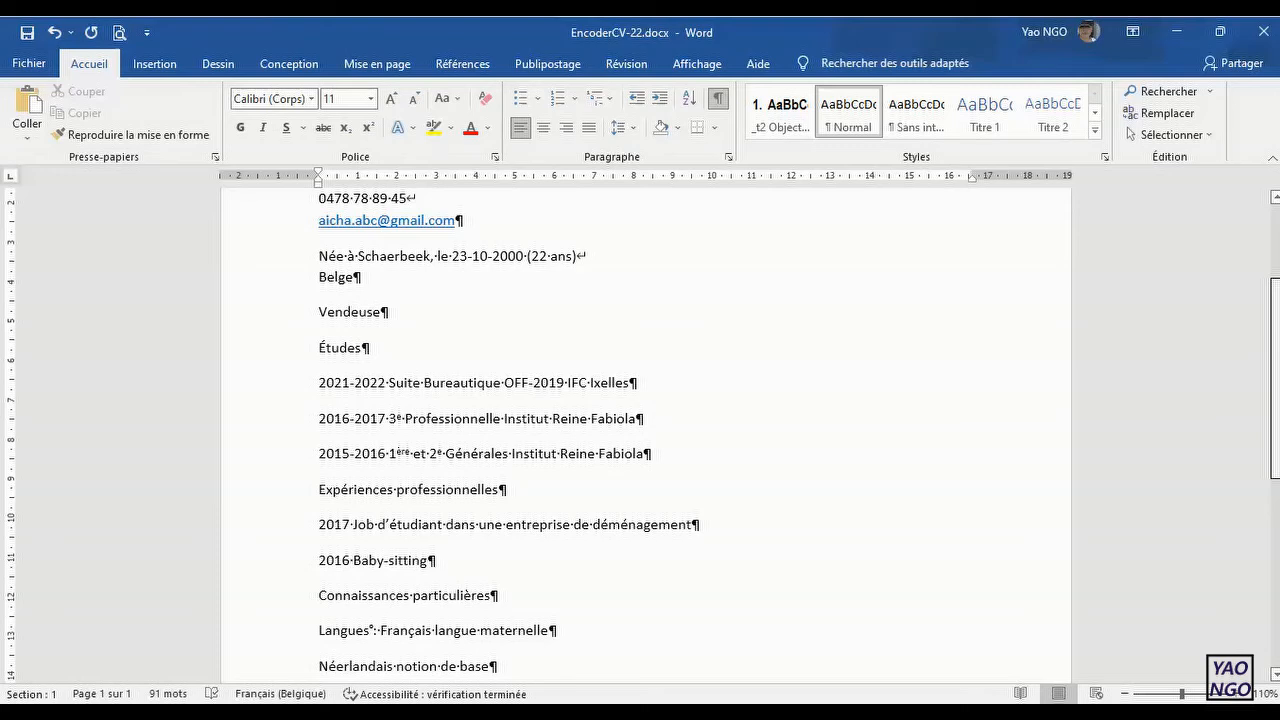
pyautogui.moveTo(1278, 447); pyautogui.dragTo(1278, 372)
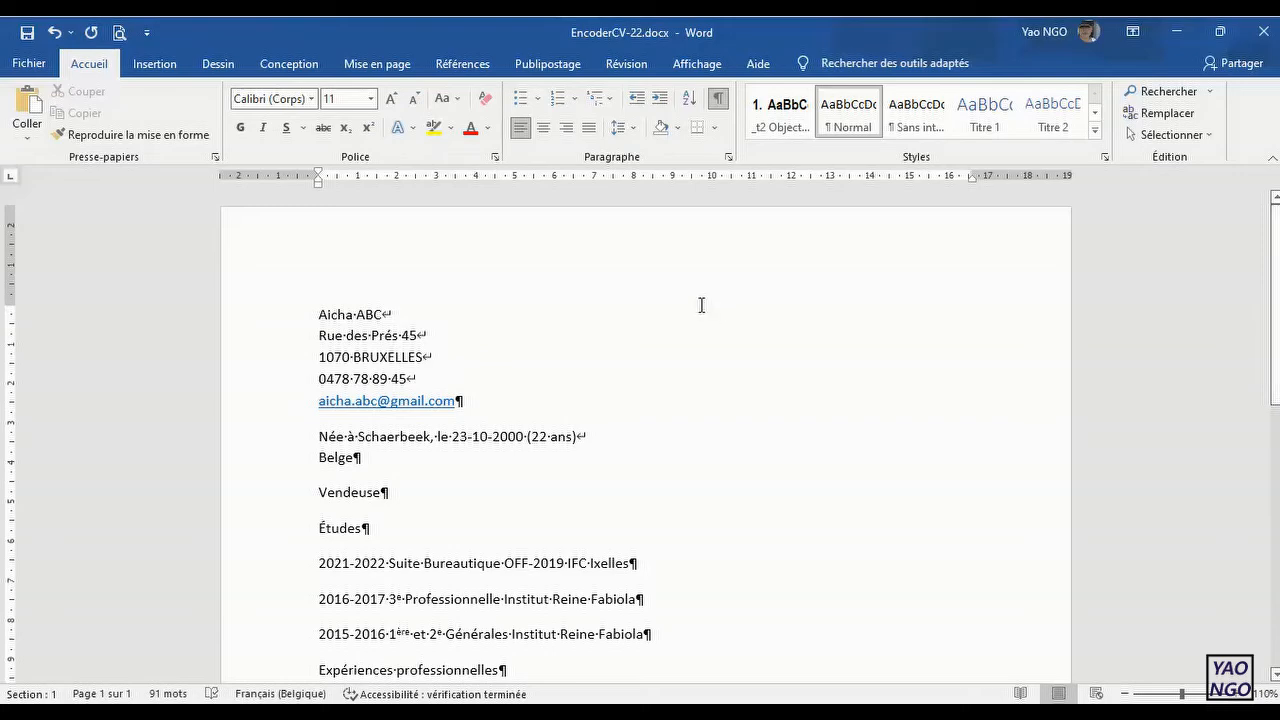
# Step: Restore the Word window, move it aside and review the model CV in the browser from contact details to availability
pyautogui.click(1219, 39)
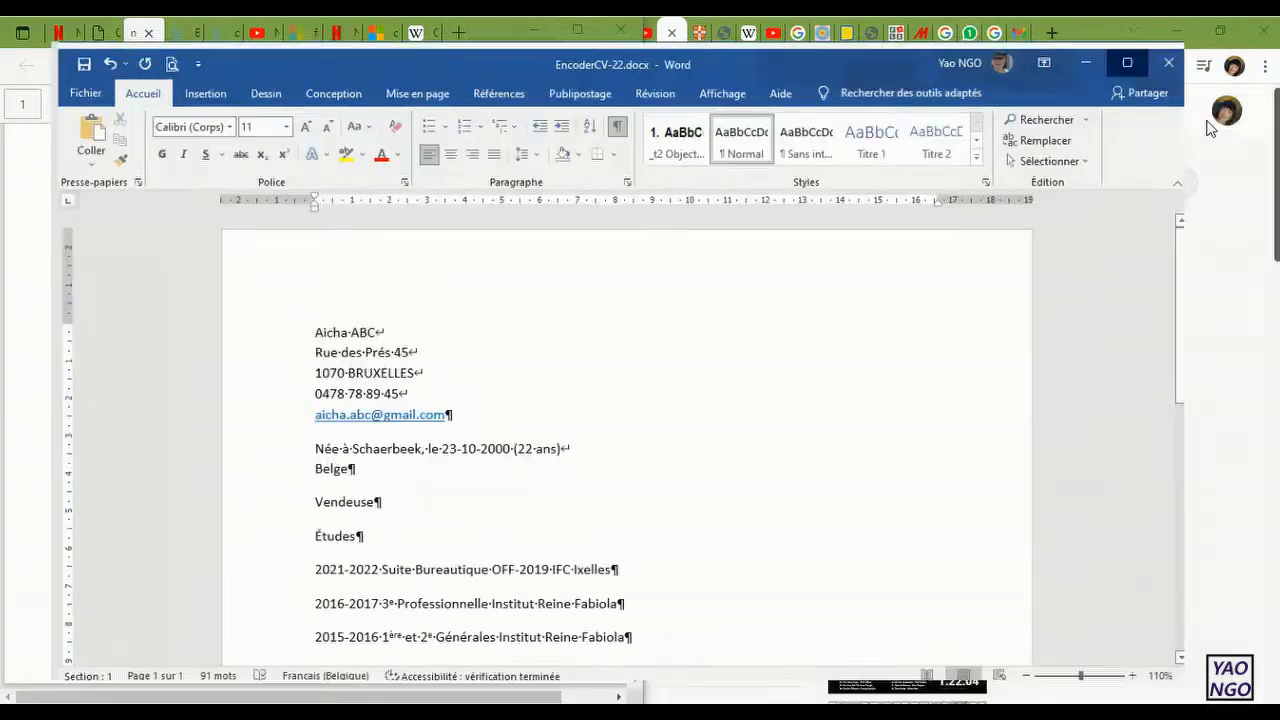
pyautogui.click(1208, 122)
pyautogui.moveTo(855, 29); pyautogui.dragTo(1197, 43)
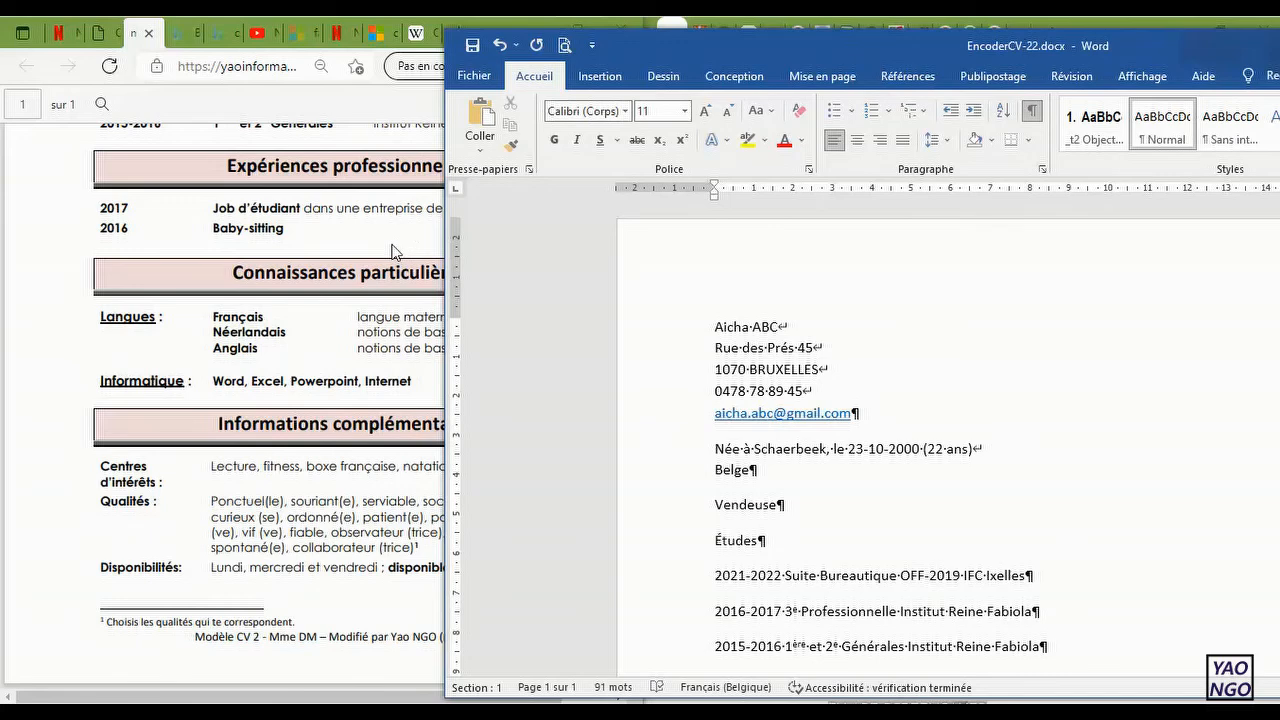
pyautogui.click(392, 252)
pyautogui.moveTo(629, 412); pyautogui.dragTo(659, 207)
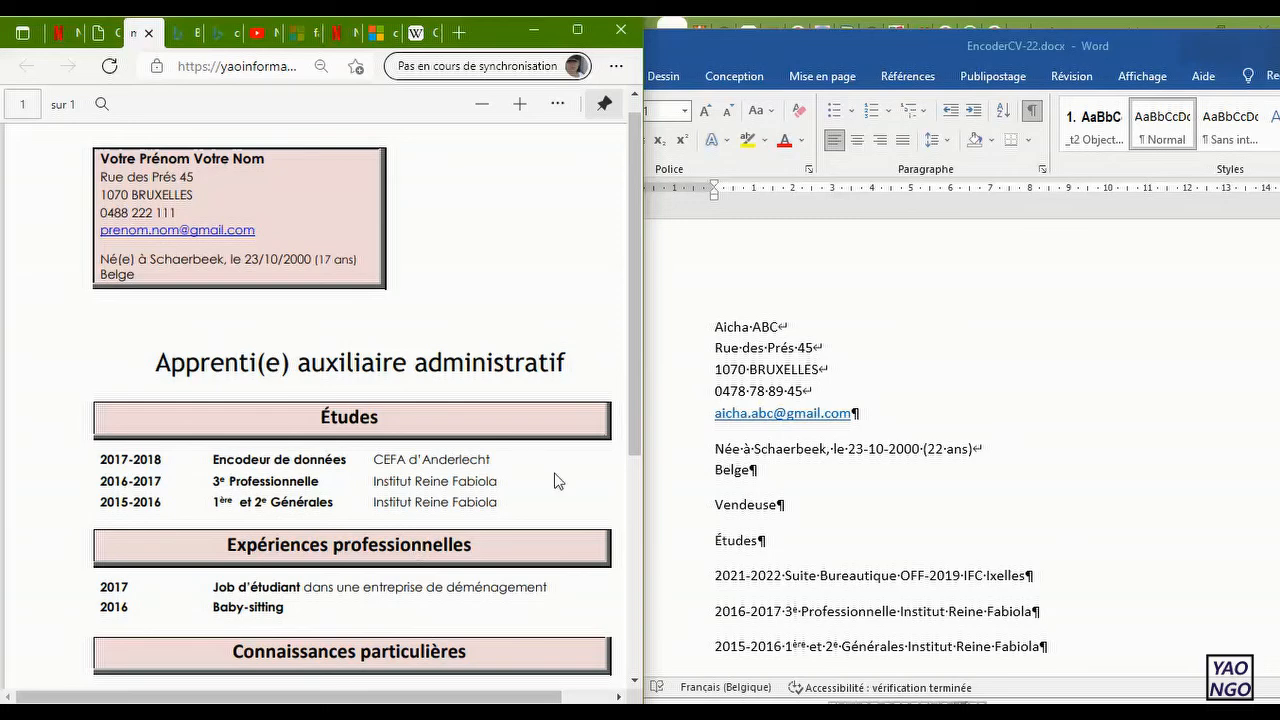
pyautogui.moveTo(632, 432); pyautogui.dragTo(632, 508)
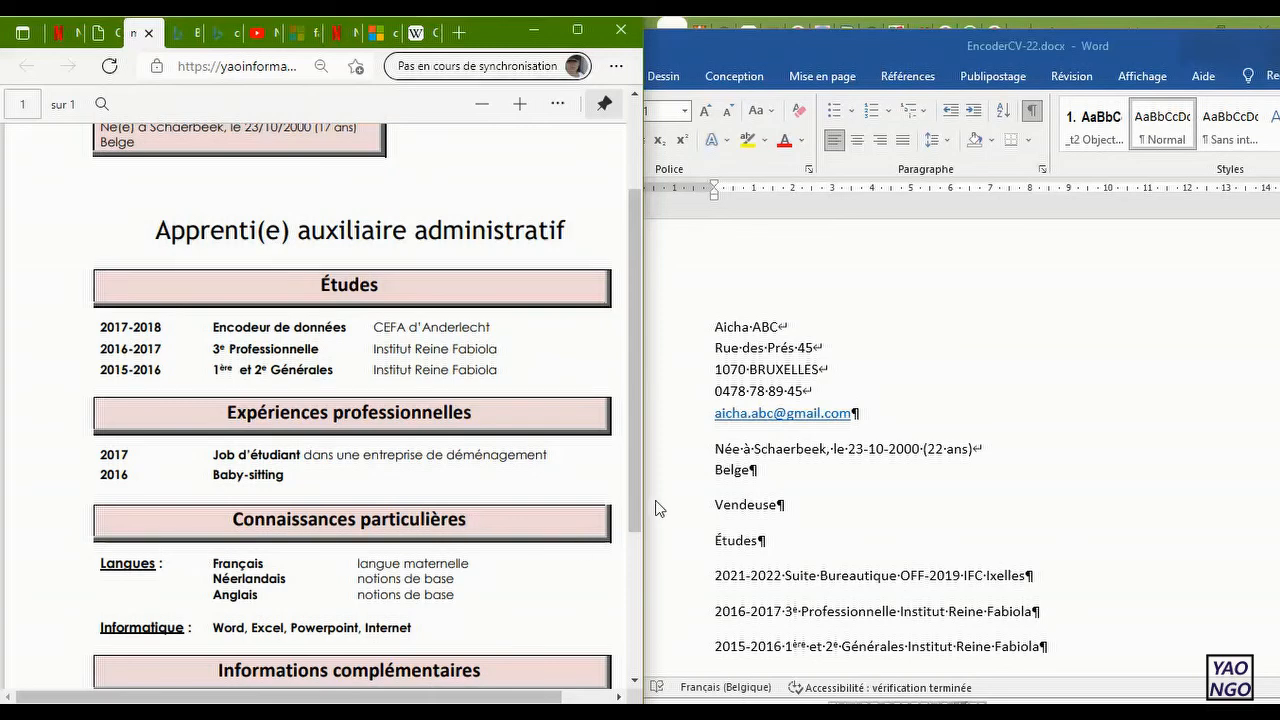
pyautogui.scroll(-3, 638, 498)
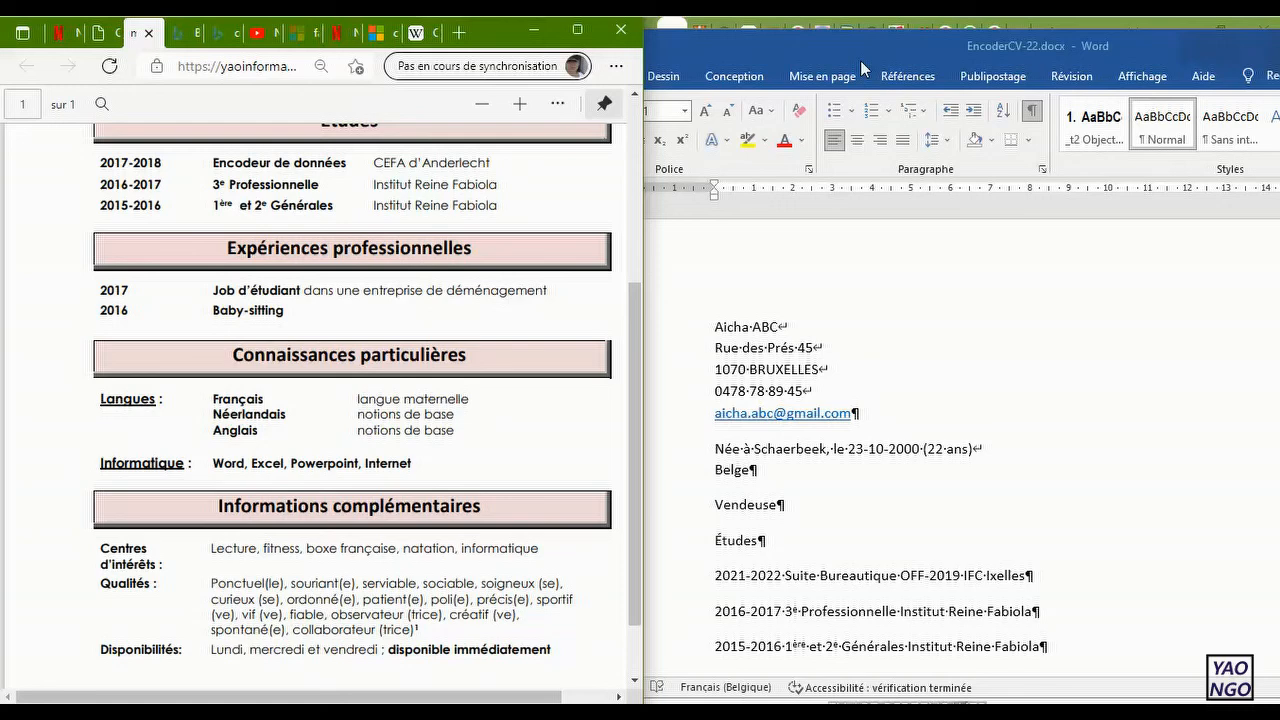
# Step: Bring the EncoderCV-22 document back in front of the browser and save it
pyautogui.moveTo(789, 44); pyautogui.dragTo(493, 55)
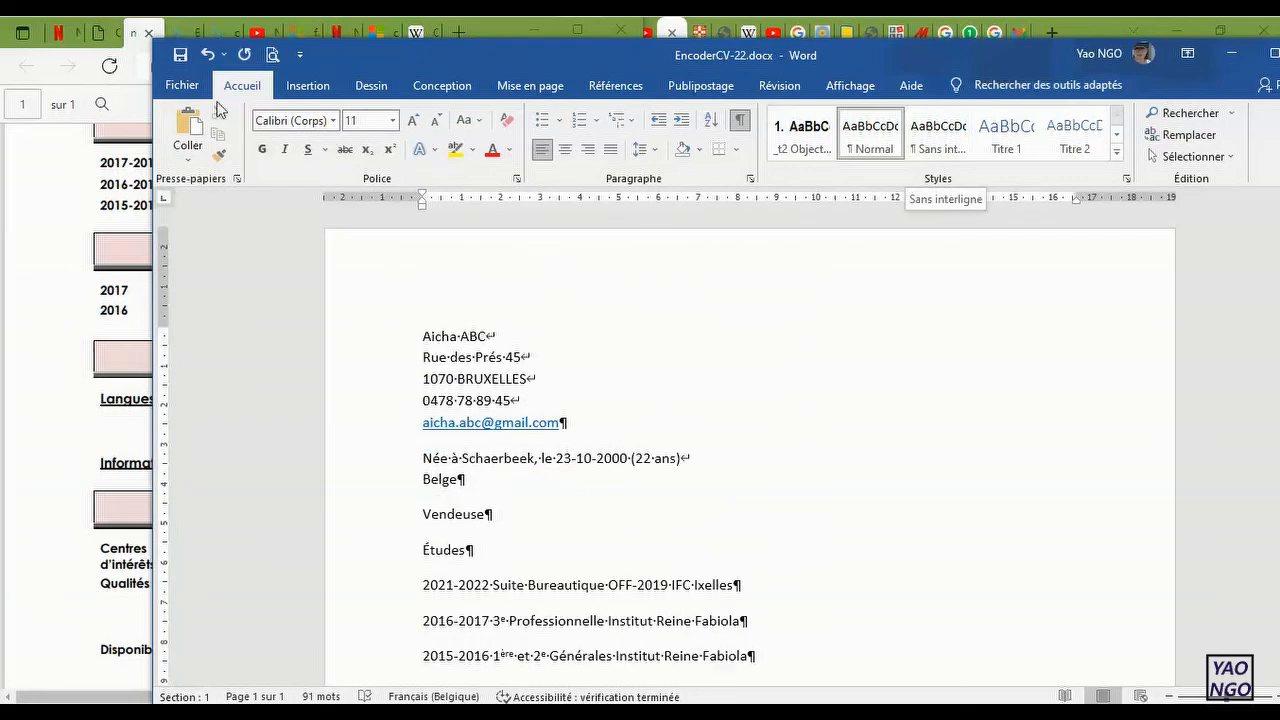
pyautogui.click(181, 54)
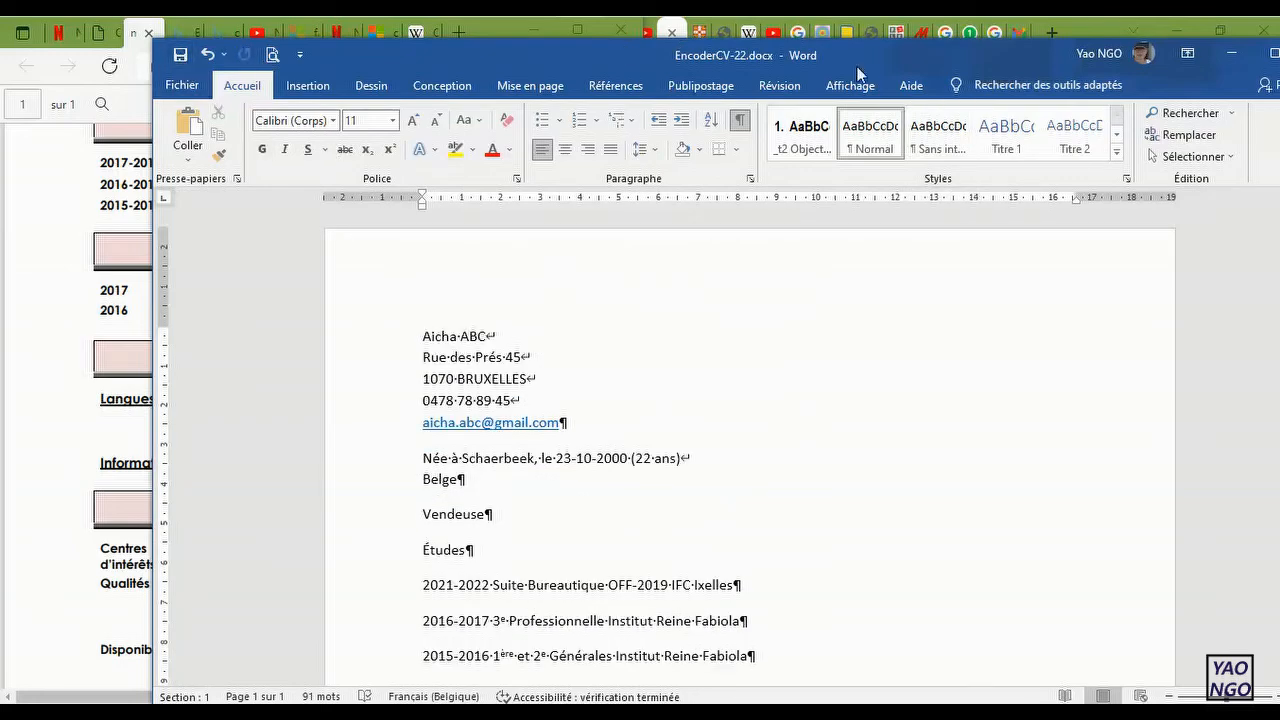